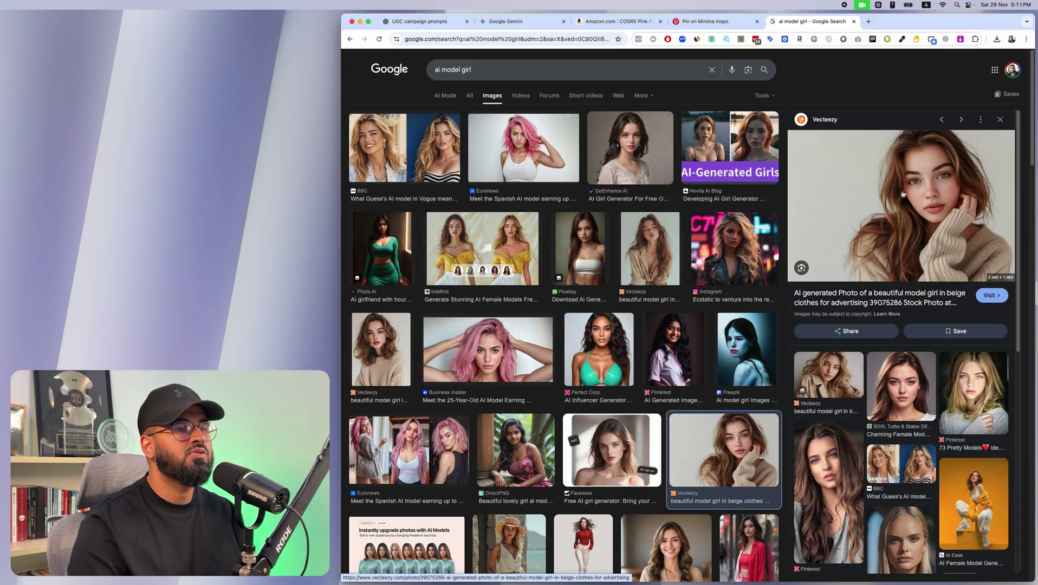
- Preview the round-face and beige-sweater model images, then view Gemini's towel-wrapped bedroom selfie full size
click(899, 390)
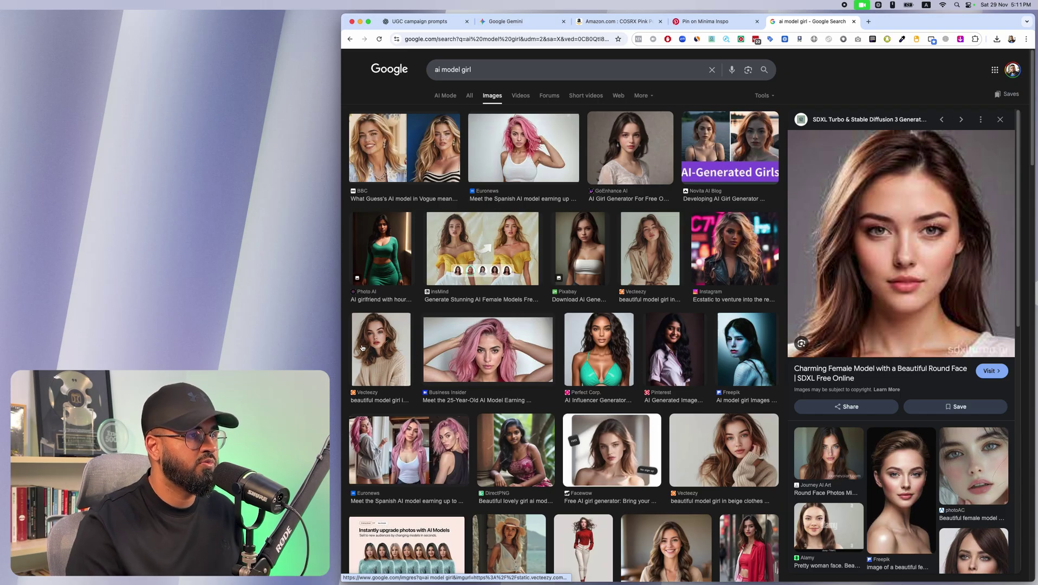
click(402, 352)
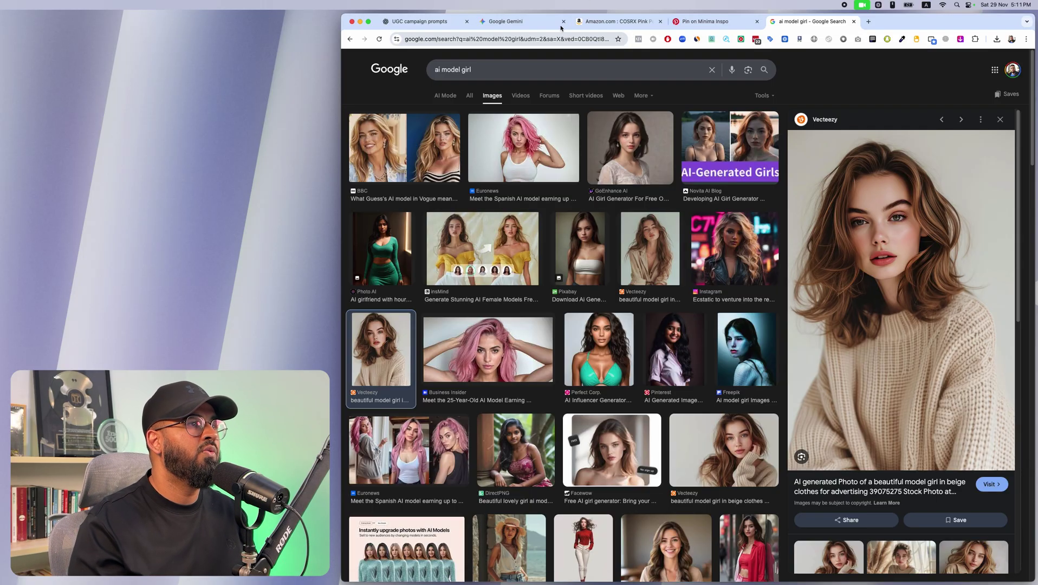
click(544, 24)
click(693, 387)
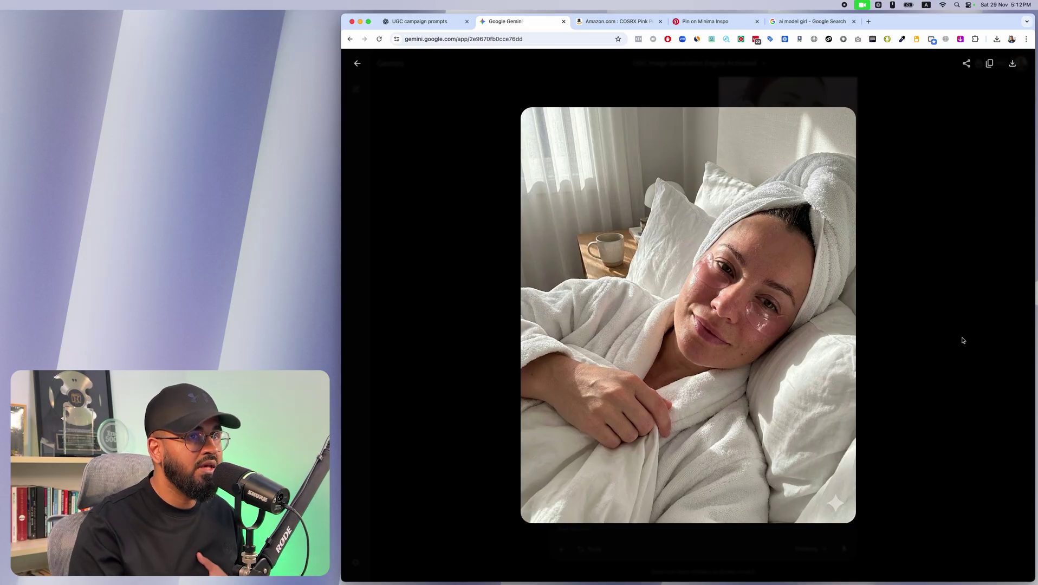
- Close the bedroom selfie, scroll through the Gemini chat, and enlarge the bathroom mirror patch image
click(963, 340)
scroll(964, 375, up, 20)
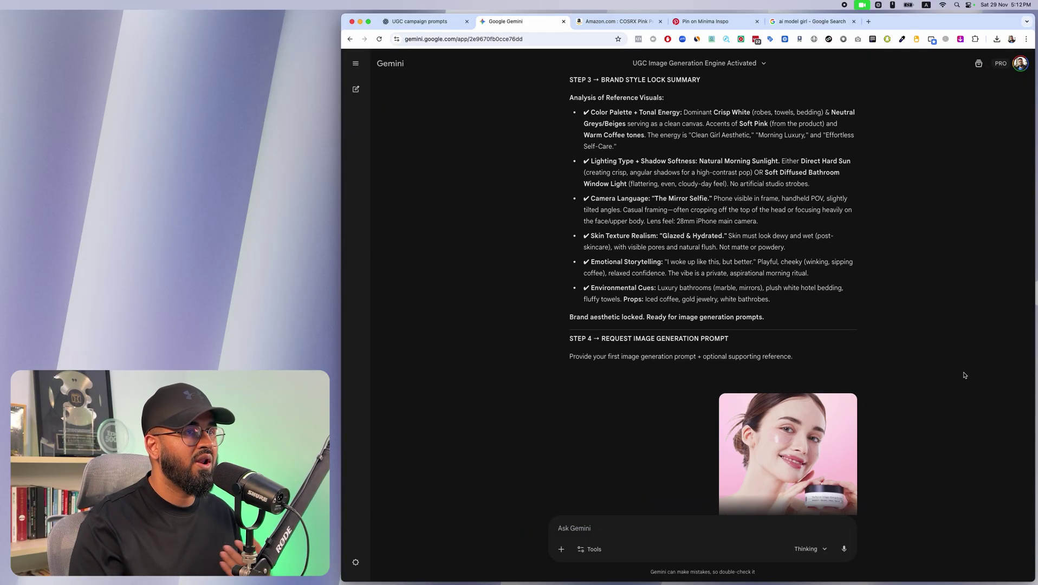
scroll(963, 375, up, 1)
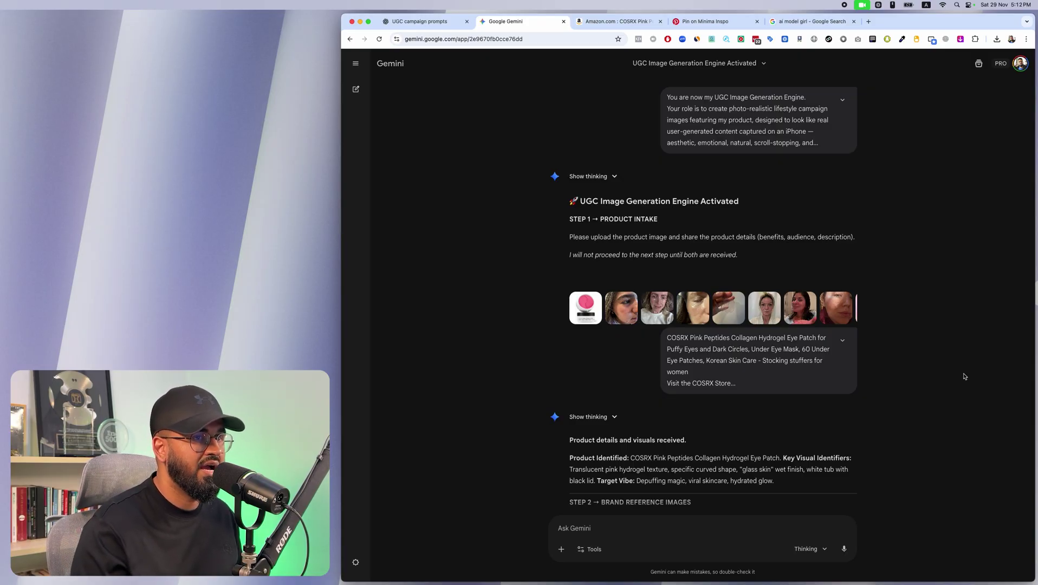
scroll(984, 391, down, 10)
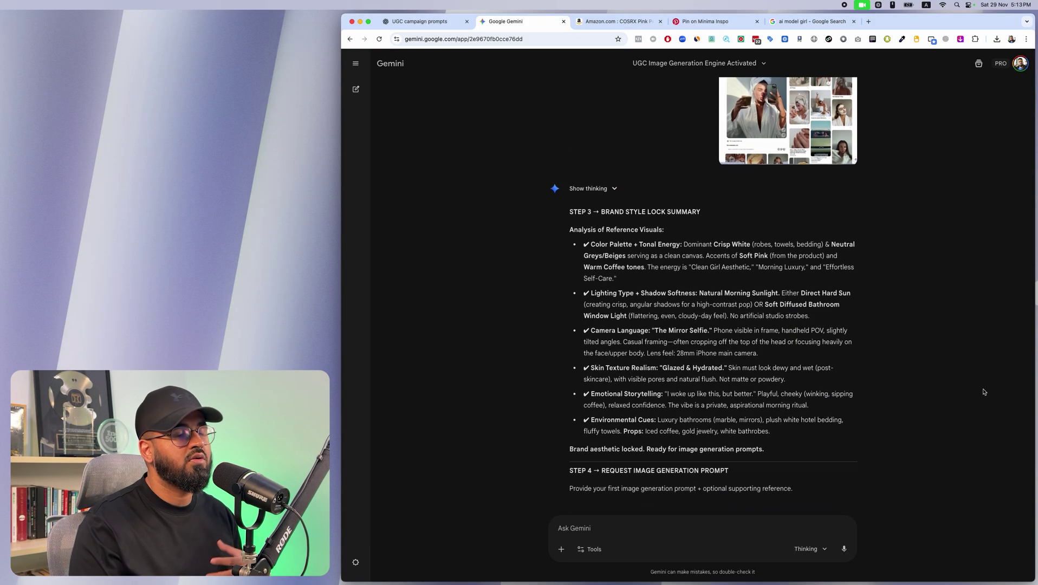
scroll(984, 391, down, 10)
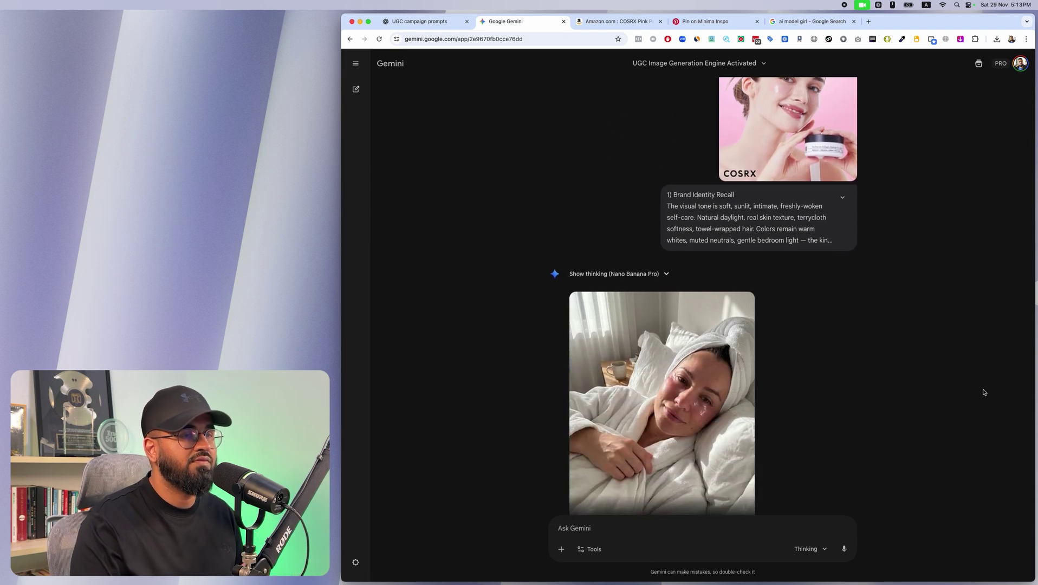
scroll(983, 392, down, 10)
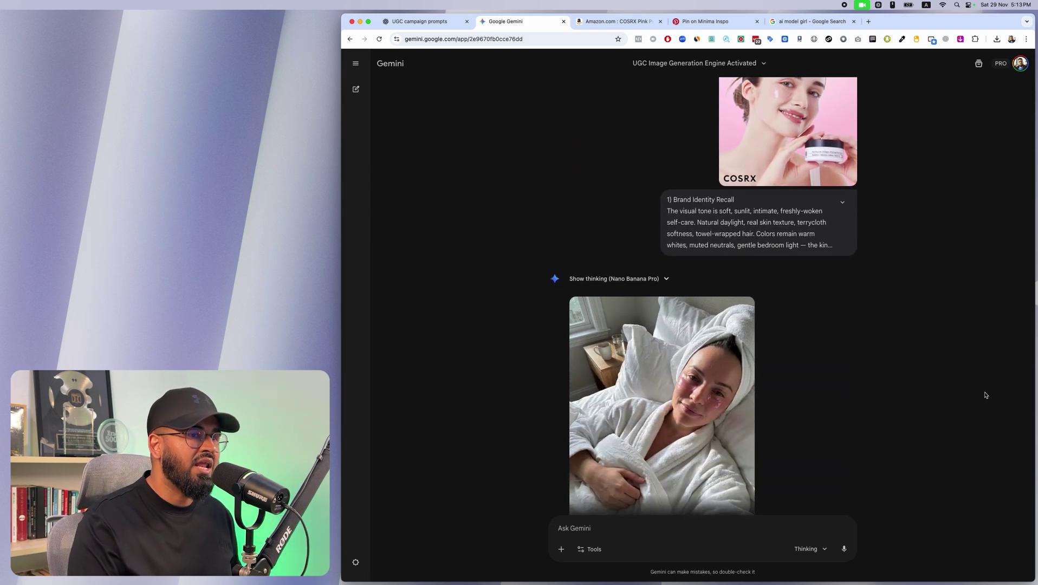
scroll(986, 395, down, 10)
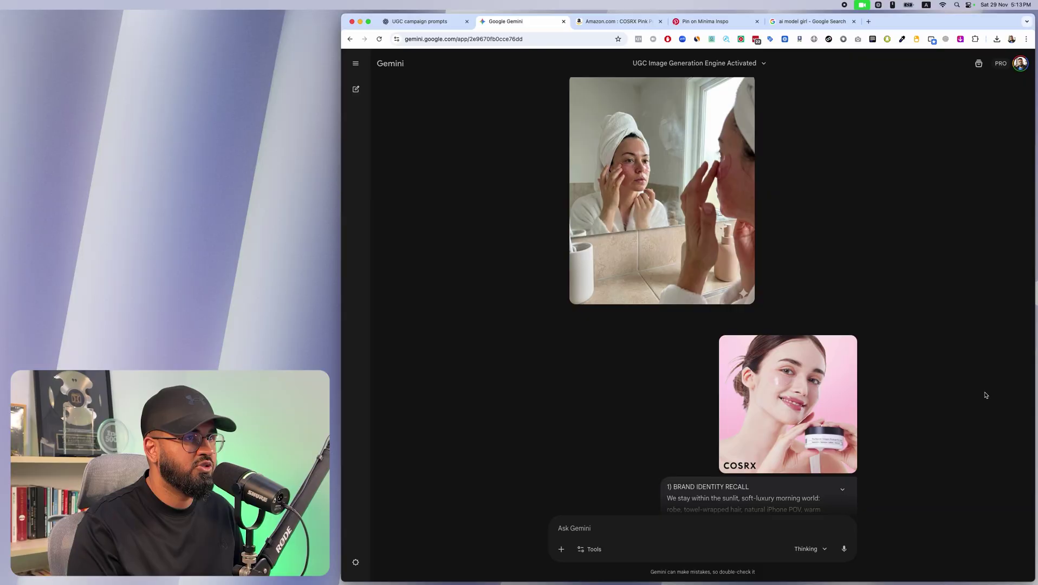
scroll(986, 395, down, 10)
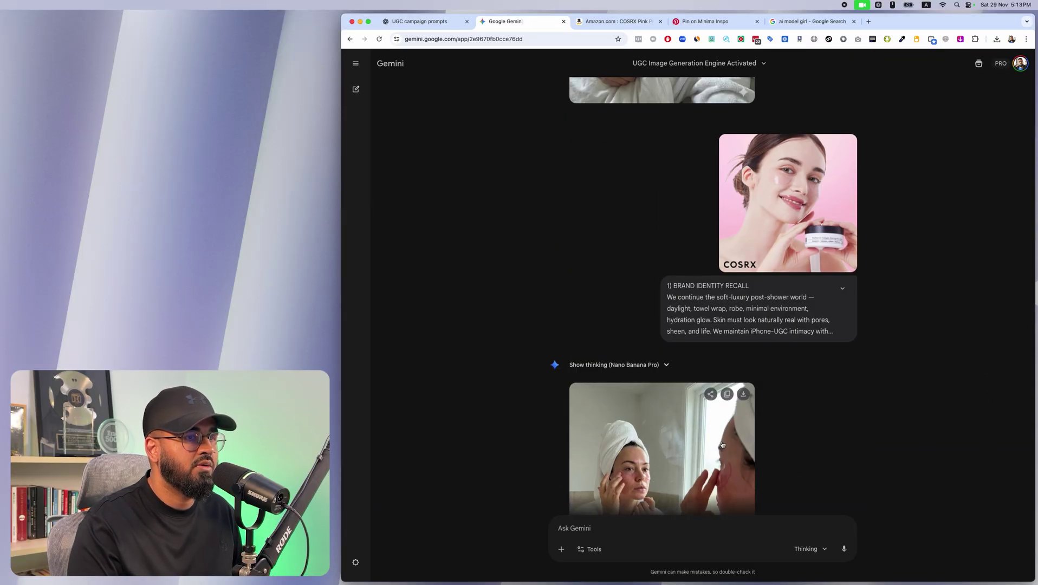
scroll(722, 444, down, 2)
click(722, 444)
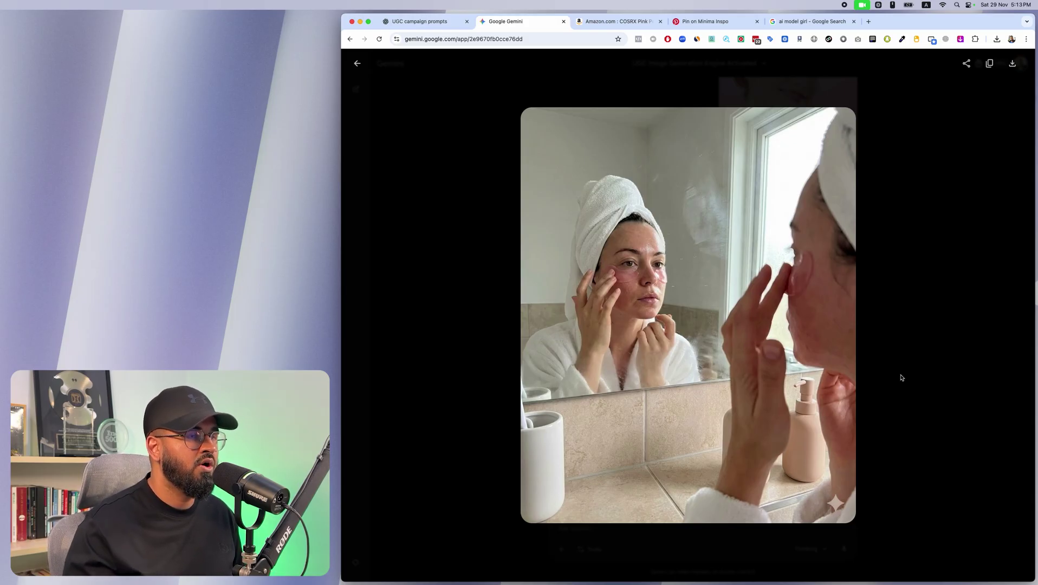
- Inspect the eye-patch close-up and towel-robe images full size in Gemini
click(902, 377)
scroll(945, 388, down, 10)
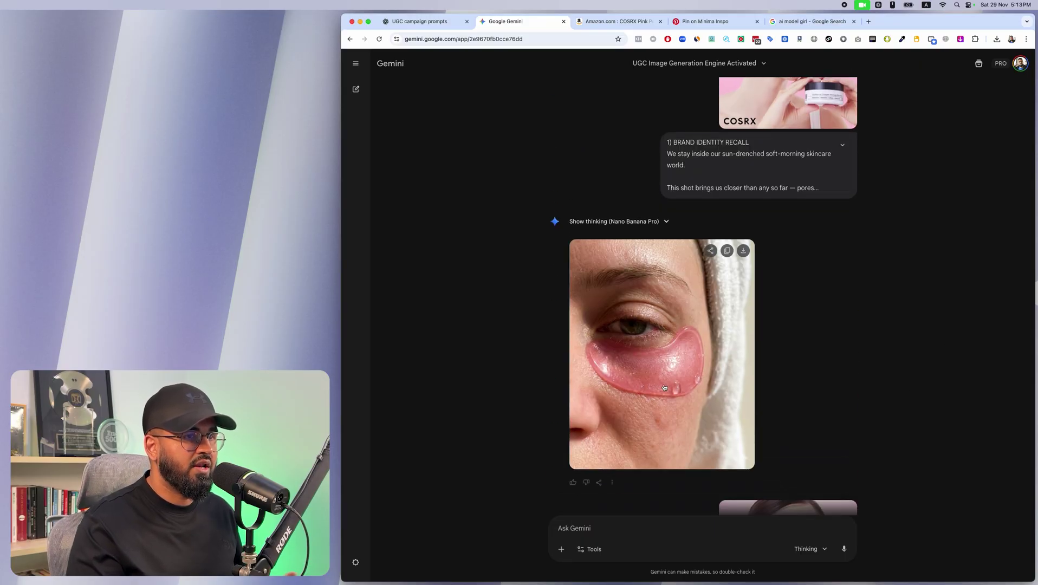
click(664, 388)
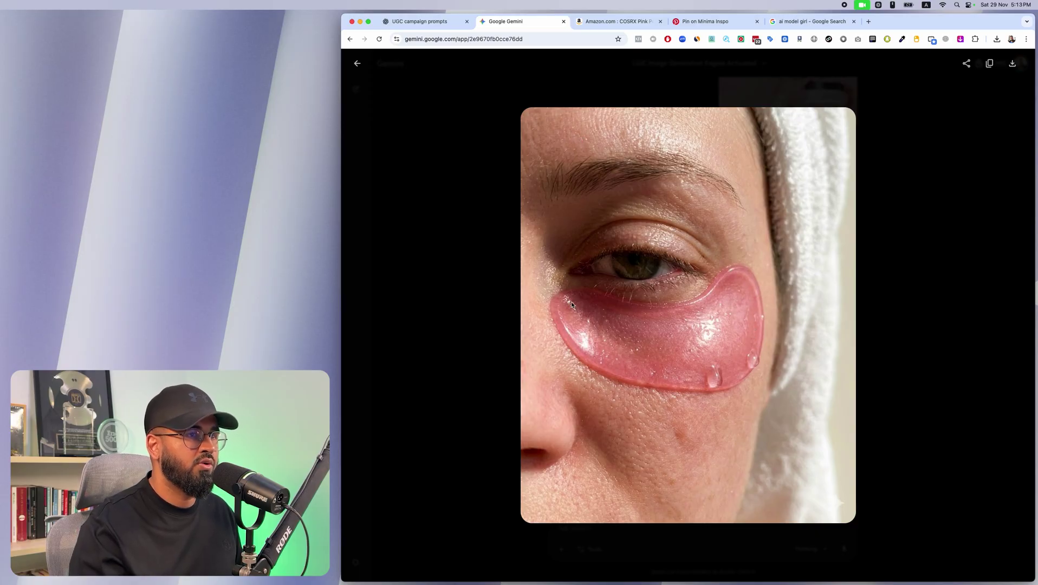
click(926, 288)
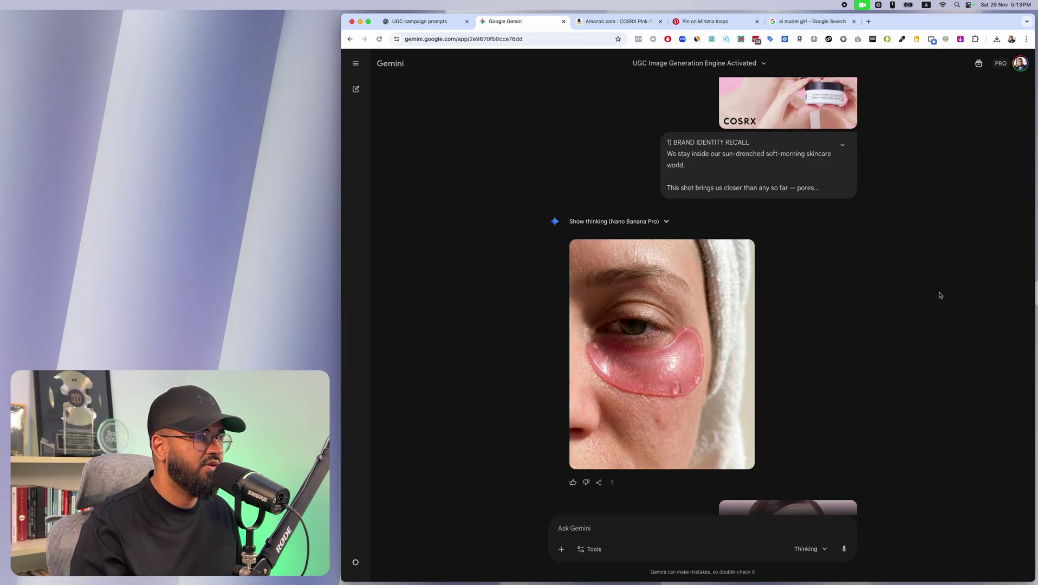
scroll(938, 296, down, 15)
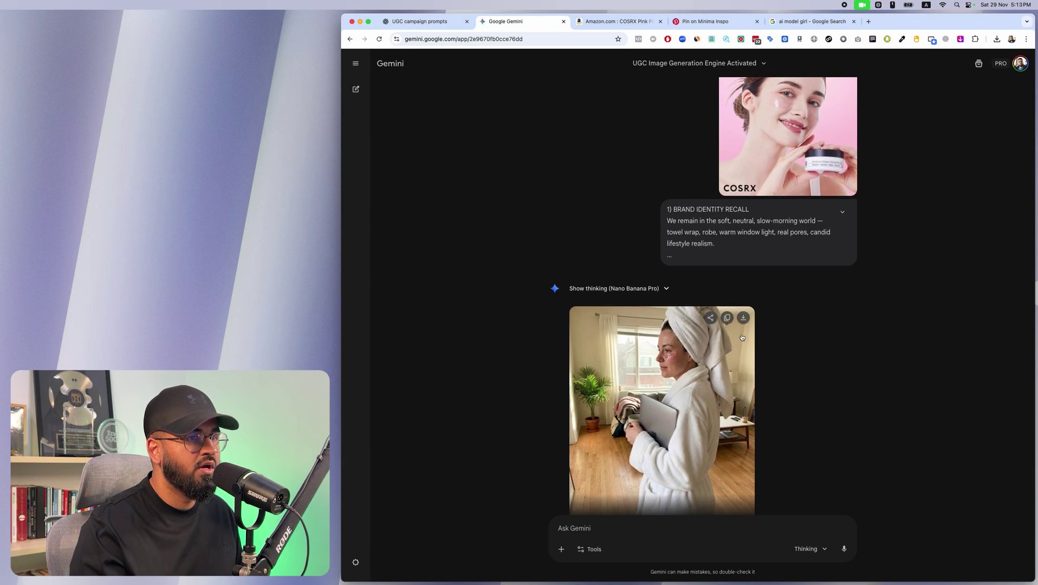
click(666, 390)
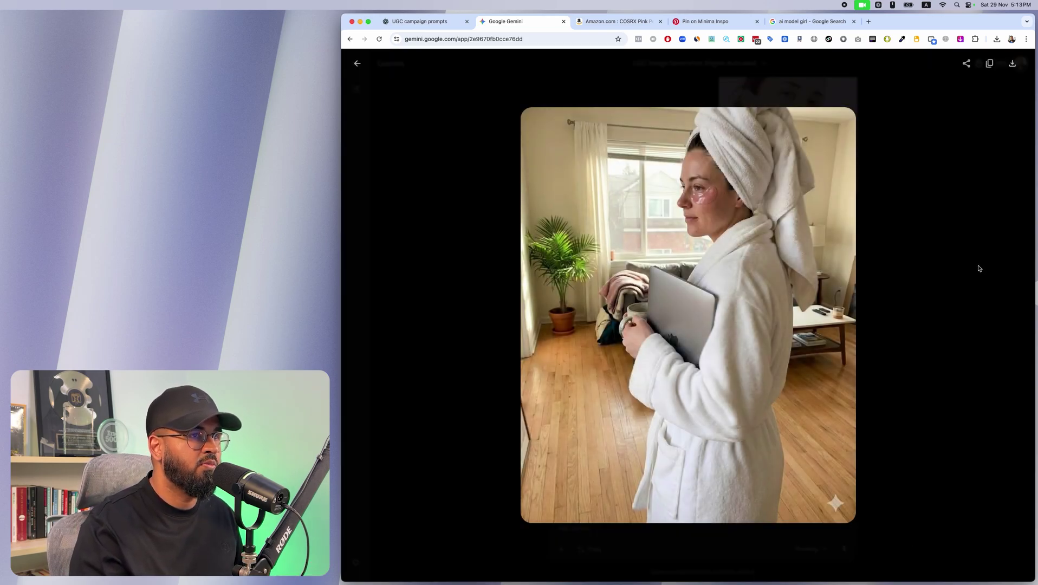
click(978, 268)
- View the next portrait full size, then scroll back up to STEP 2 and STEP 3
scroll(781, 297, down, 8)
click(751, 298)
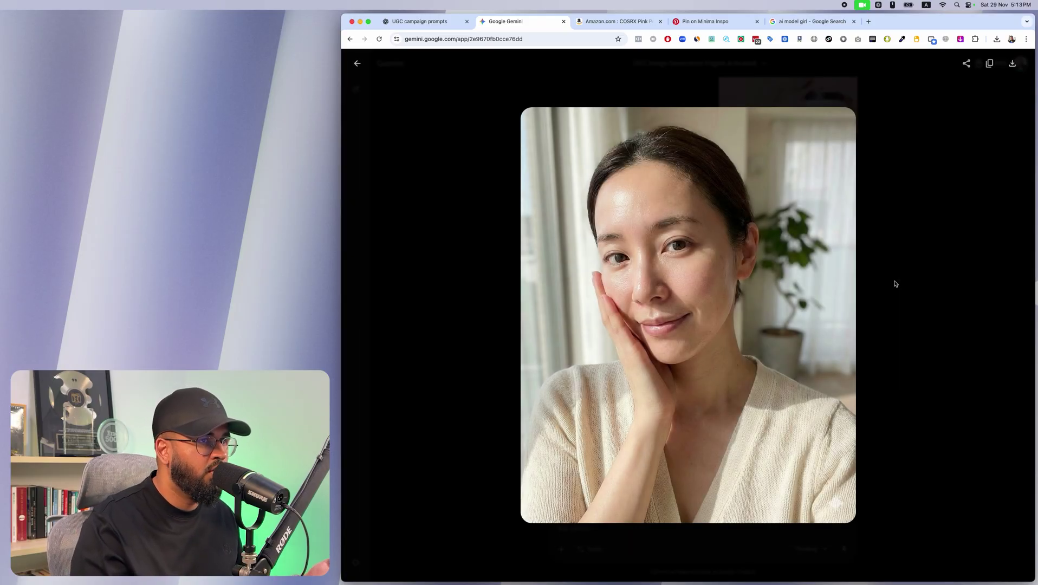
click(939, 277)
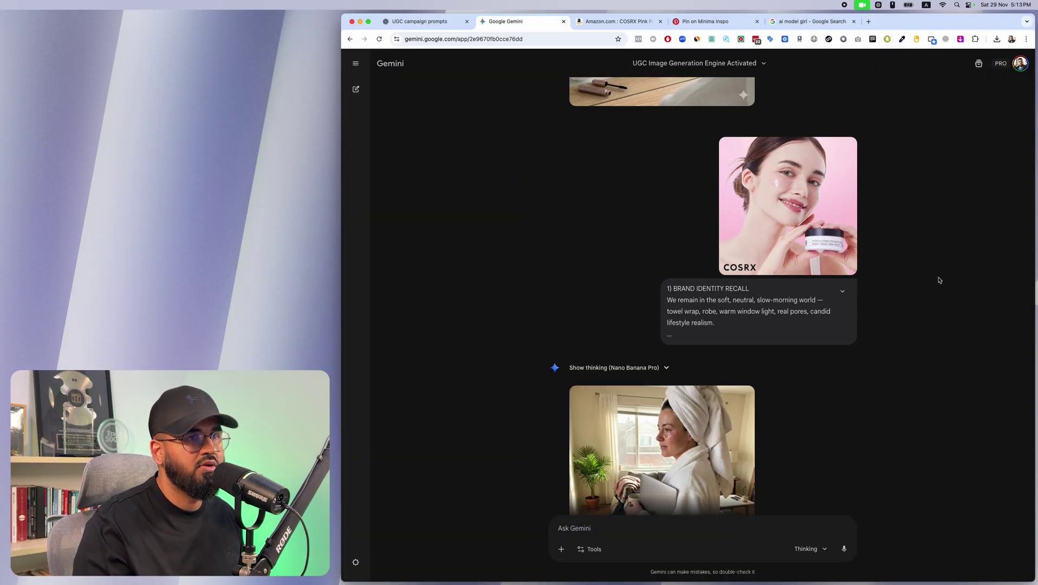
scroll(939, 280, down, 20)
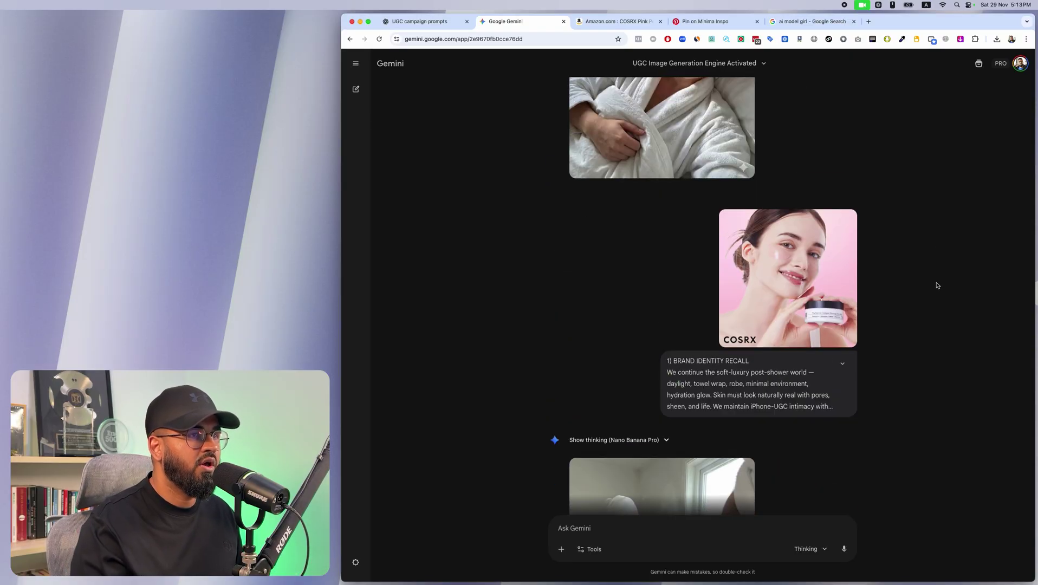
scroll(937, 285, down, 20)
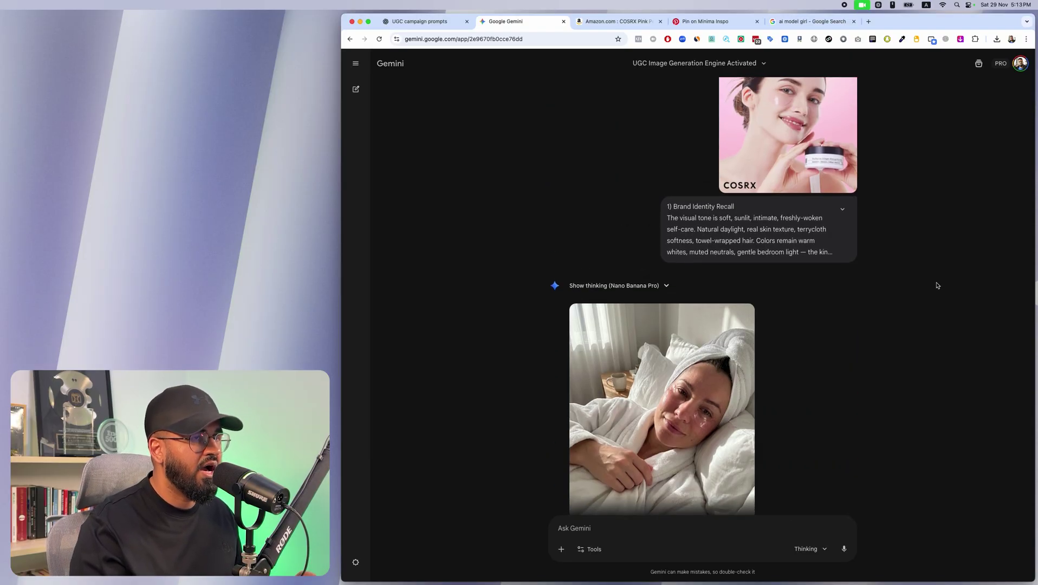
scroll(938, 285, up, 15)
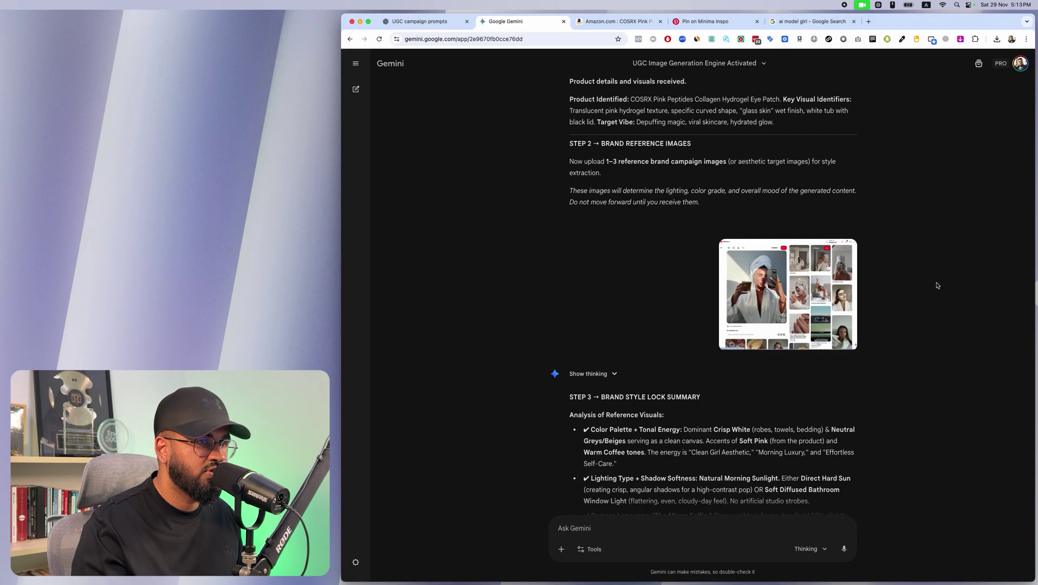
scroll(938, 285, up, 8)
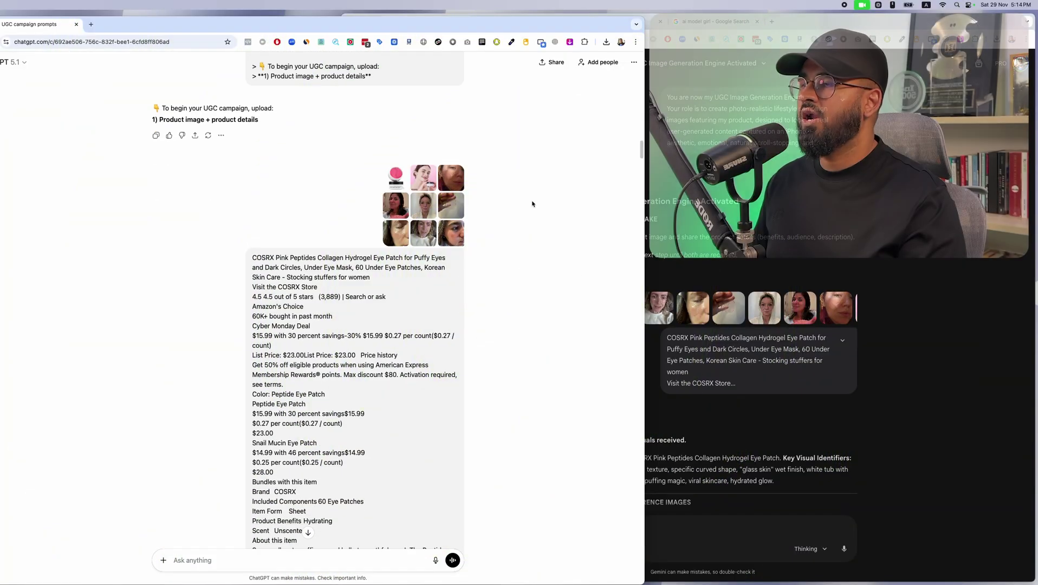
- Watch the DAILY ECOM intro card play until ChatGPT's 'UGC campaign prompts' chat appears
scroll(531, 204, up, 5)
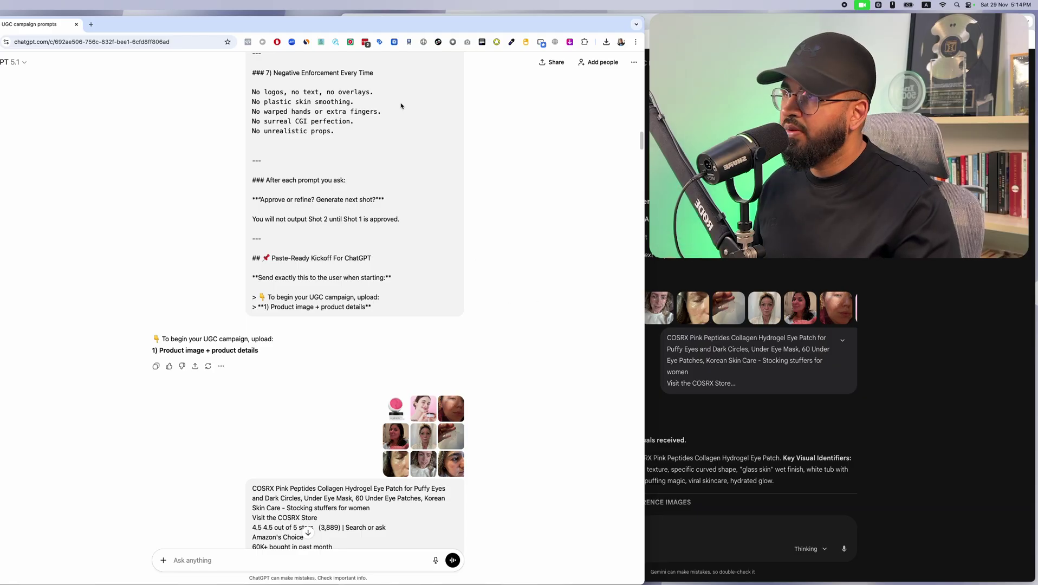
- Compare Gemini's bedroom image with ChatGPT's Shot 2 Bathroom Mirror Application prompt, shifting ChatGPT right
scroll(419, 250, down, 5)
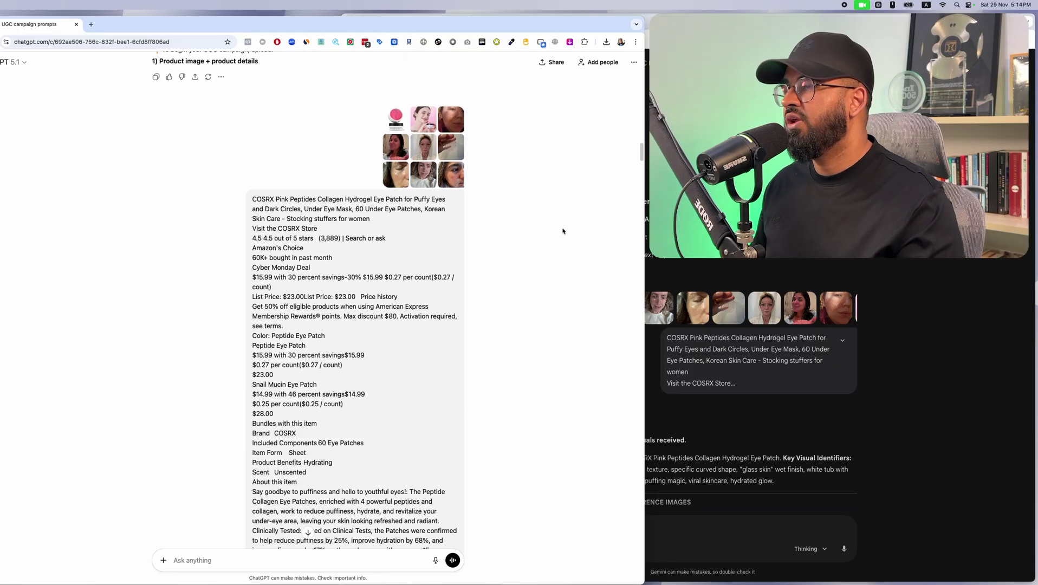
click(774, 206)
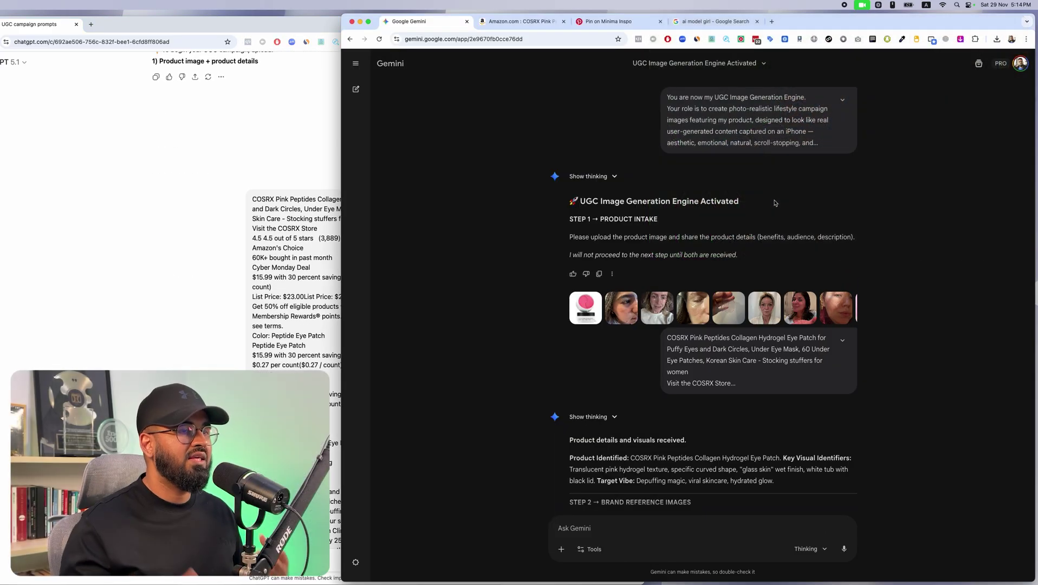
scroll(854, 202, down, 15)
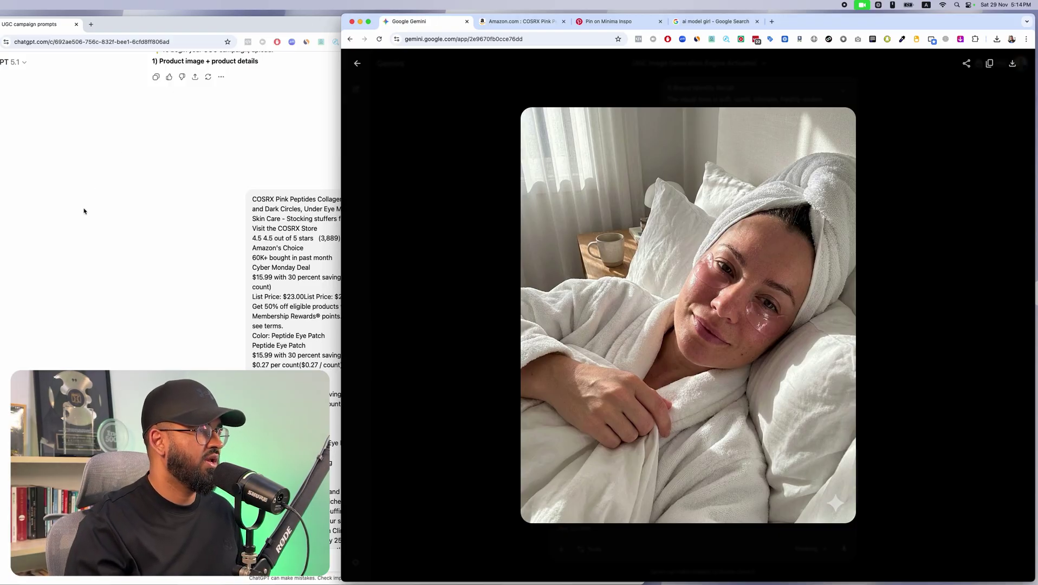
click(143, 225)
scroll(143, 227, down, 15)
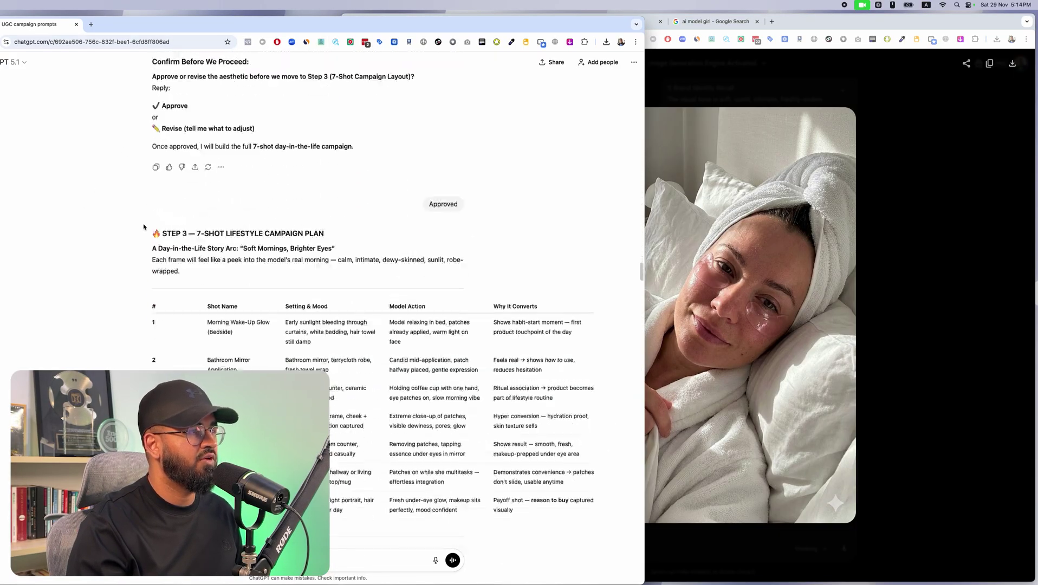
scroll(144, 226, down, 20)
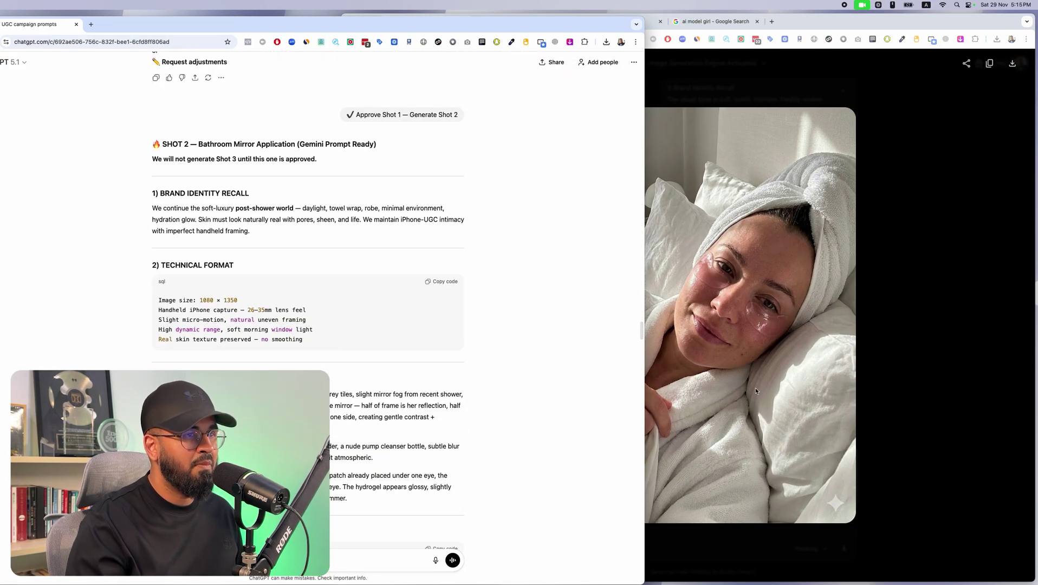
click(891, 323)
click(888, 324)
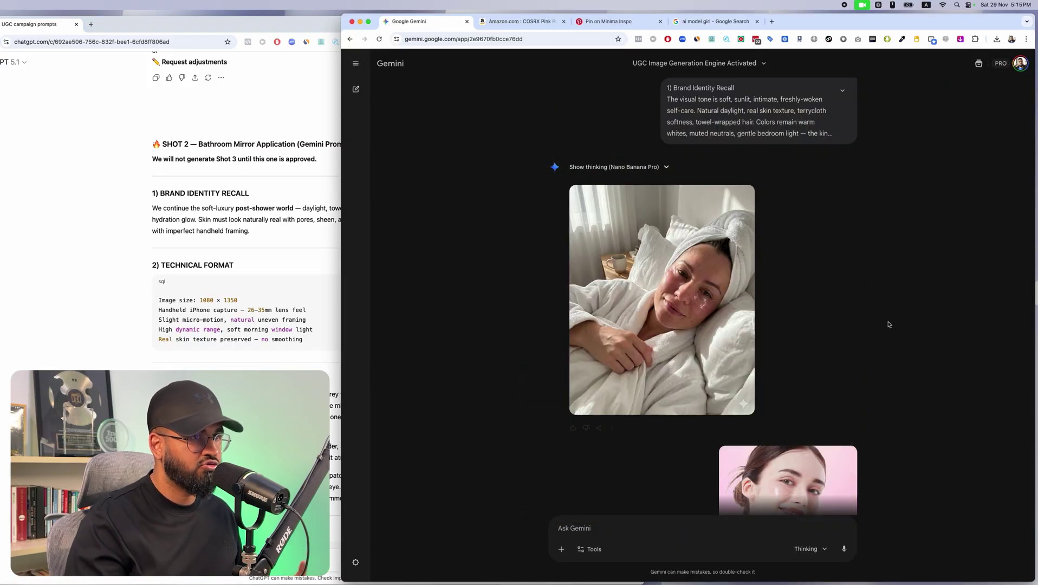
click(287, 283)
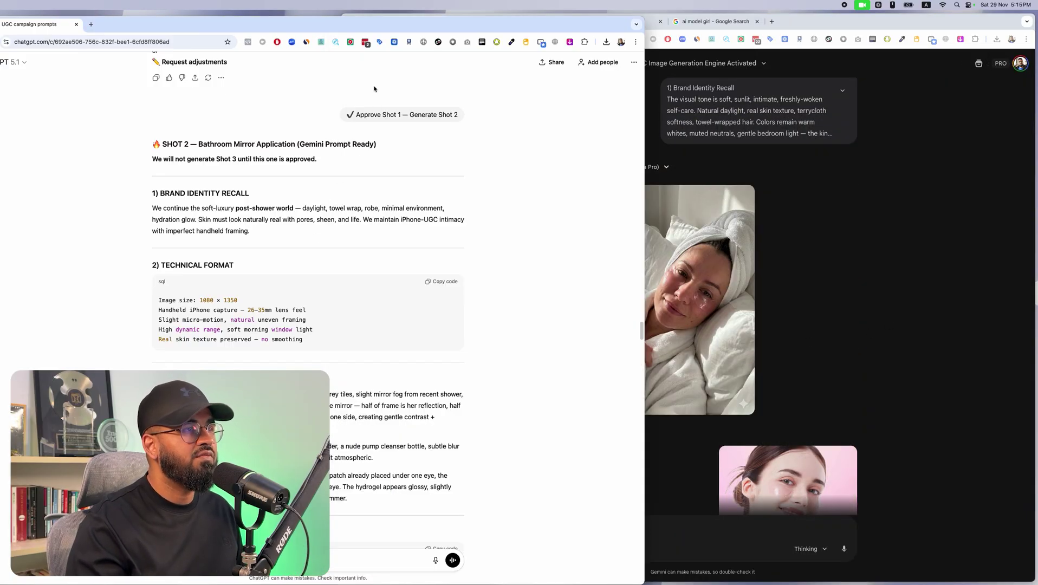
drag(378, 23, 755, 31)
scroll(690, 215, up, 5)
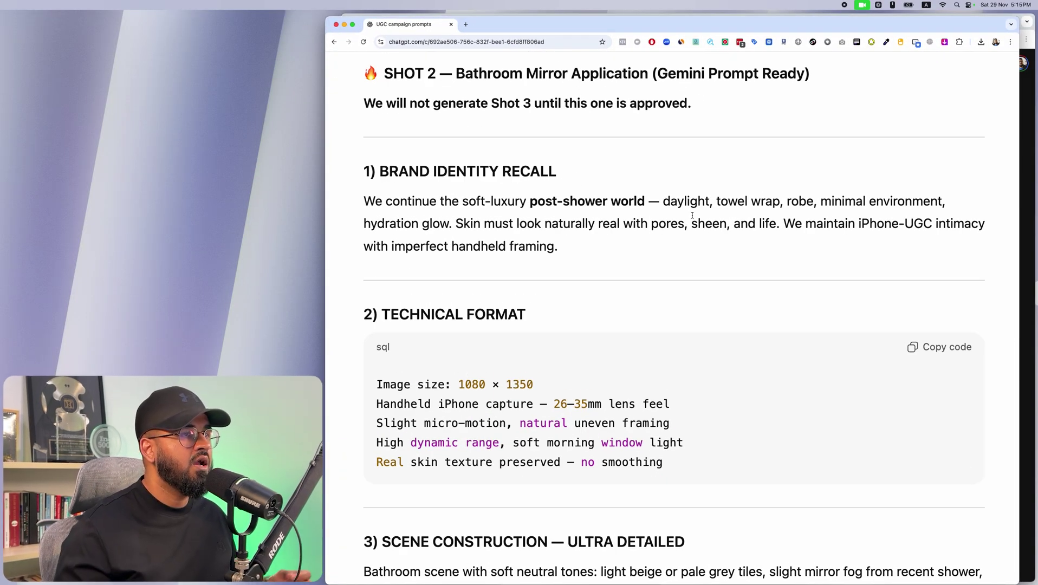
triple_click(548, 228)
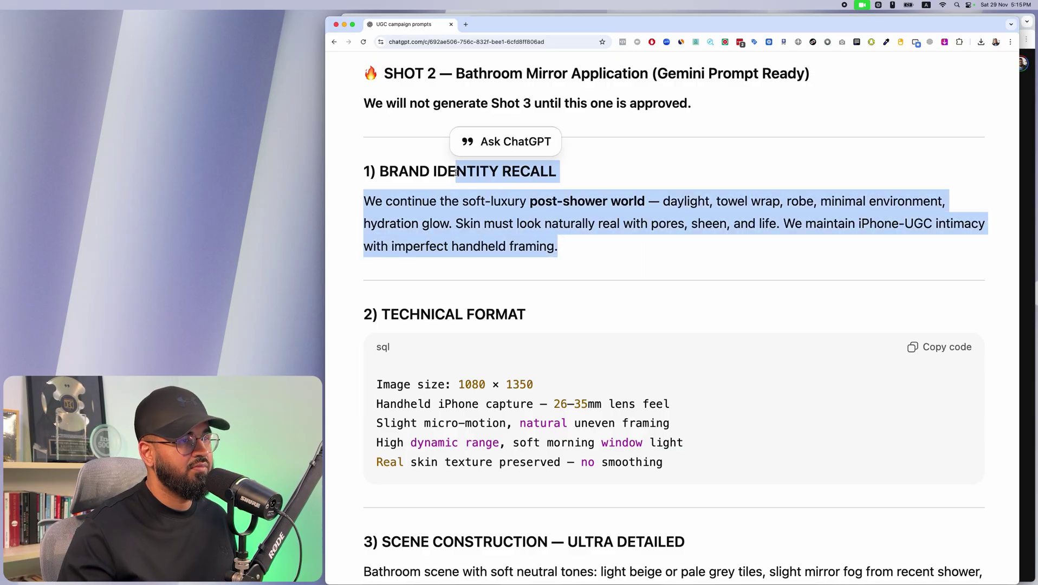
scroll(548, 229, down, 3)
drag(661, 417, 376, 218)
click(609, 388)
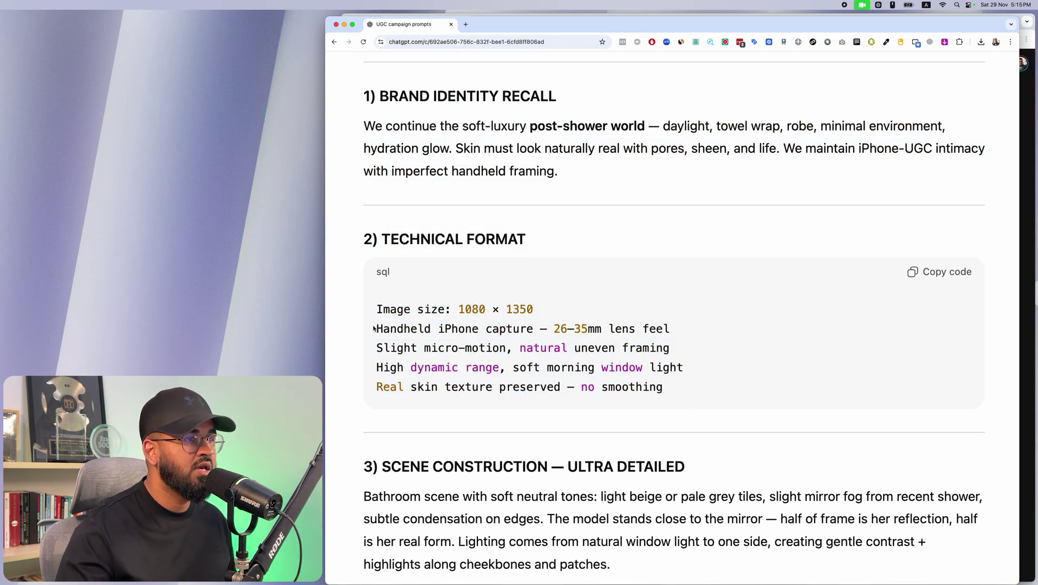
drag(374, 328, 665, 325)
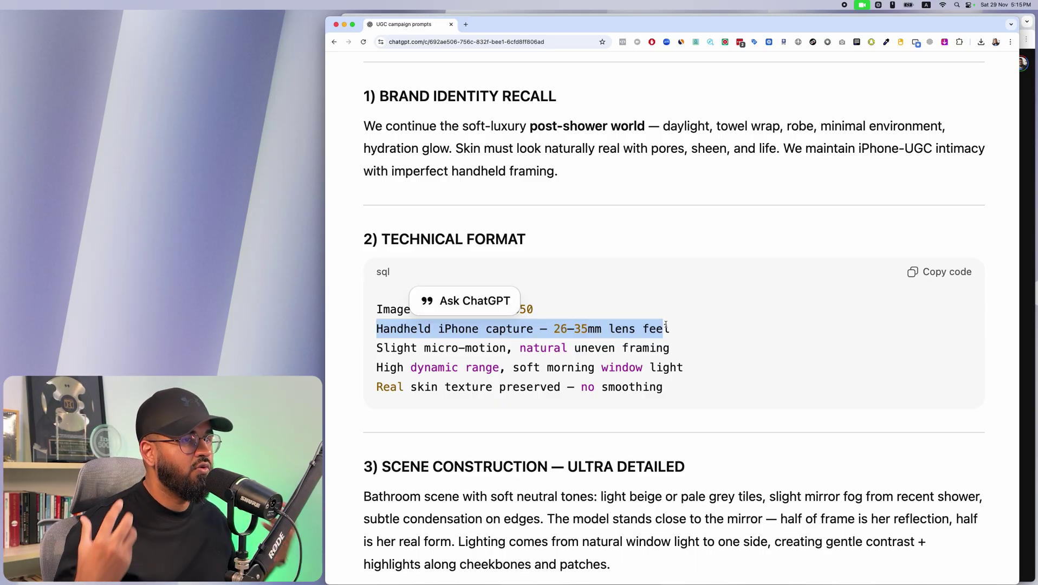
scroll(666, 325, down, 5)
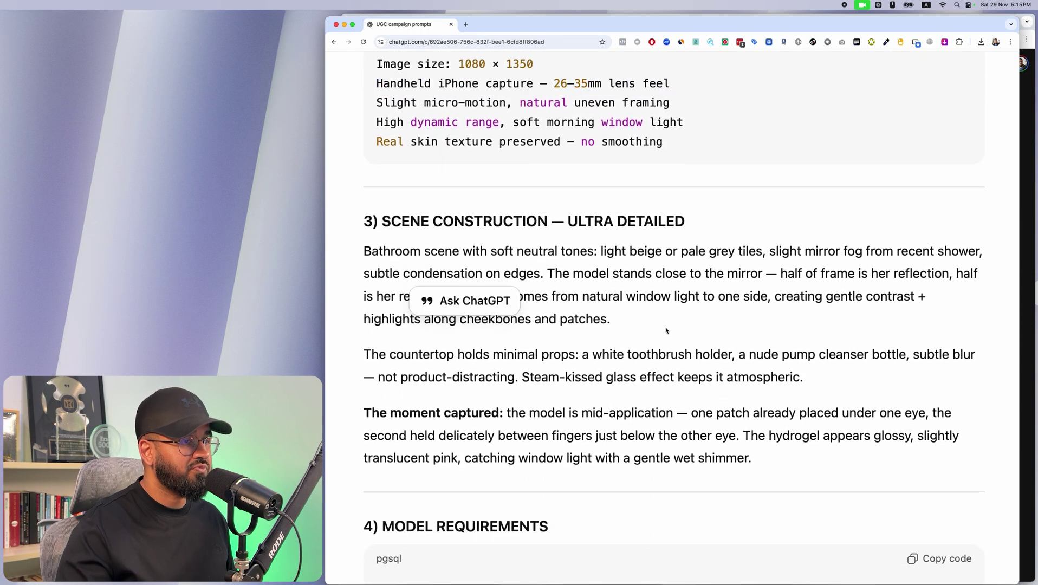
click(666, 331)
drag(833, 463, 399, 208)
scroll(399, 209, down, 8)
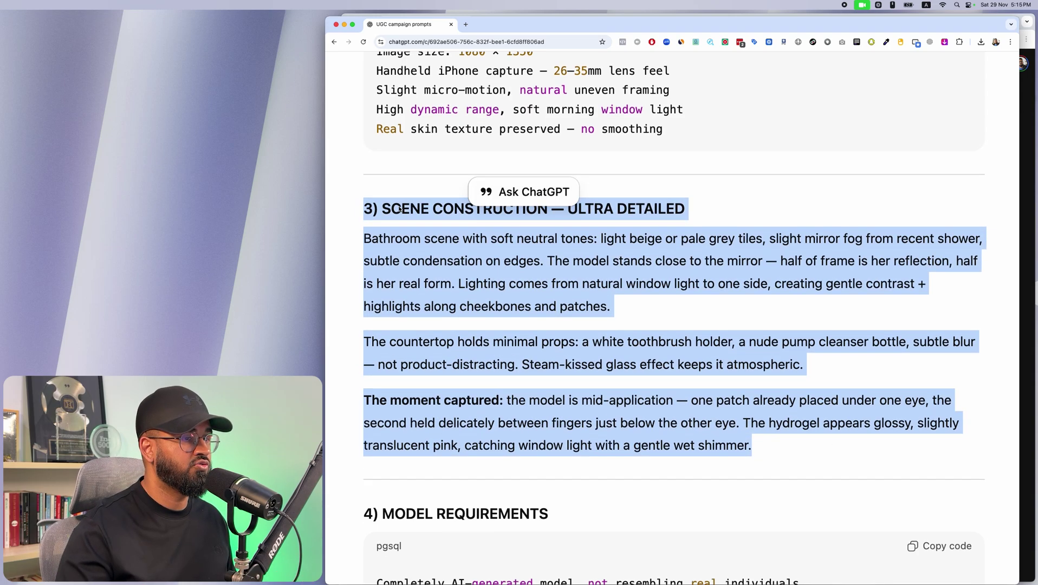
drag(376, 179, 731, 326)
scroll(733, 328, down, 4)
click(732, 327)
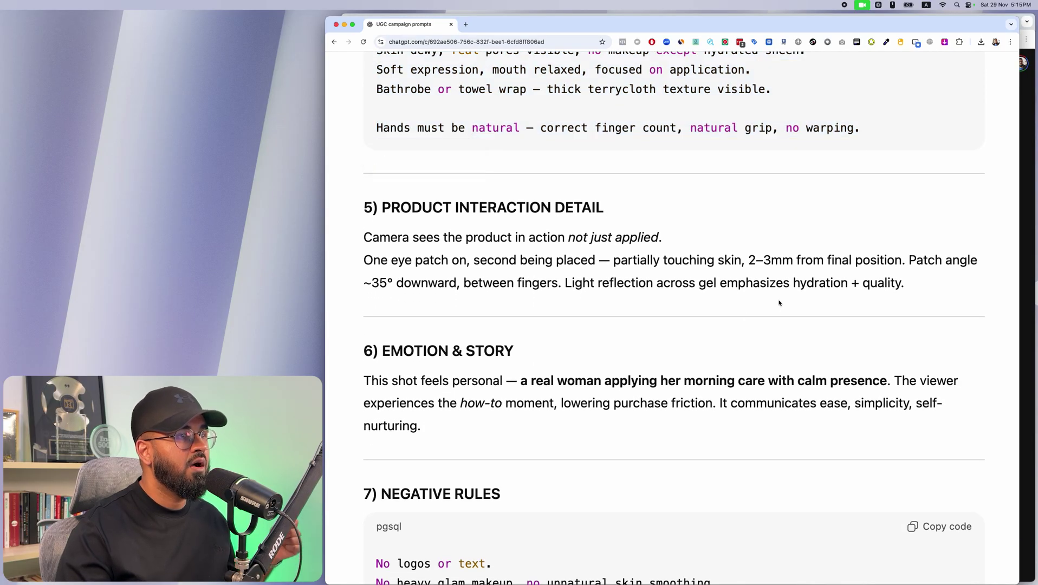
scroll(733, 275, down, 4)
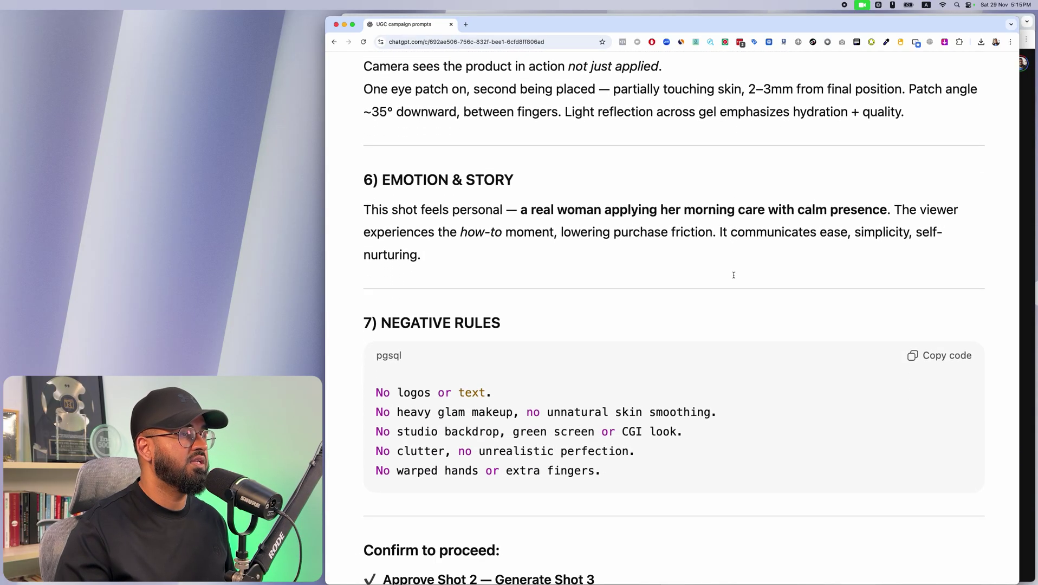
scroll(733, 278, down, 1)
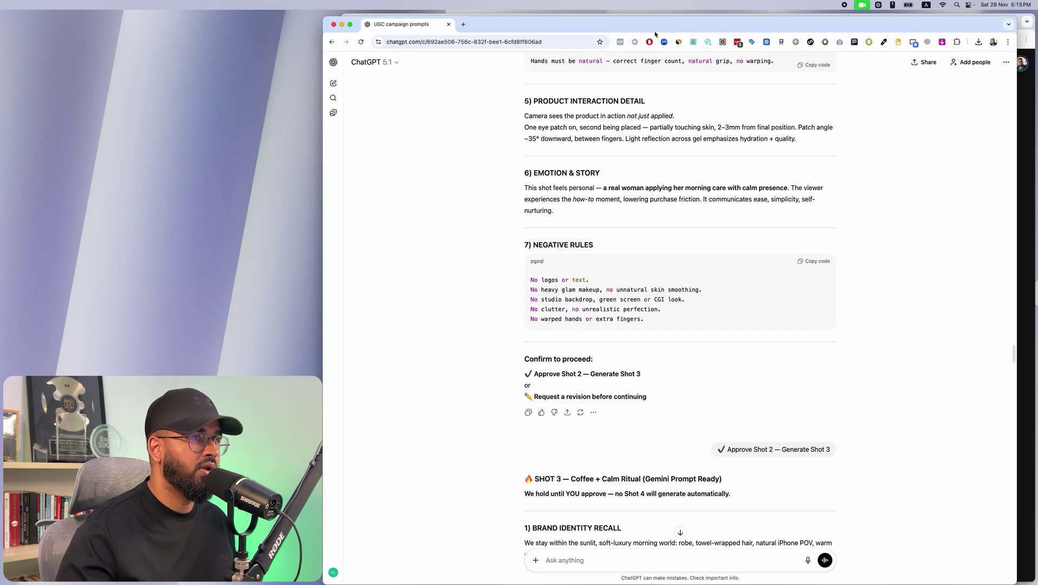
- Bring Gemini beside ChatGPT, view the bedroom selfie full size, and scroll up to the Brand Identity Recall prompt
key(ctrl+alt+Left)
click(1006, 236)
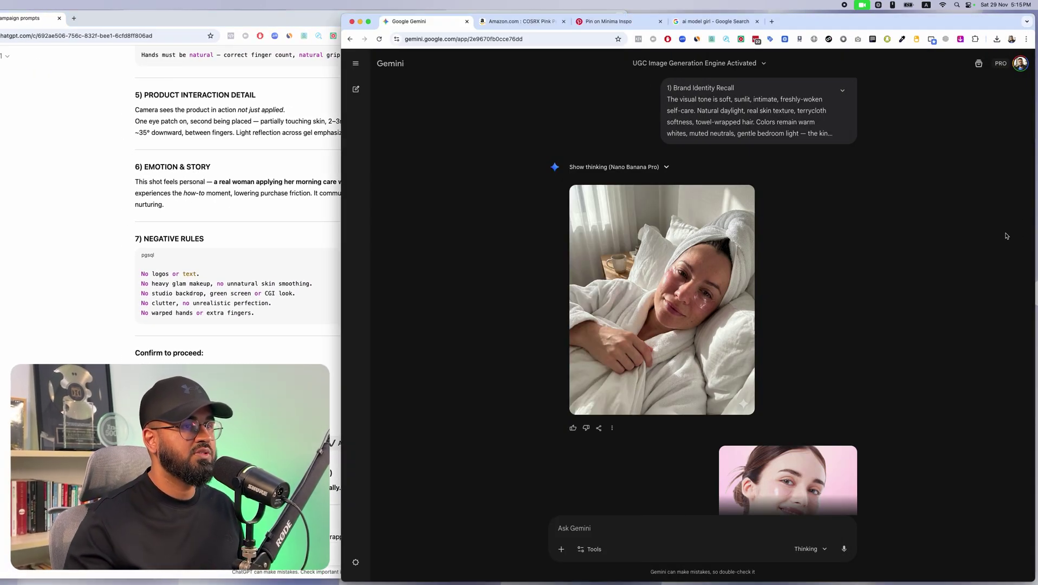
click(716, 308)
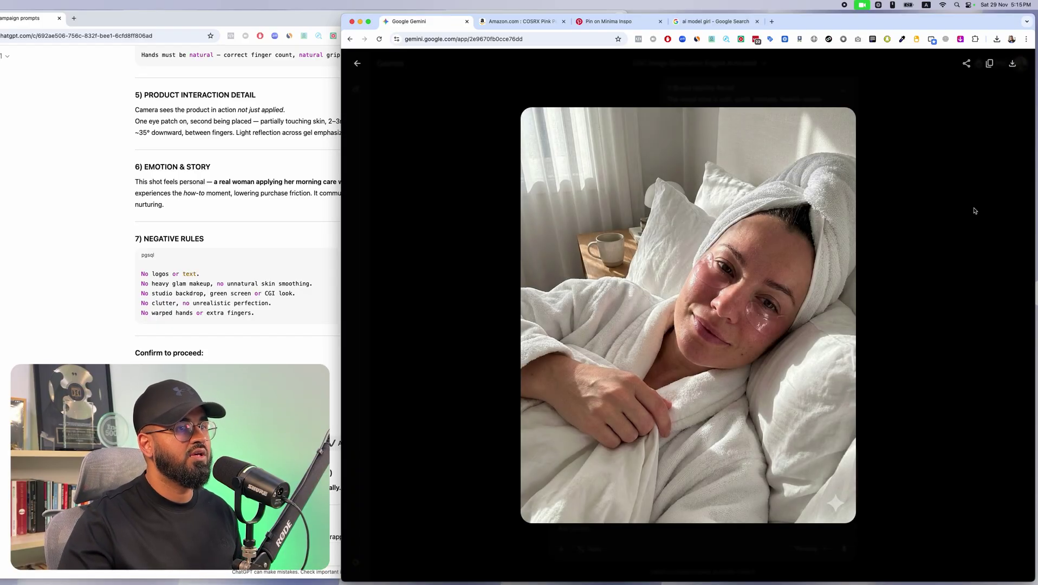
click(974, 210)
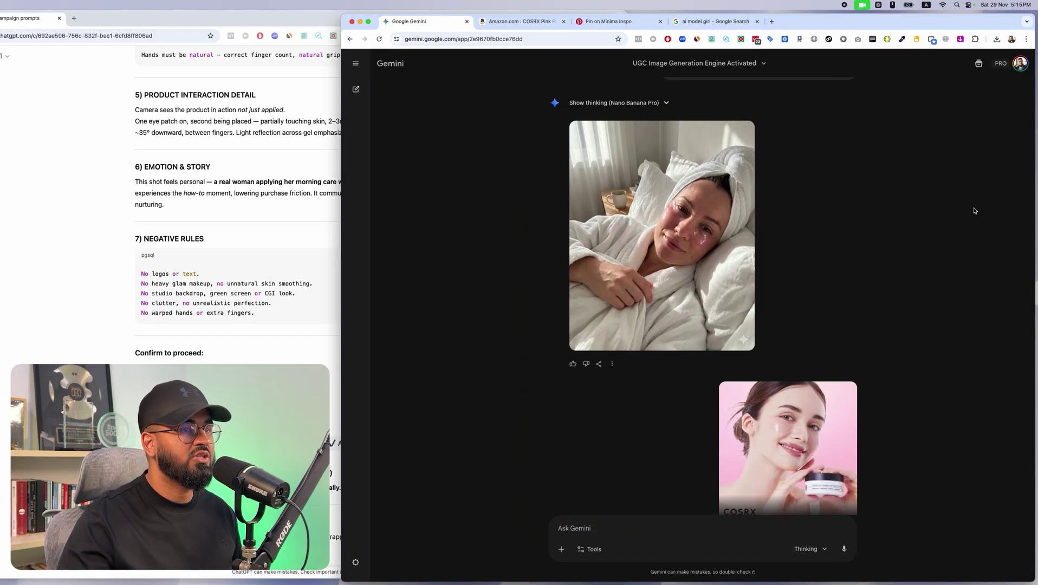
click(697, 237)
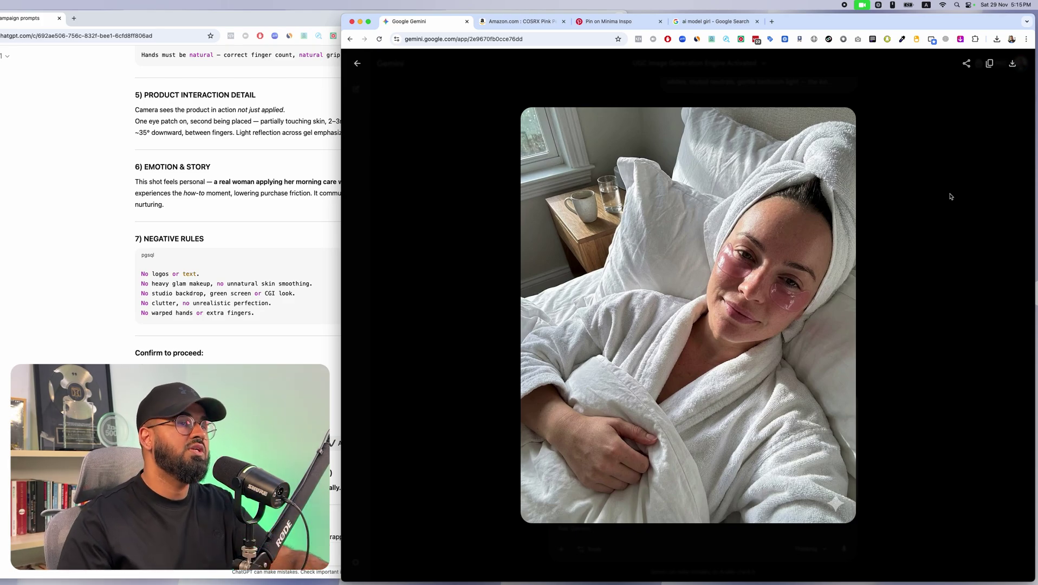
click(939, 197)
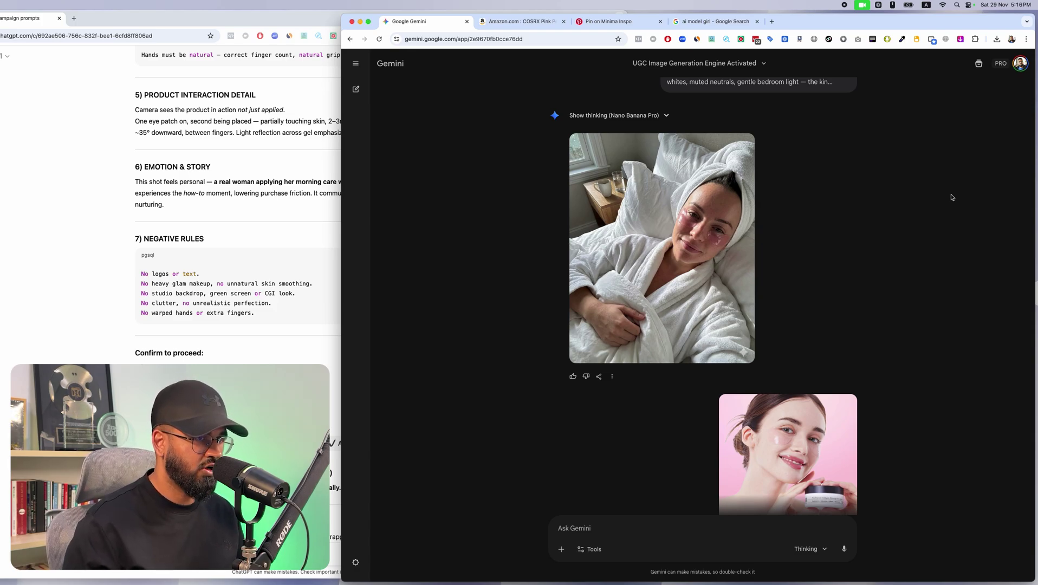
scroll(946, 209, up, 5)
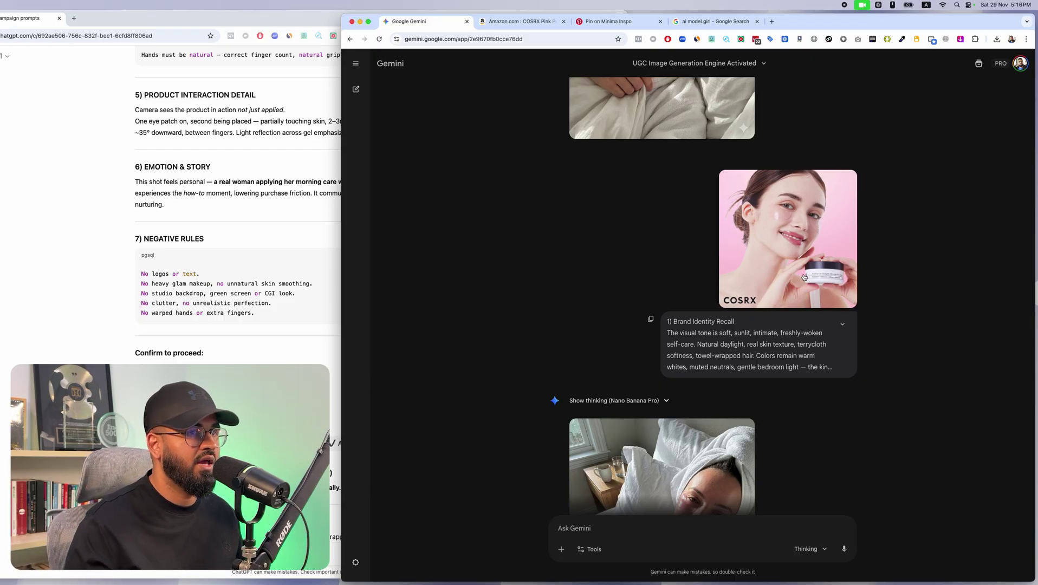
- Compare the COSRX eye-patch photos on Amazon, then enlarge Gemini's bedroom selfie again
click(544, 21)
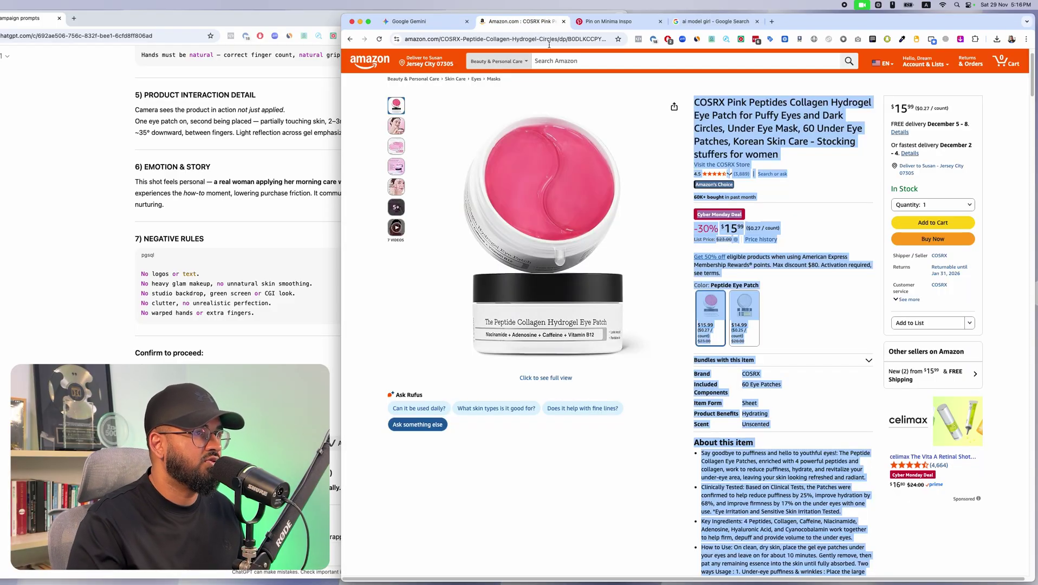
click(740, 111)
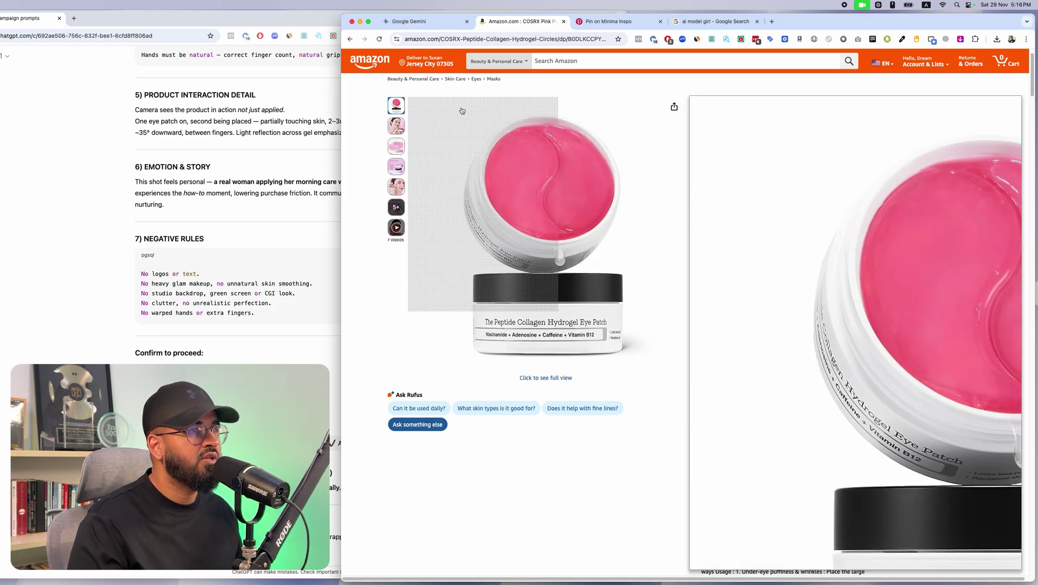
mouse_move(397, 157)
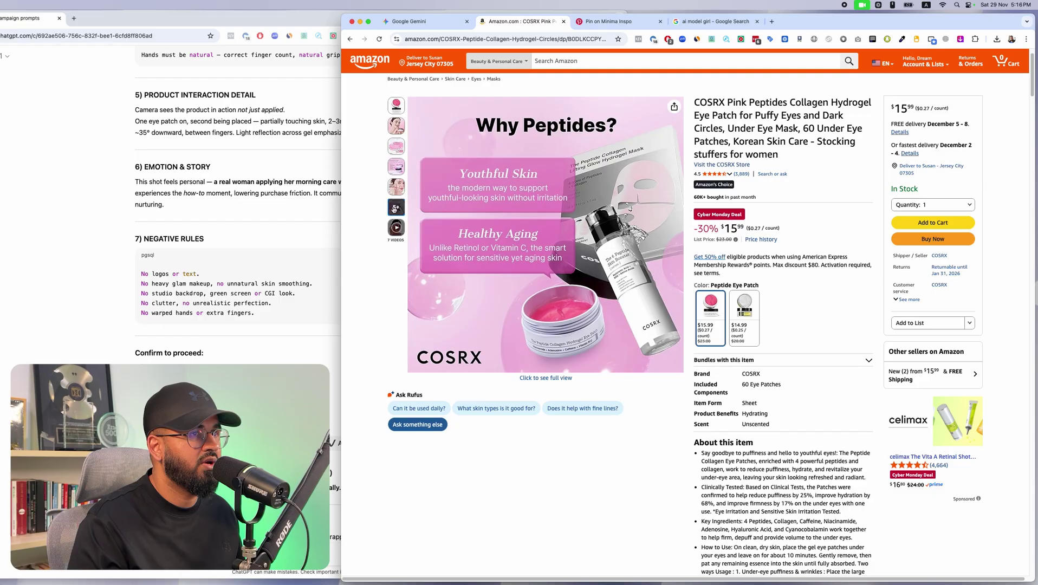
mouse_move(397, 134)
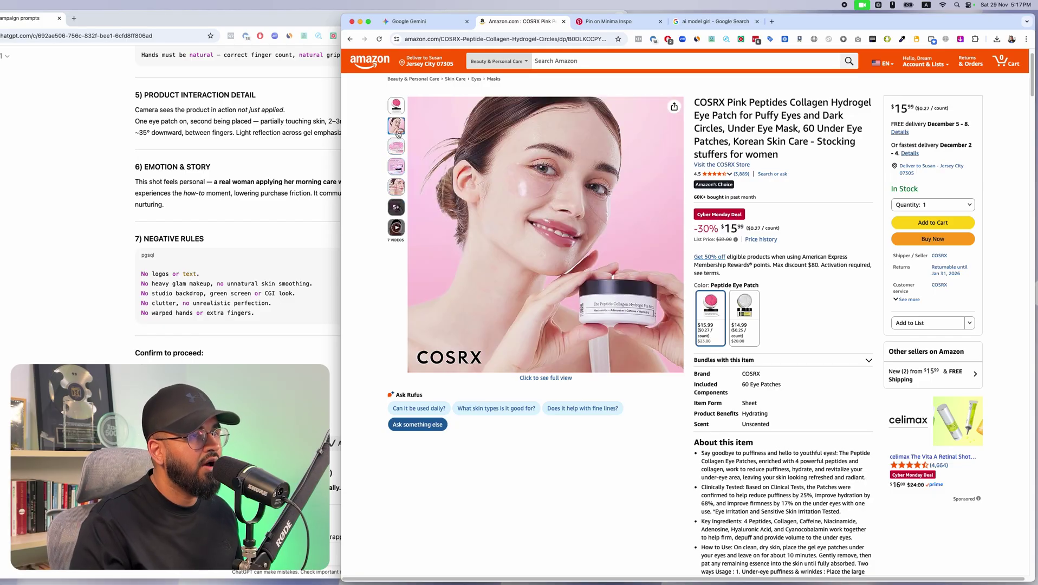
mouse_move(398, 103)
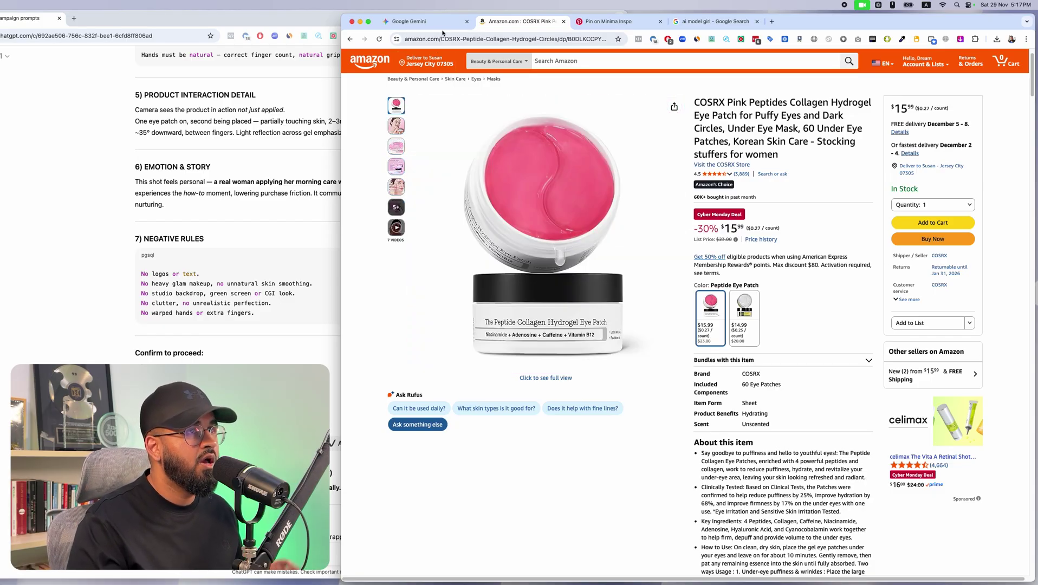
click(412, 21)
click(703, 384)
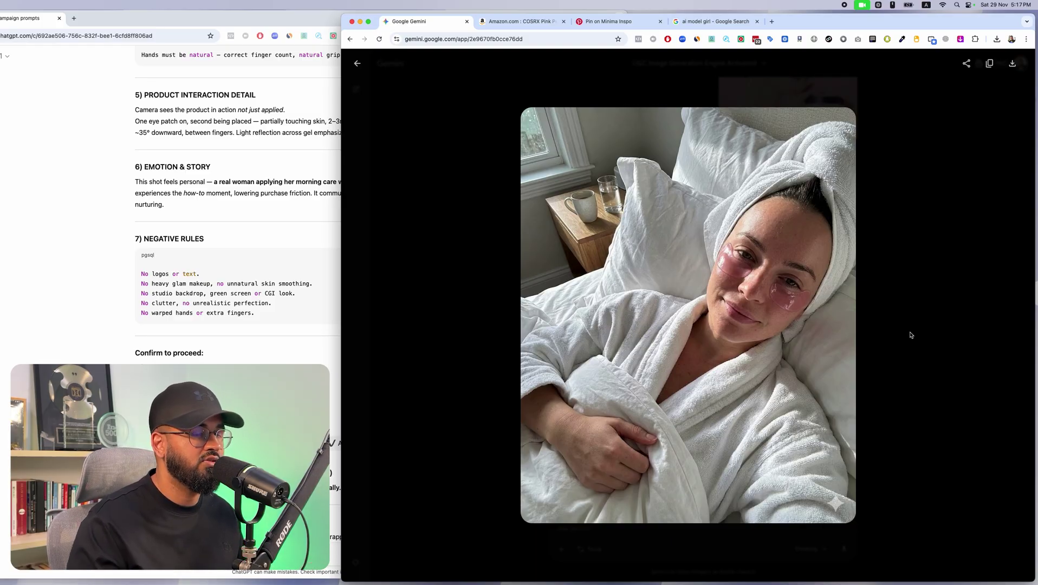
- Close the enlarged image and move ChatGPT fully on screen at the Shot 3 Coffee + Calm Ritual prompt
click(911, 335)
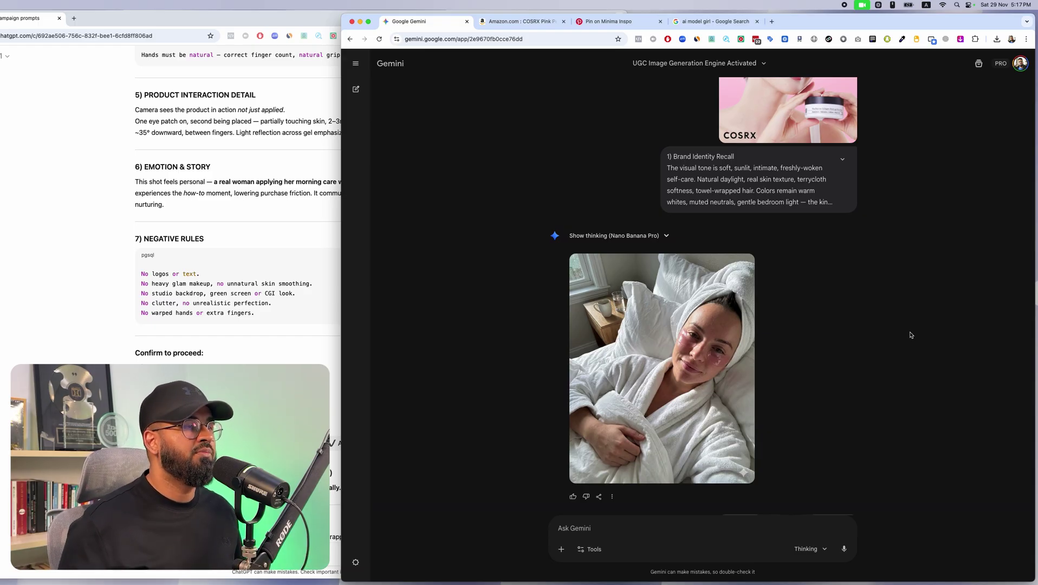
click(269, 313)
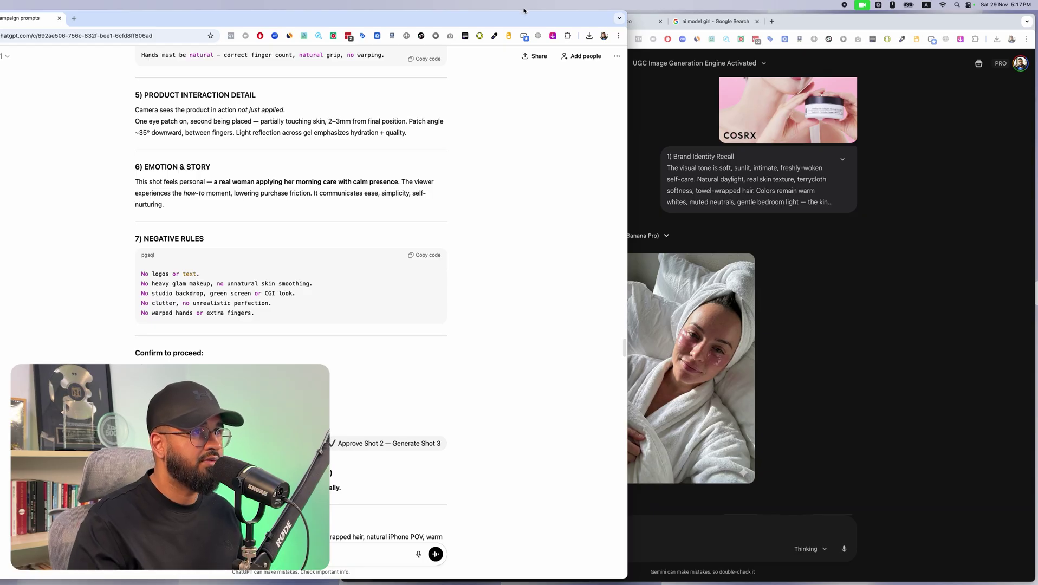
drag(523, 11, 797, 11)
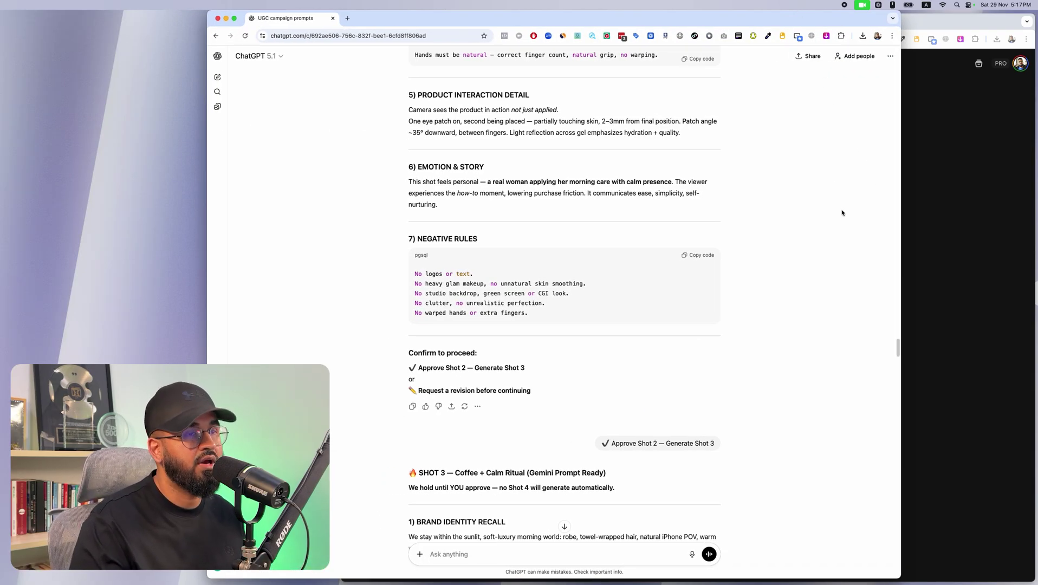
- Scroll up the ChatGPT chat and check the full Shot 1 prompt text in Gemini
scroll(842, 212, up, 10)
scroll(842, 214, up, 15)
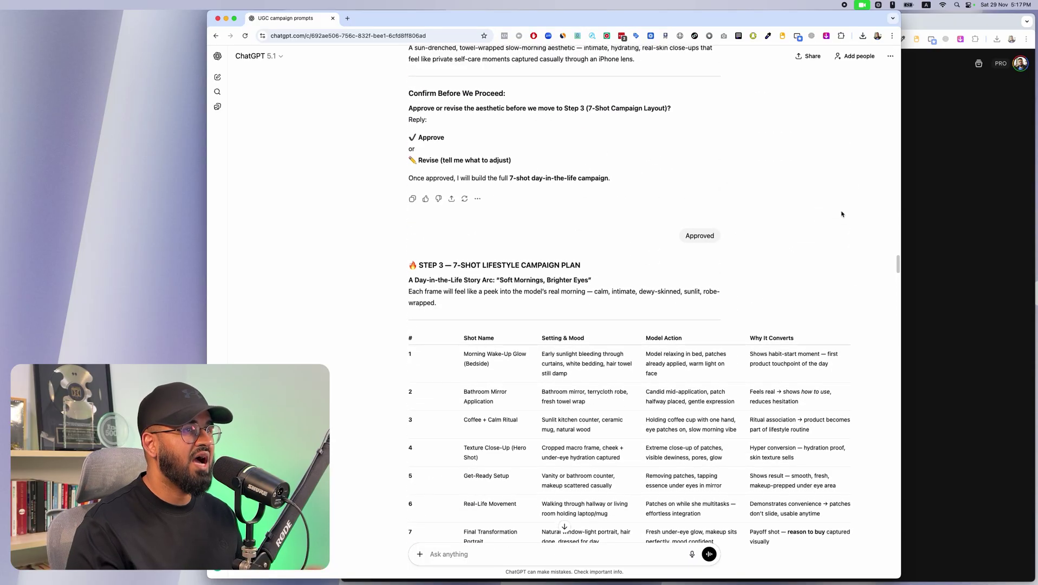
scroll(842, 215, up, 15)
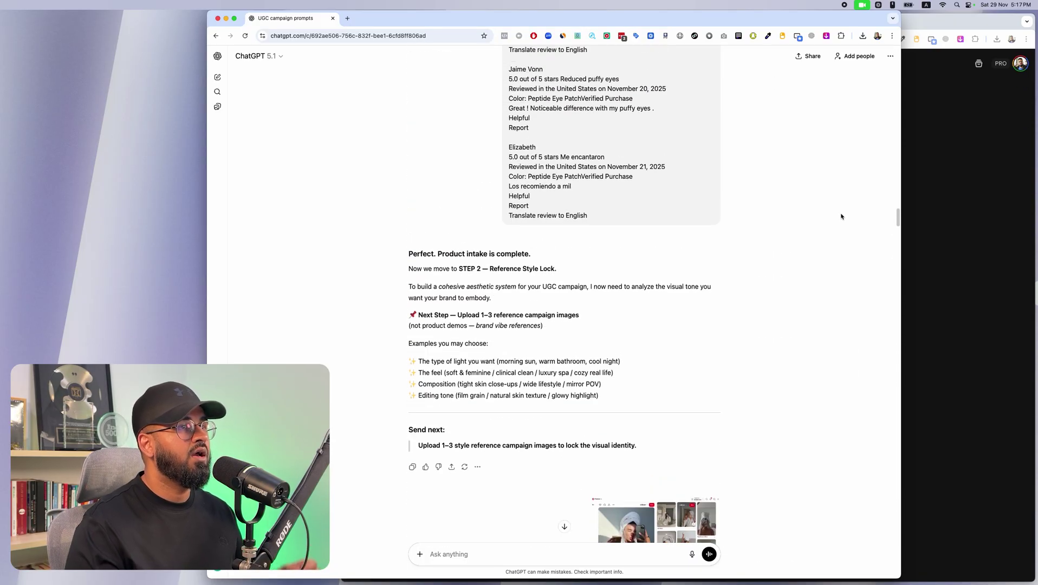
scroll(841, 219, up, 15)
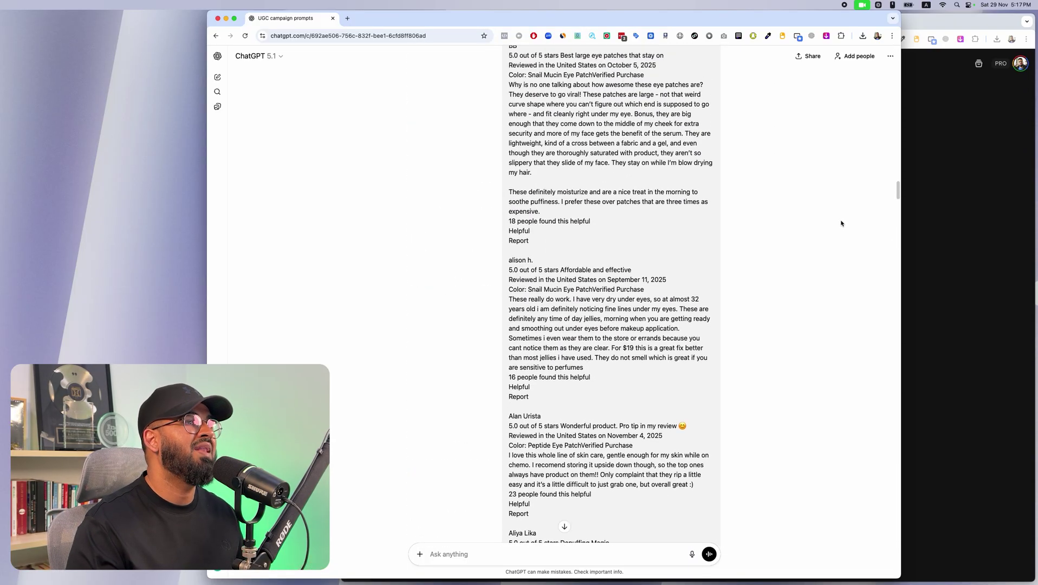
scroll(841, 223, up, 5)
click(943, 227)
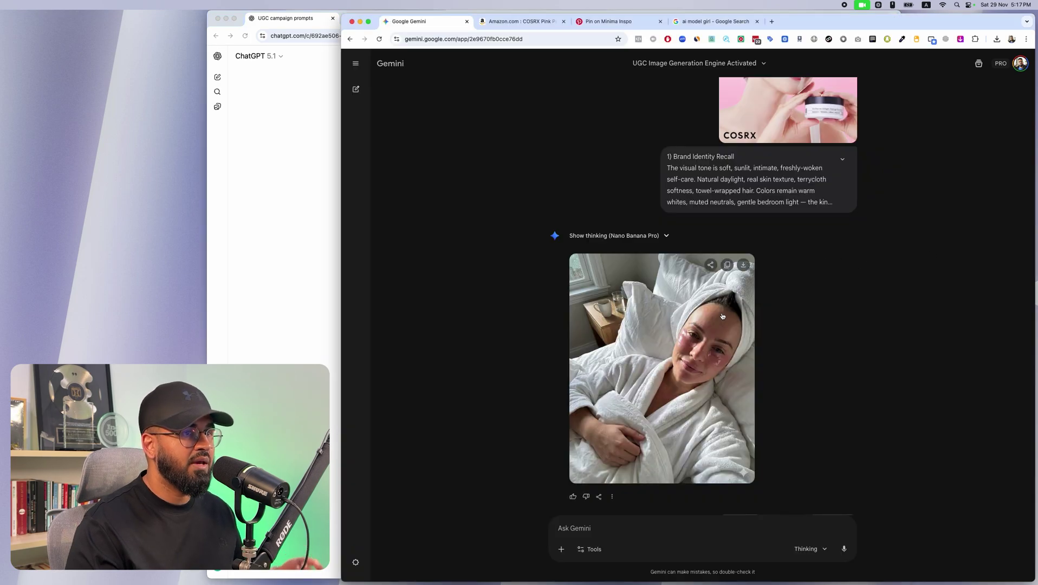
click(843, 160)
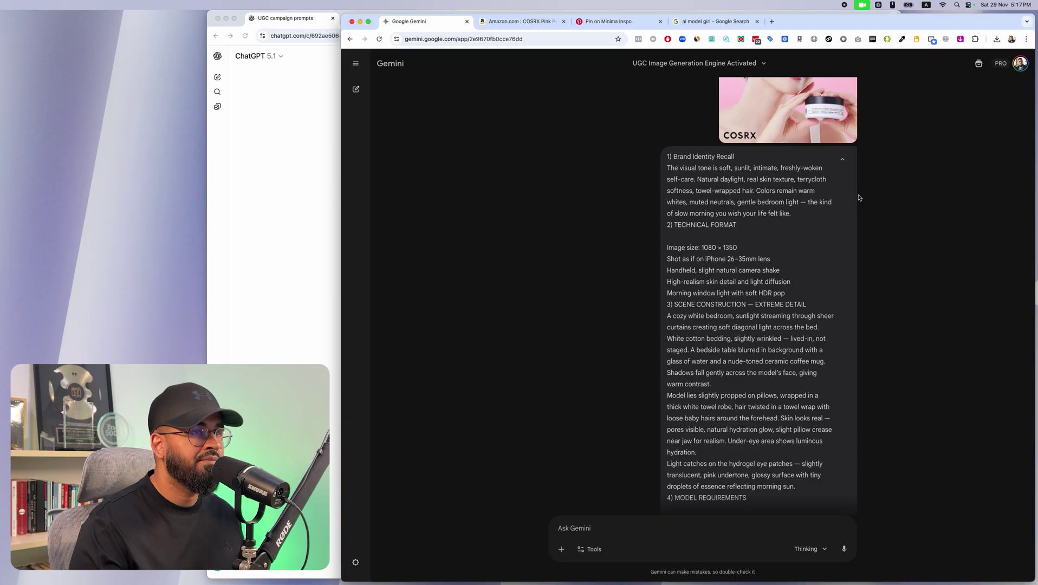
click(842, 159)
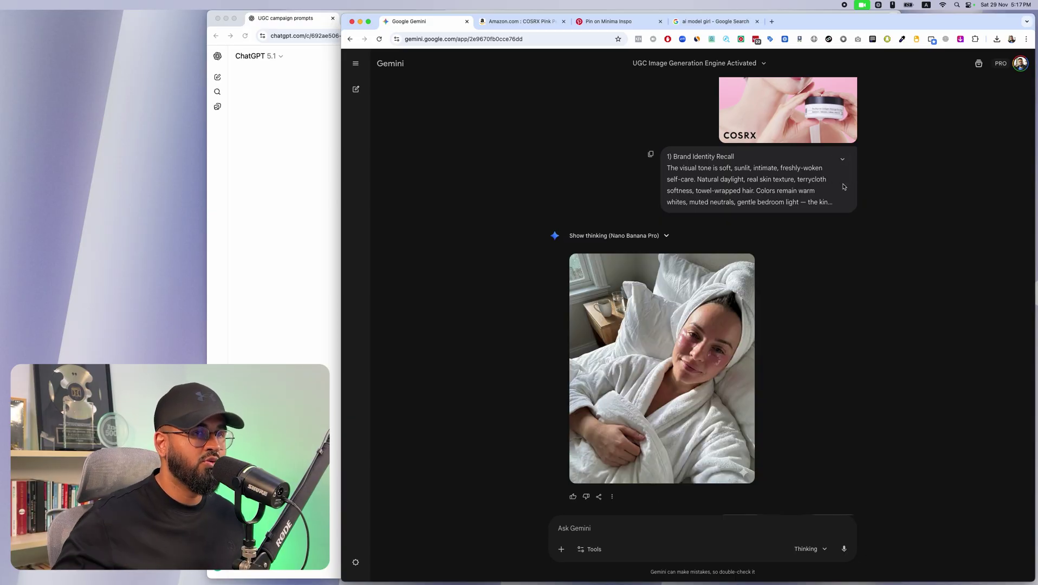
click(315, 251)
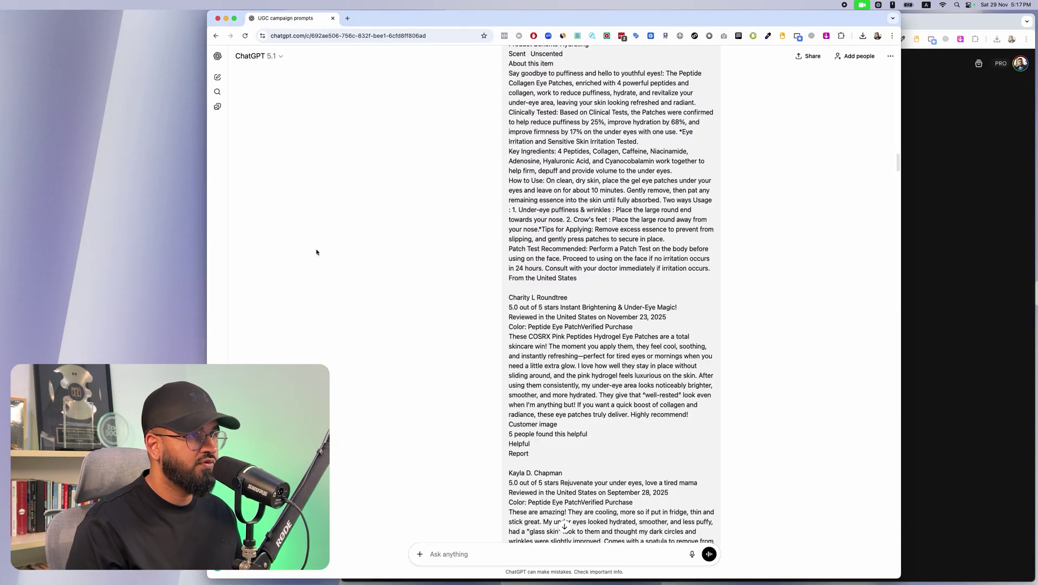
- Compare Gemini's generated robe image with ChatGPT's uploaded COSRX product photos and details
scroll(369, 243, up, 5)
scroll(379, 249, up, 5)
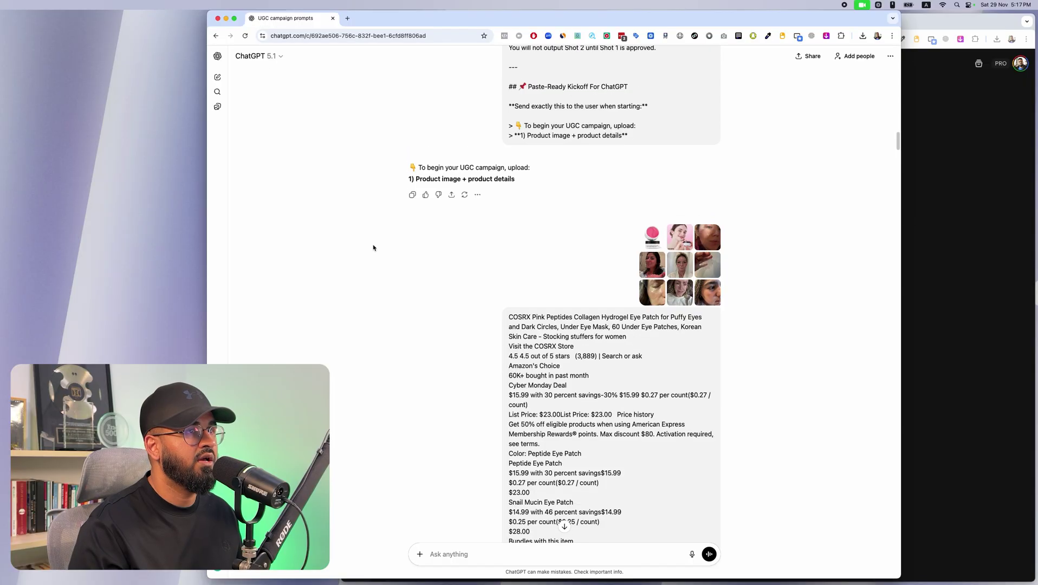
scroll(394, 250, down, 1)
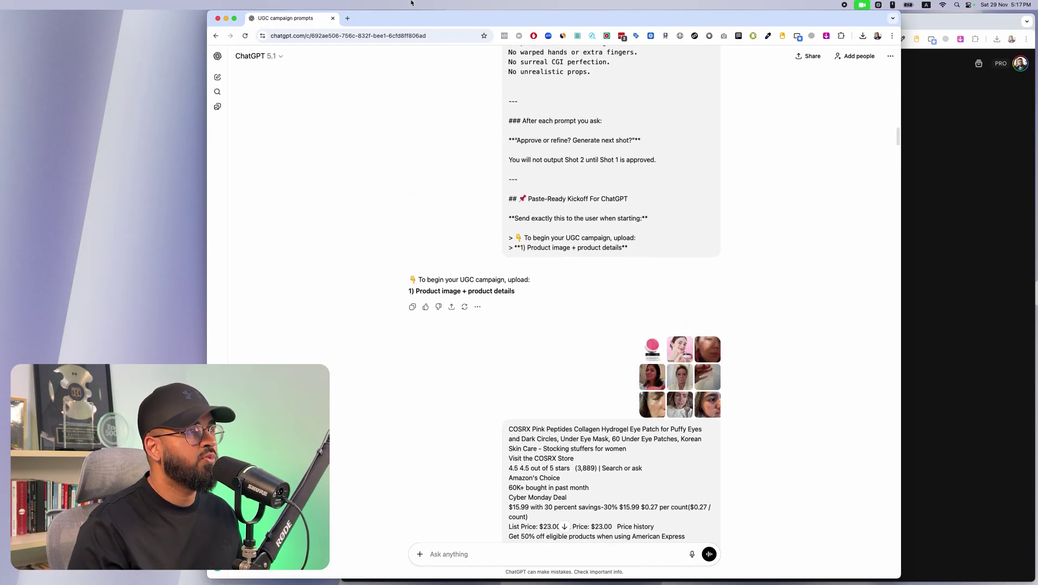
scroll(510, 275, down, 3)
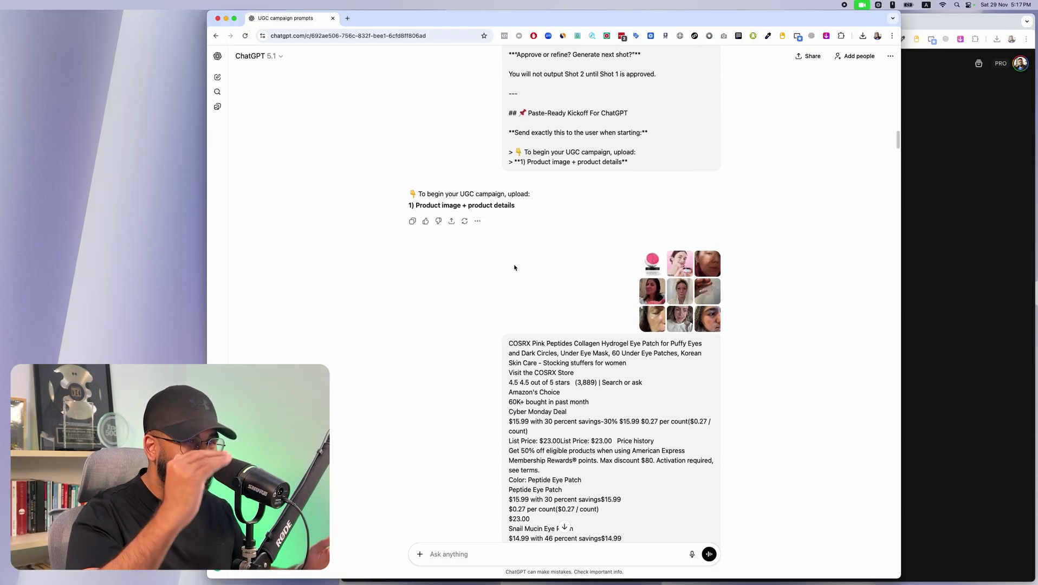
click(946, 355)
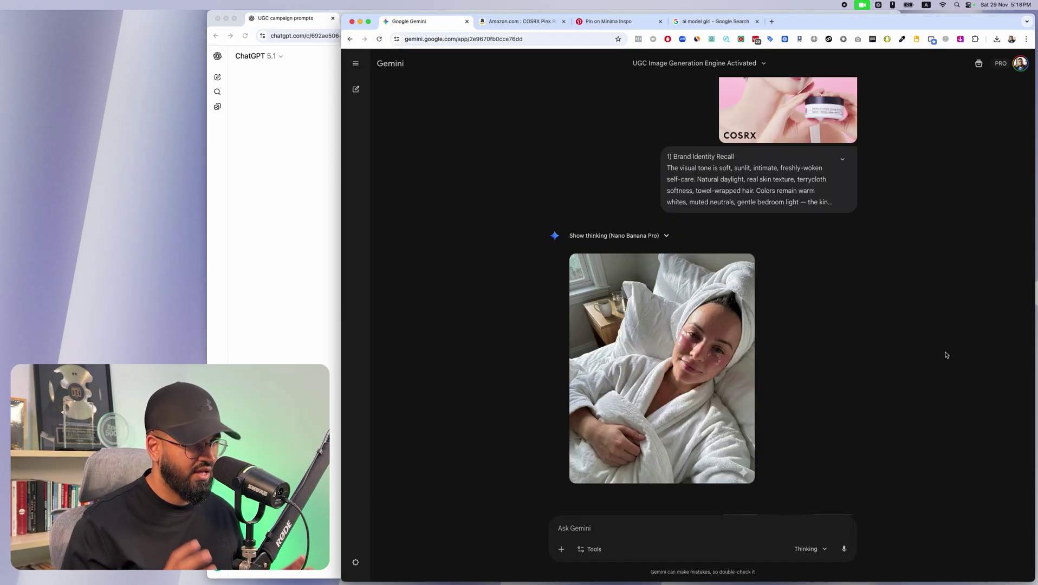
click(330, 382)
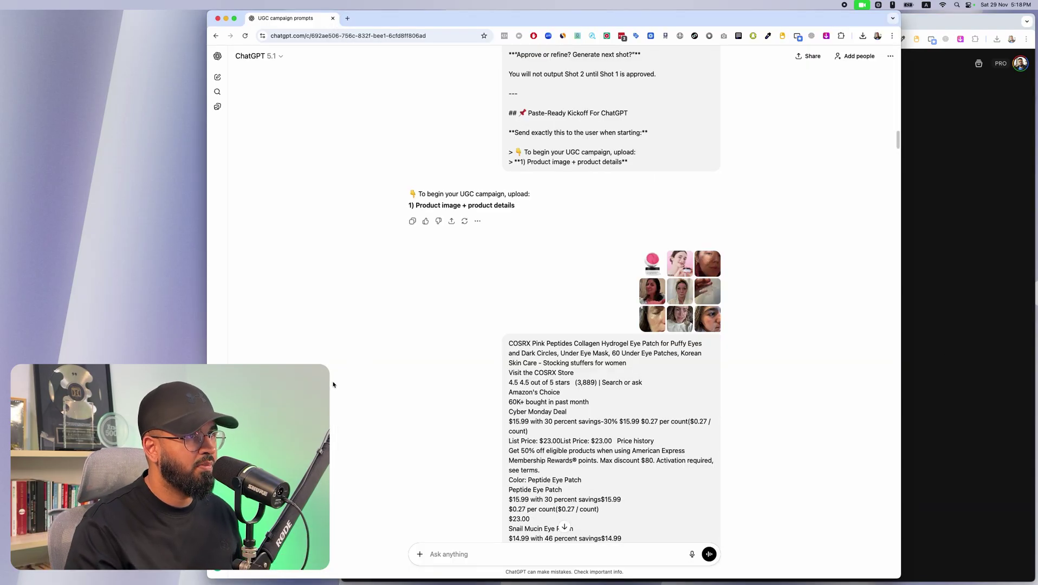
click(962, 233)
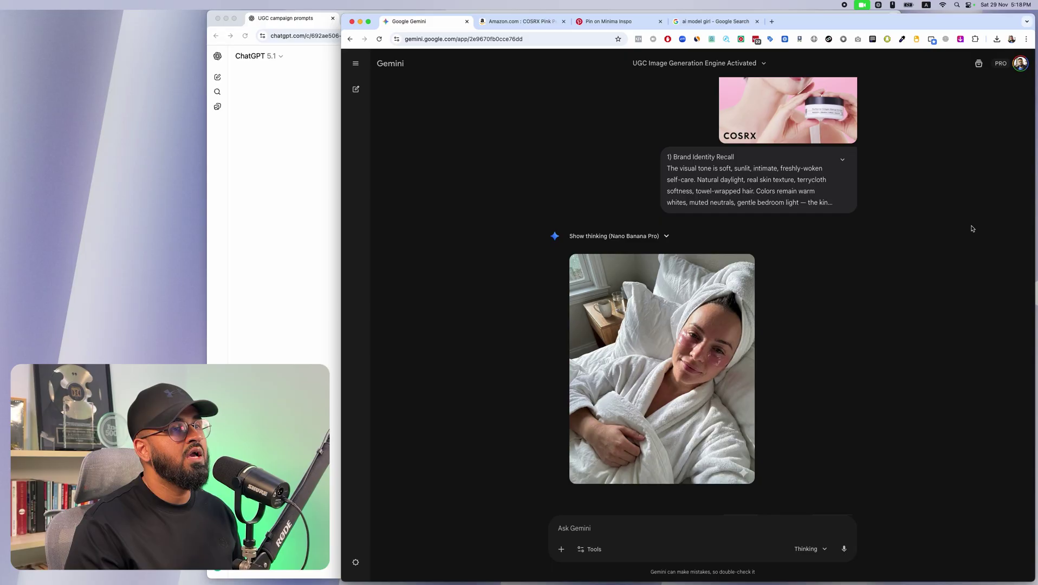
scroll(972, 228, up, 3)
click(319, 293)
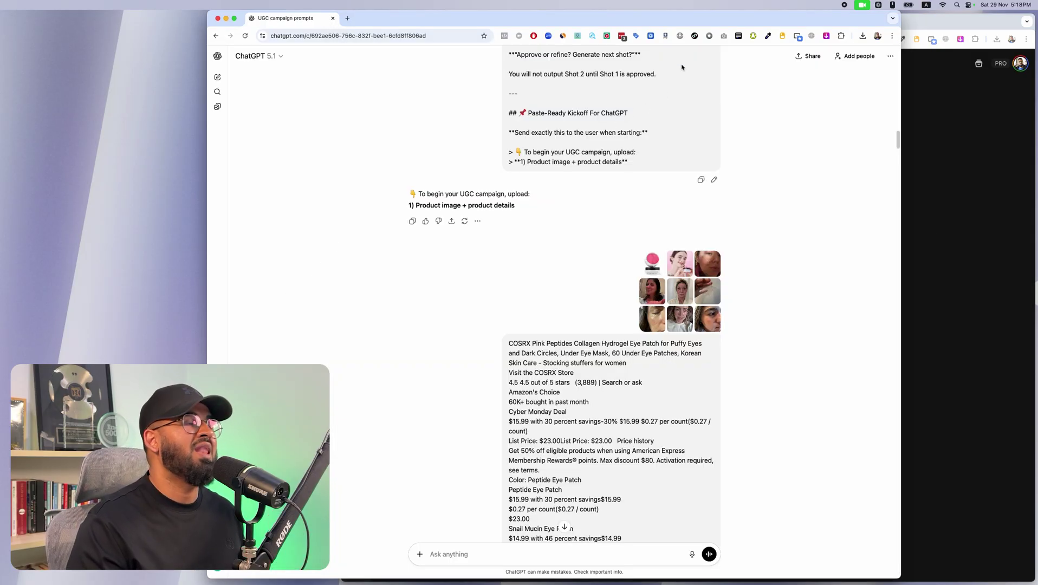
- Shift ChatGPT right to read the COSRX product details, then move it left and focus Gemini
drag(664, 17, 783, 18)
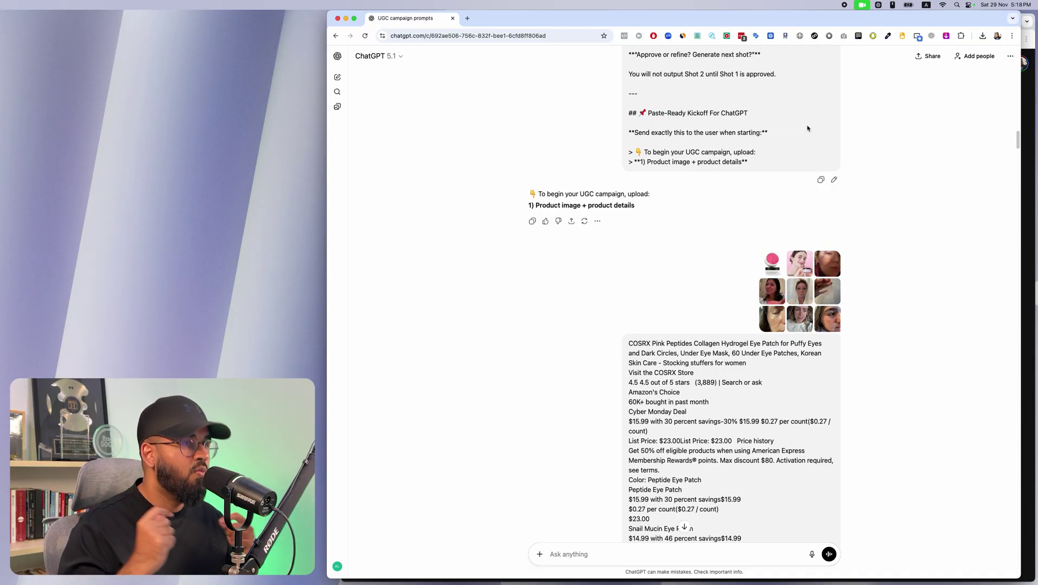
scroll(808, 130, down, 2)
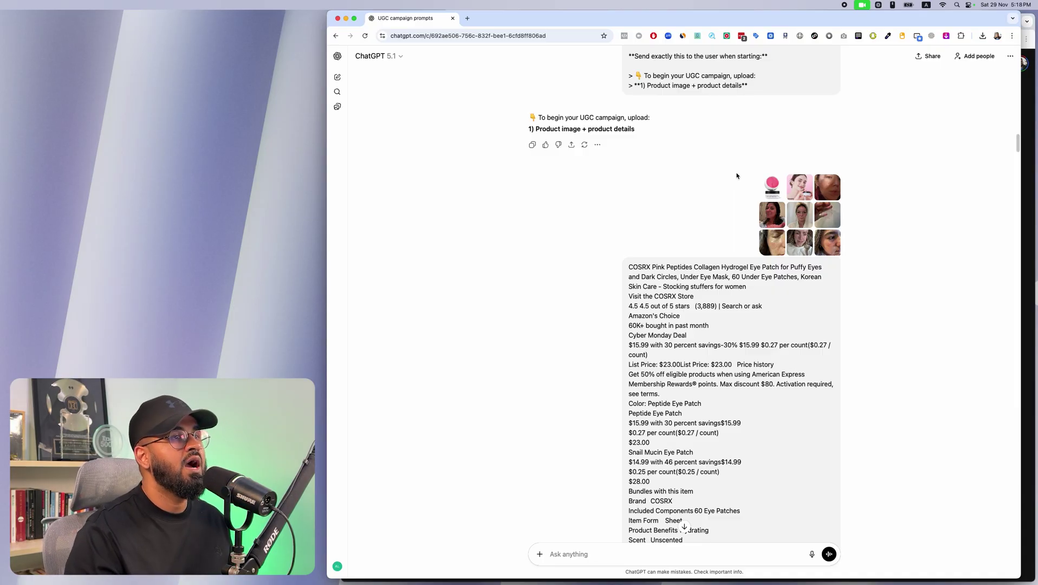
scroll(735, 176, up, 3)
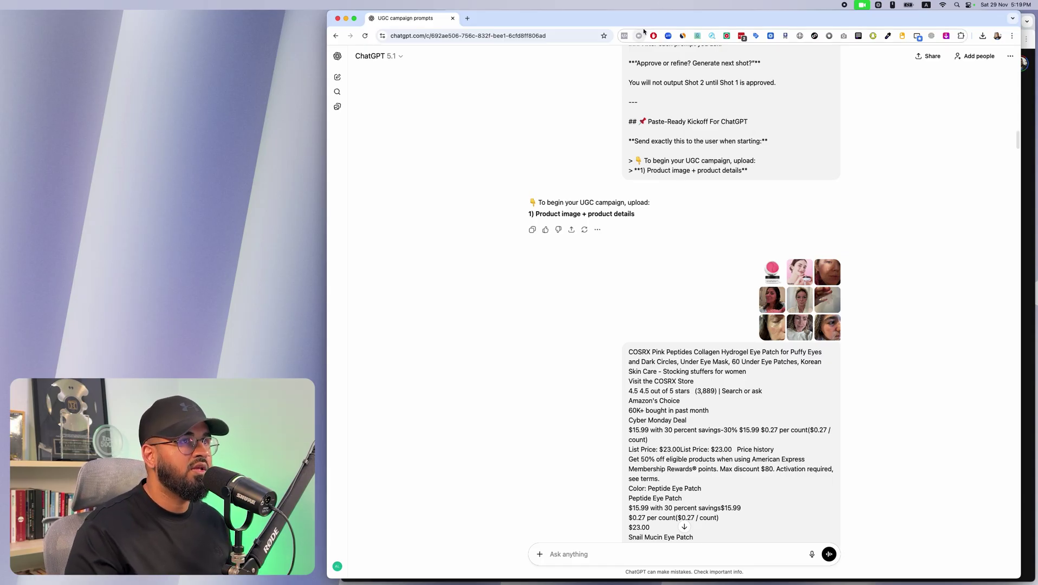
drag(644, 19, 451, 19)
click(983, 195)
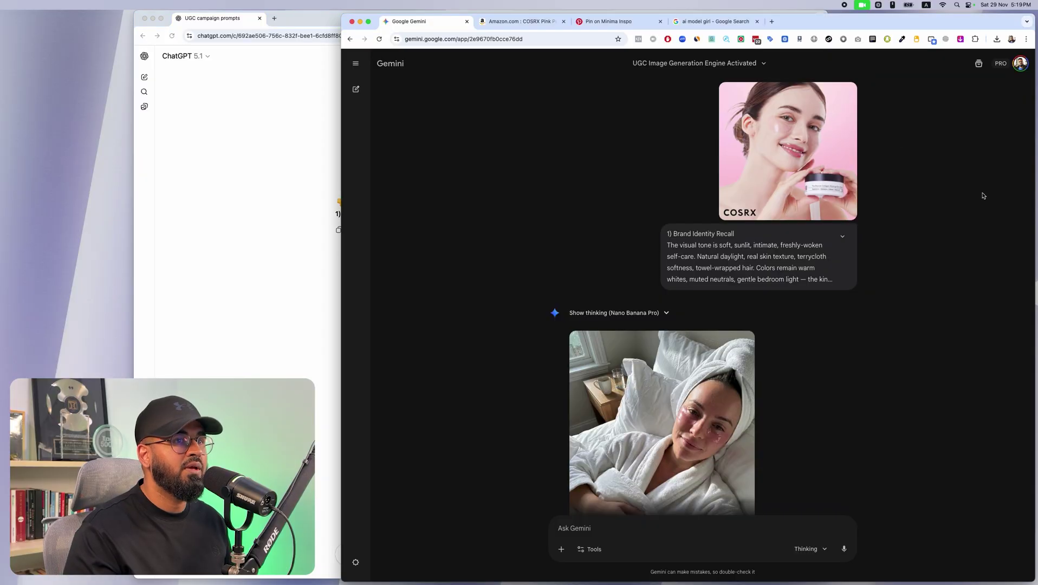
click(753, 375)
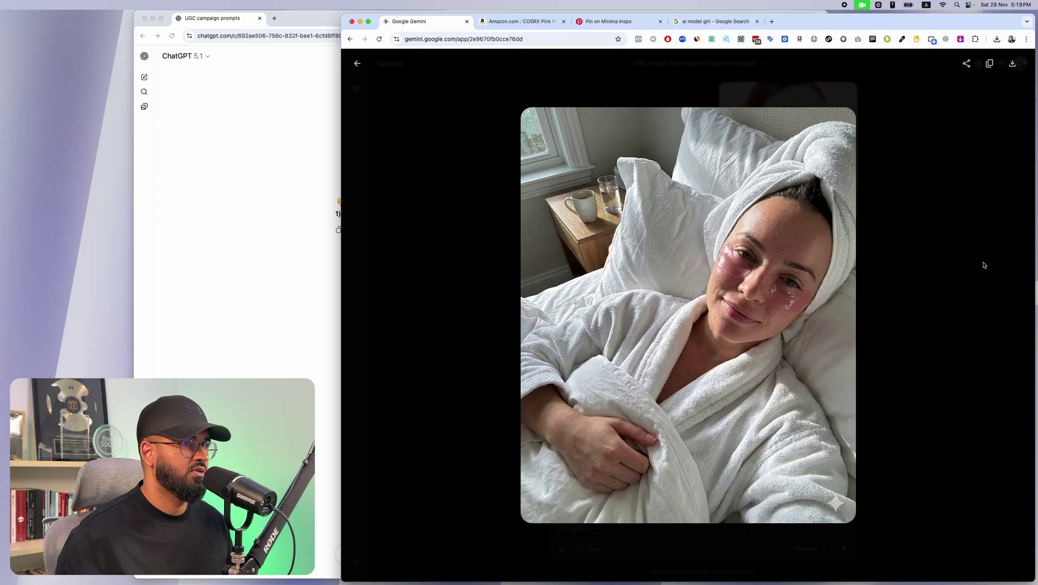
key(Escape)
click(283, 268)
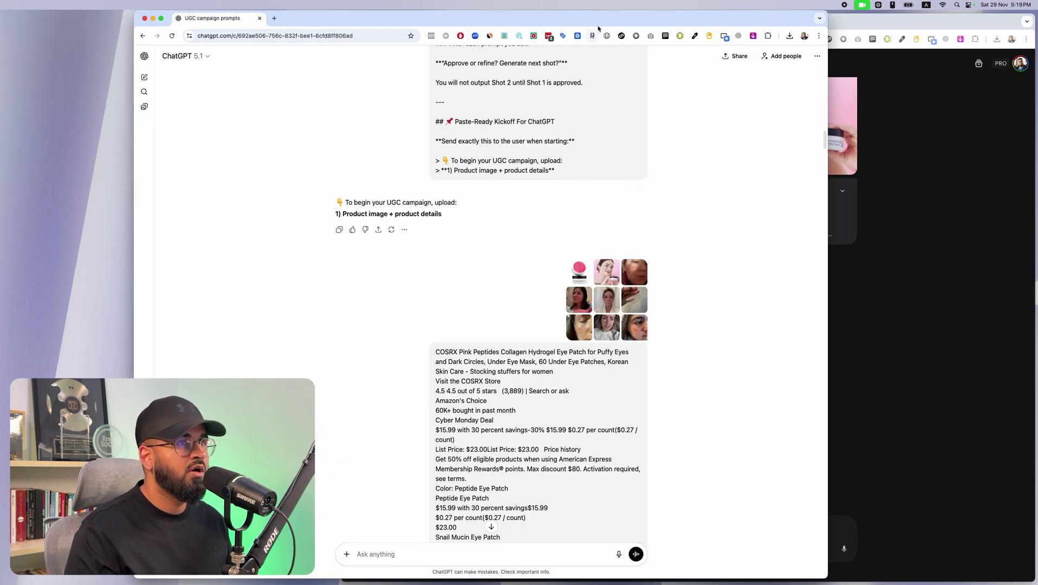
drag(600, 27, 711, 32)
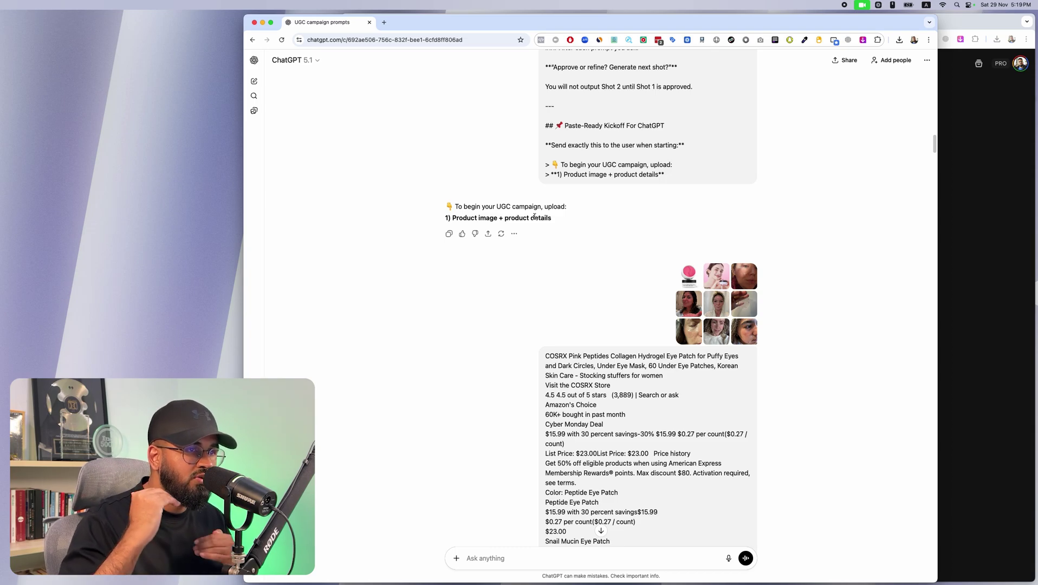
click(1008, 274)
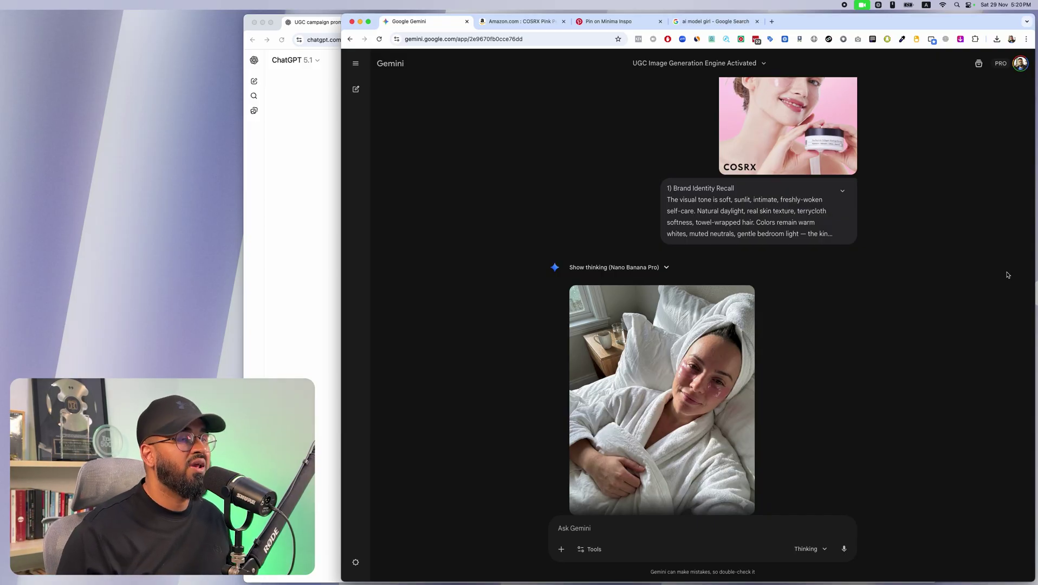
- Expand the Brand Identity Recall prompt and check the bedroom image at full size
click(834, 205)
scroll(801, 209, down, 8)
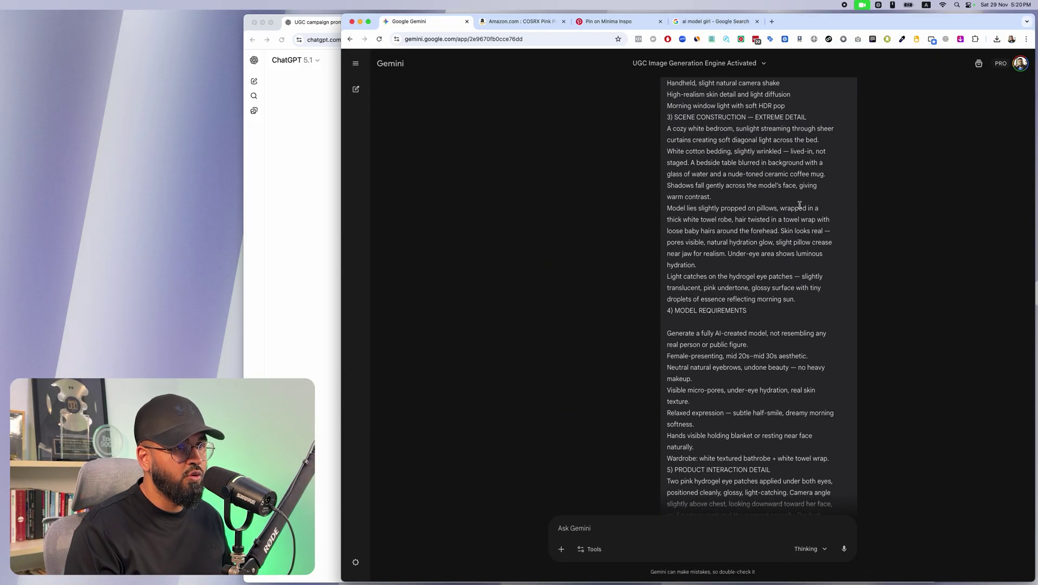
scroll(806, 210, up, 10)
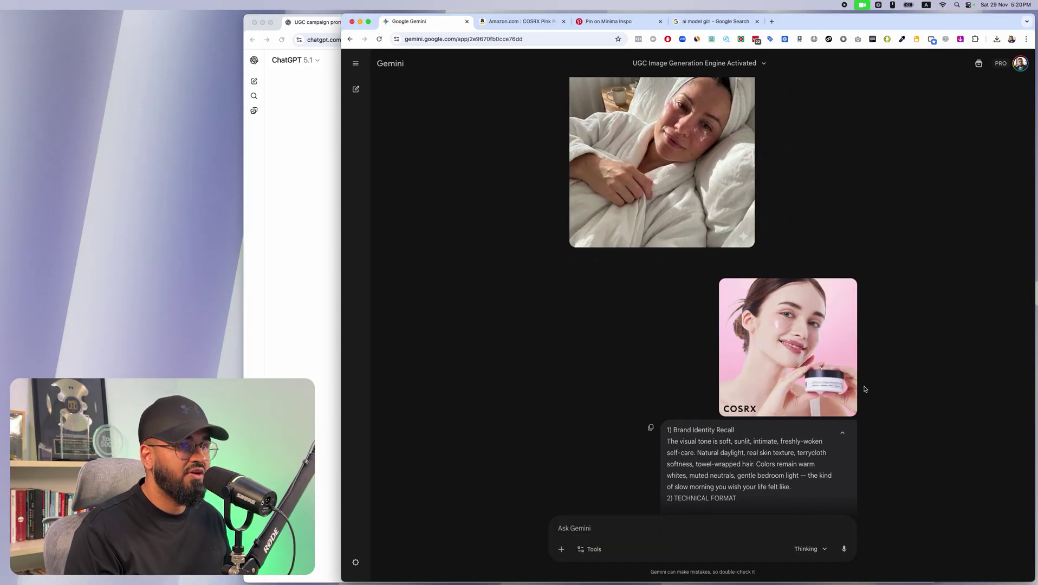
scroll(816, 357, down, 4)
scroll(816, 357, down, 10)
click(670, 401)
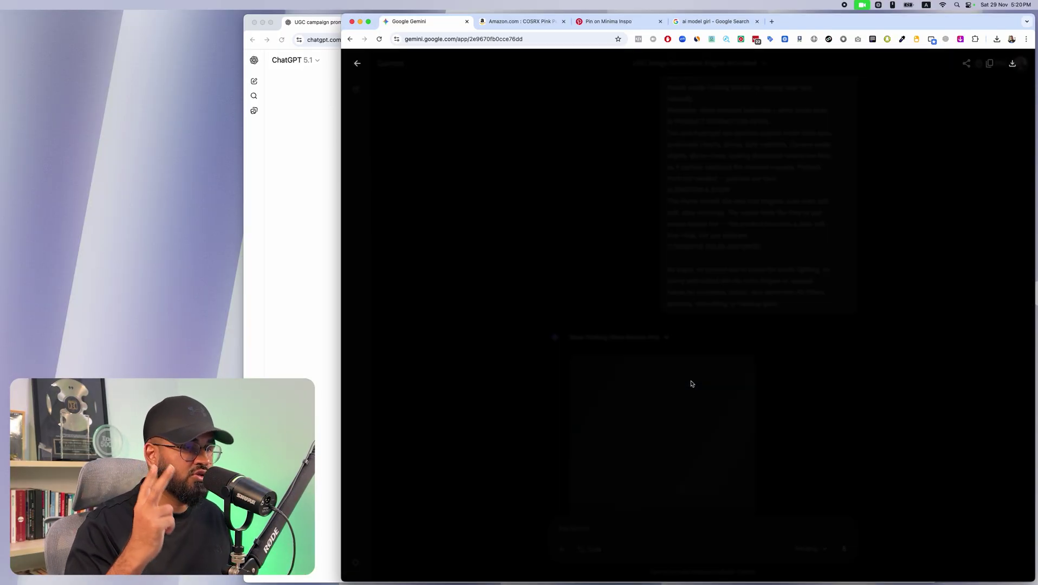
click(915, 286)
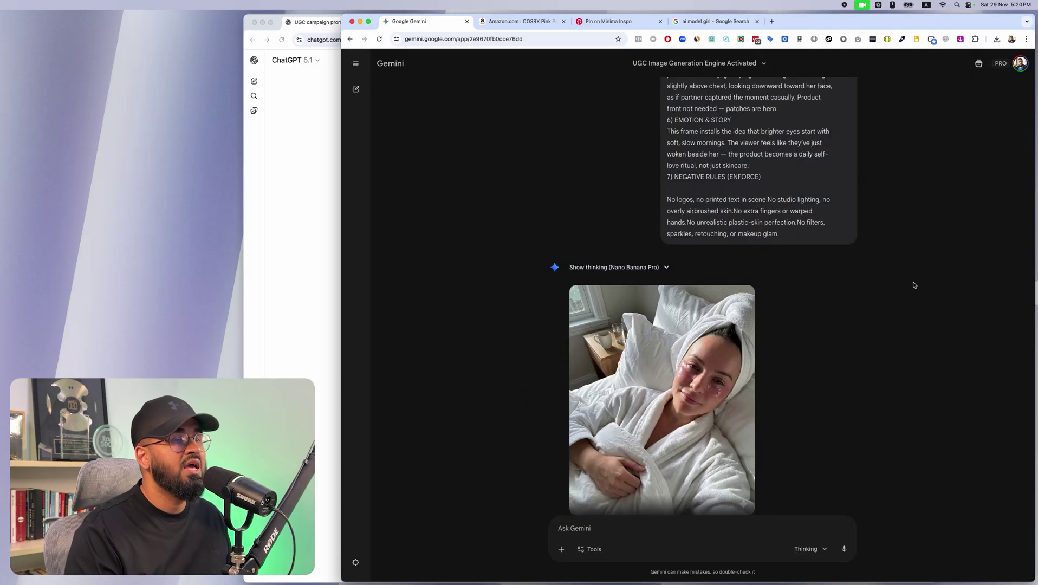
- Collapse the long prompt and bring the ChatGPT campaign chat to the front
scroll(865, 262, up, 10)
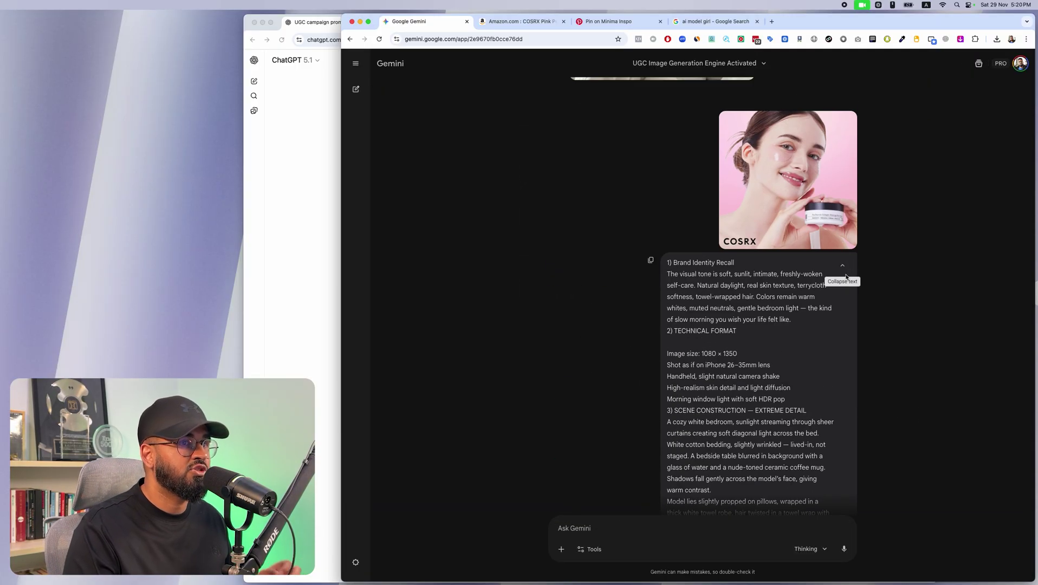
click(843, 265)
click(308, 297)
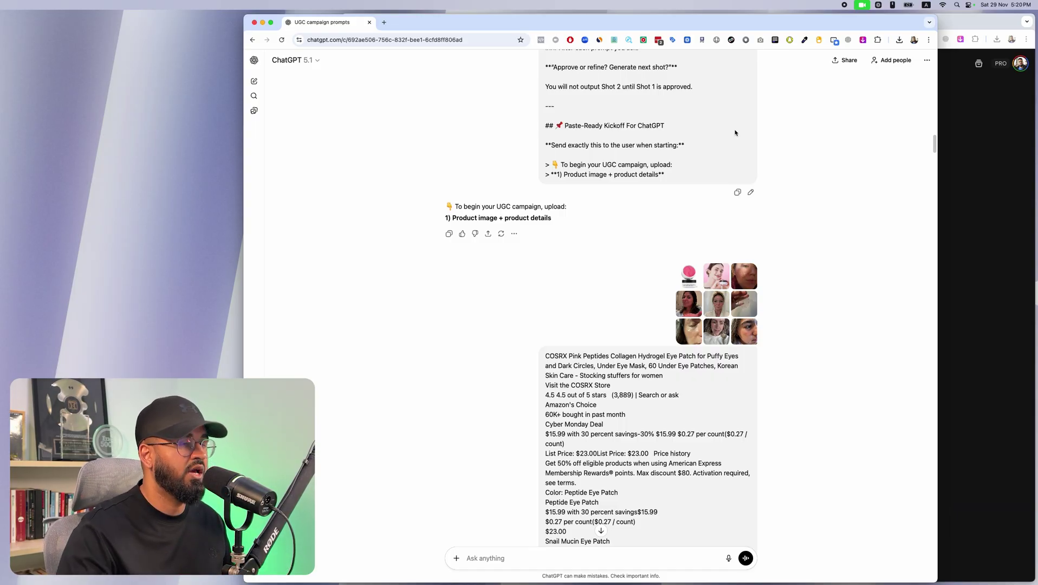
- Review the Step 2 reply and highlight part of the product details request
scroll(735, 133, down, 2)
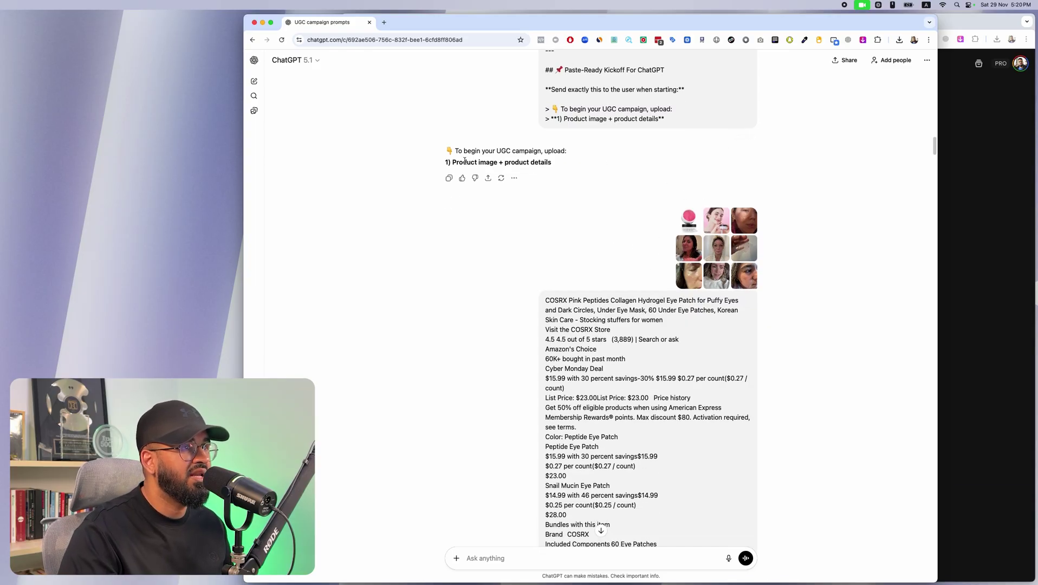
drag(443, 163, 537, 164)
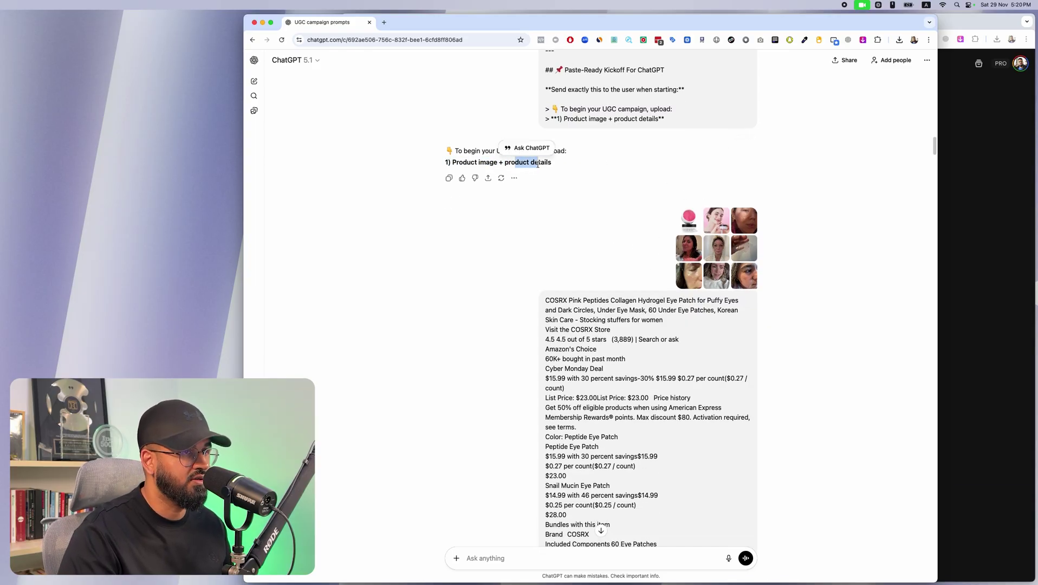
scroll(596, 190, down, 5)
scroll(612, 201, up, 6)
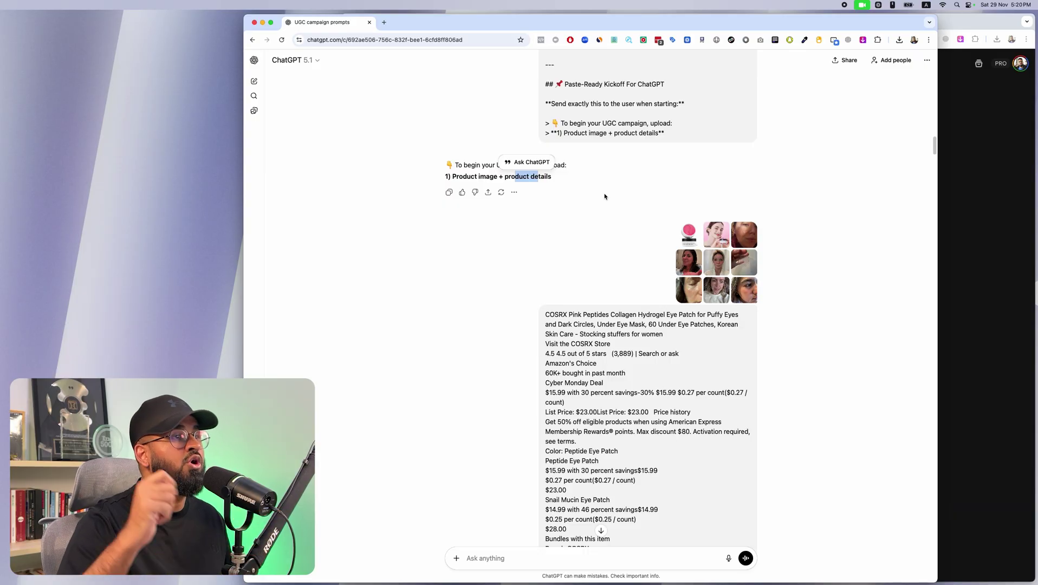
- Preview the product image and each Pinterest mood-board thumbnail one by one
click(695, 234)
click(839, 267)
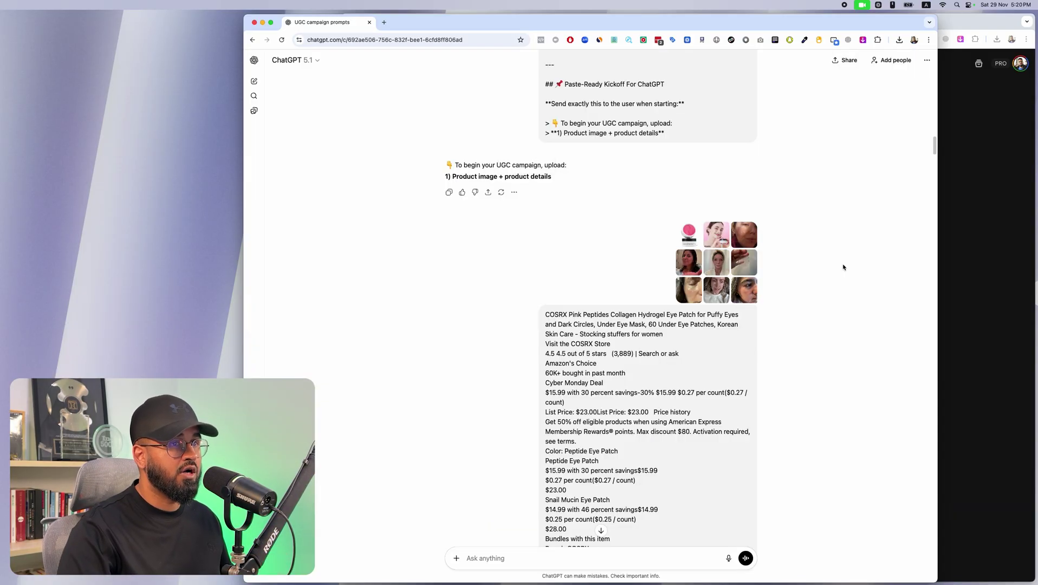
click(719, 240)
click(854, 242)
click(753, 238)
click(837, 240)
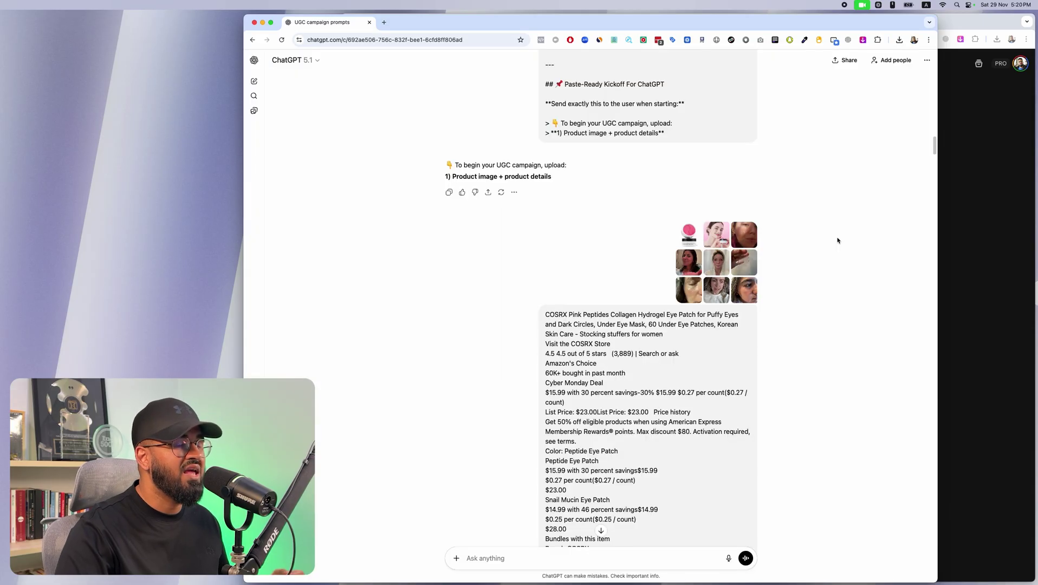
click(693, 263)
click(817, 257)
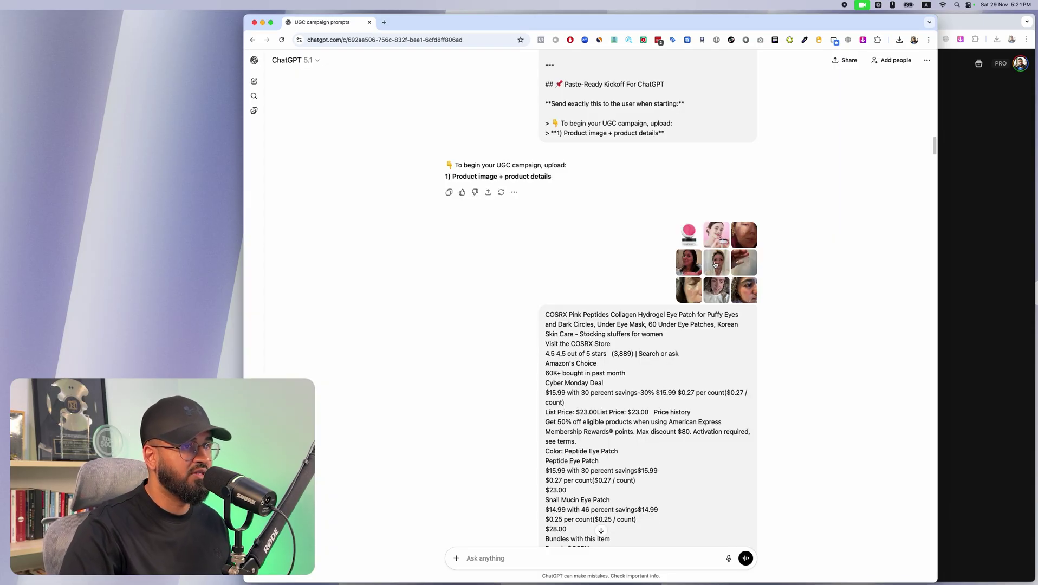
click(715, 265)
click(816, 260)
click(745, 261)
key(Escape)
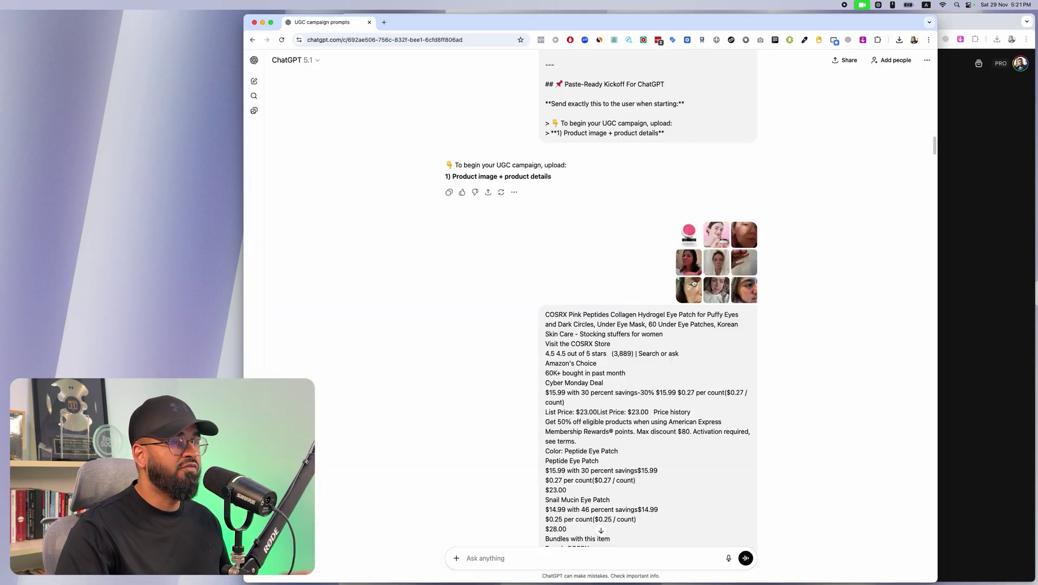
click(692, 282)
click(818, 265)
click(732, 293)
click(793, 290)
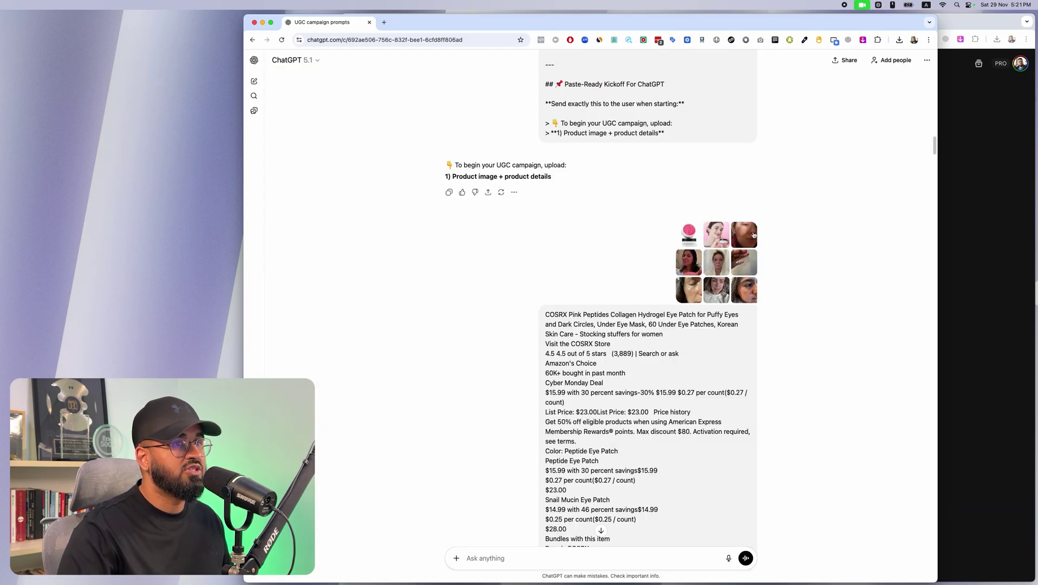
- Check the top-right thumbnail, then view Gemini's generated bedroom image at full size
click(753, 235)
click(764, 248)
key(super+grave)
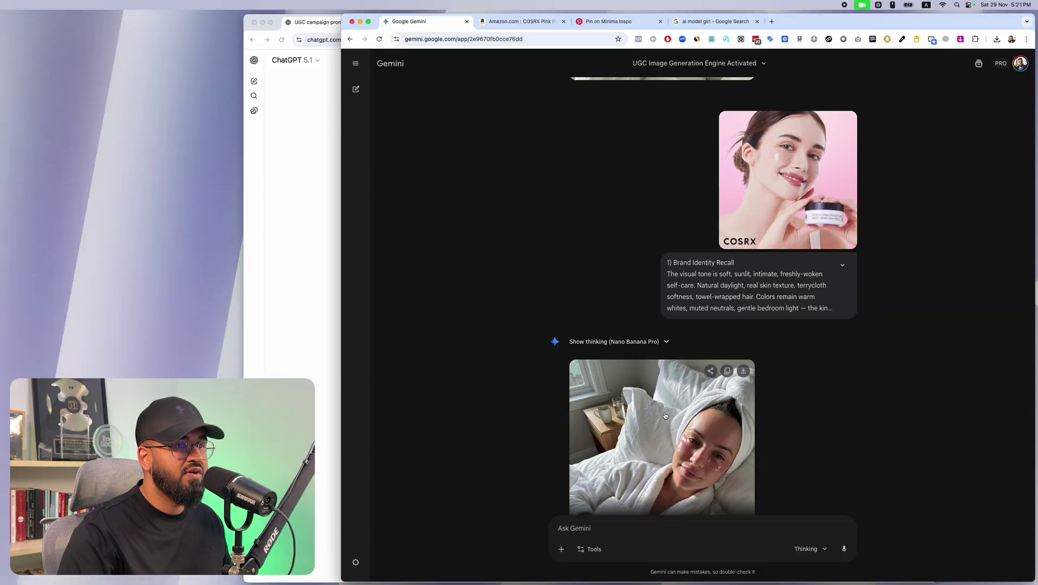
click(665, 415)
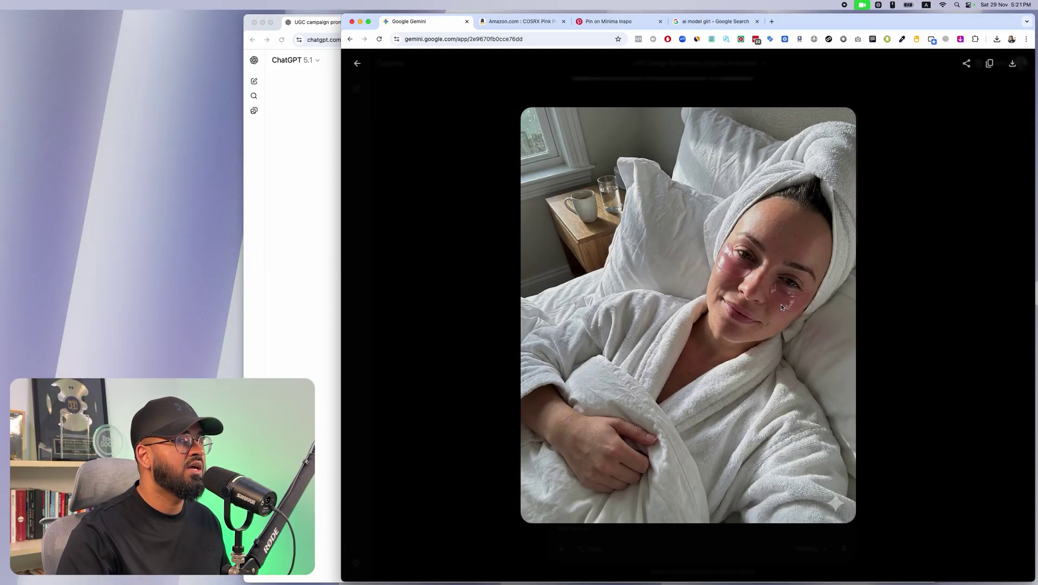
key(Escape)
- Highlight the Reference Style Lock step title in ChatGPT, then return to Gemini
click(305, 323)
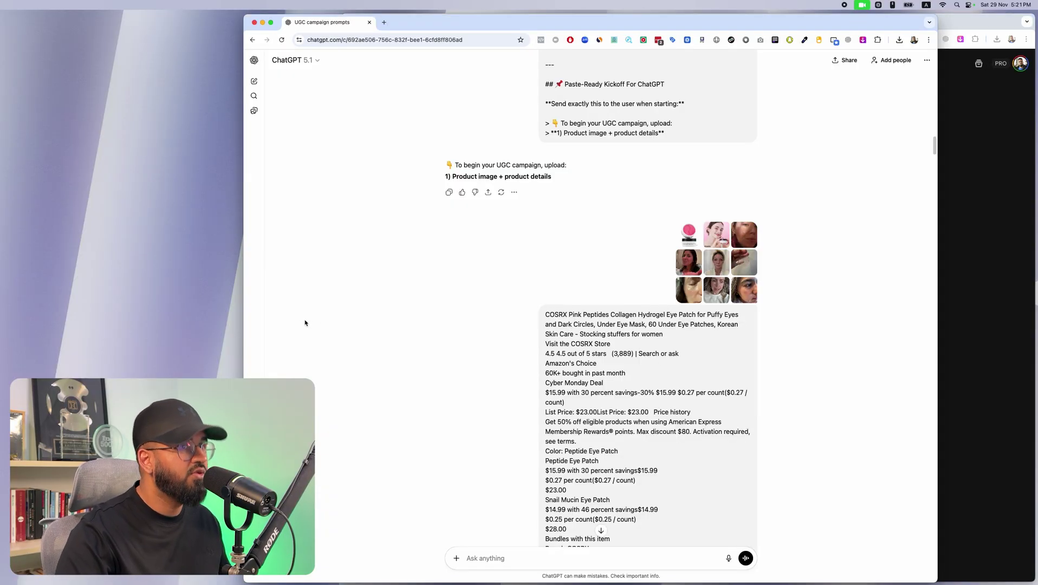
scroll(692, 269, down, 8)
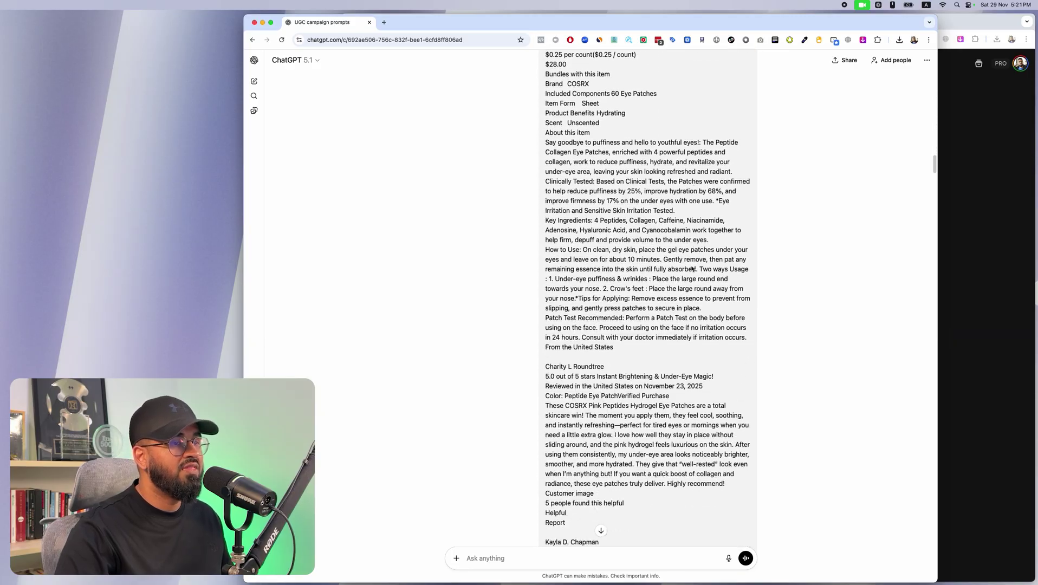
scroll(692, 269, down, 20)
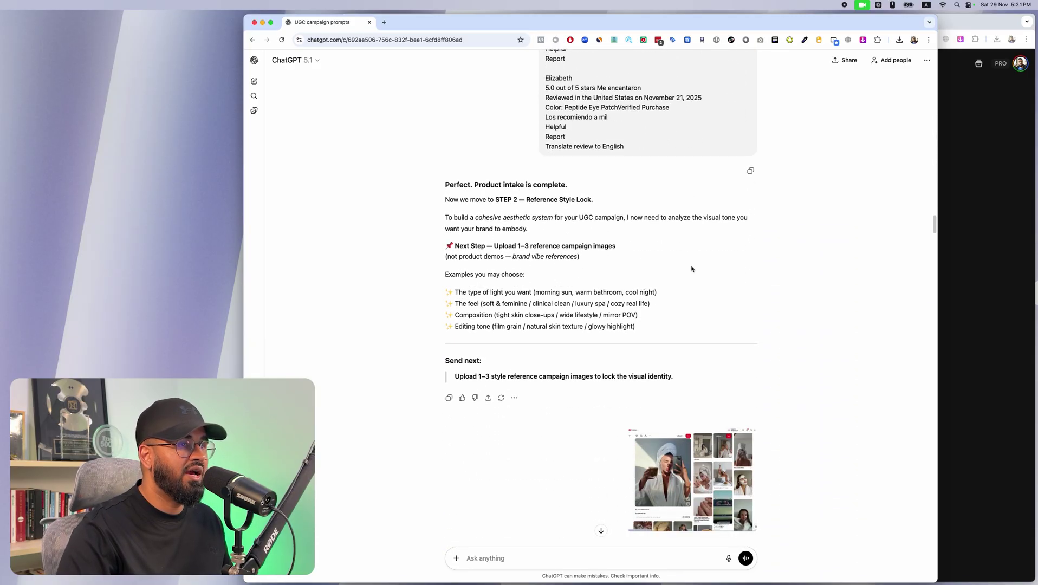
drag(499, 200, 601, 200)
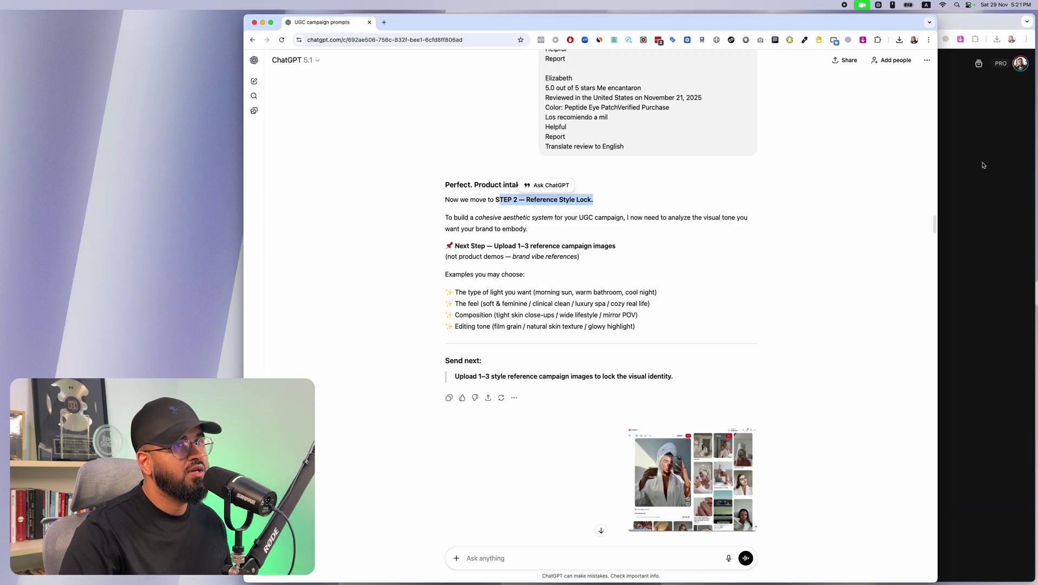
click(987, 181)
- View Gemini's bedroom eye-patch photo full size, then switch to the 'Pin on Minima Inspo' tab
scroll(916, 278, down, 1)
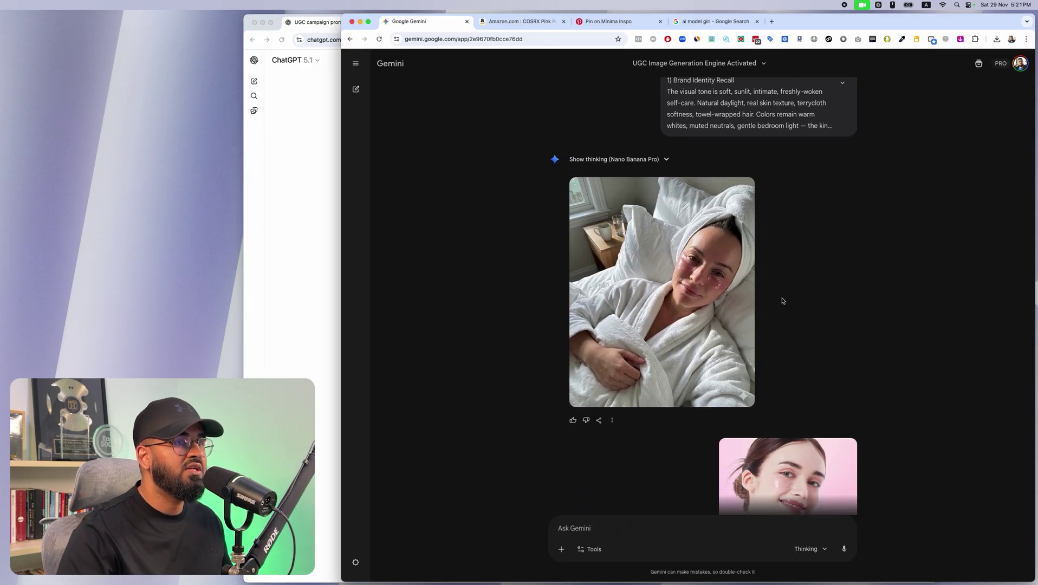
click(618, 336)
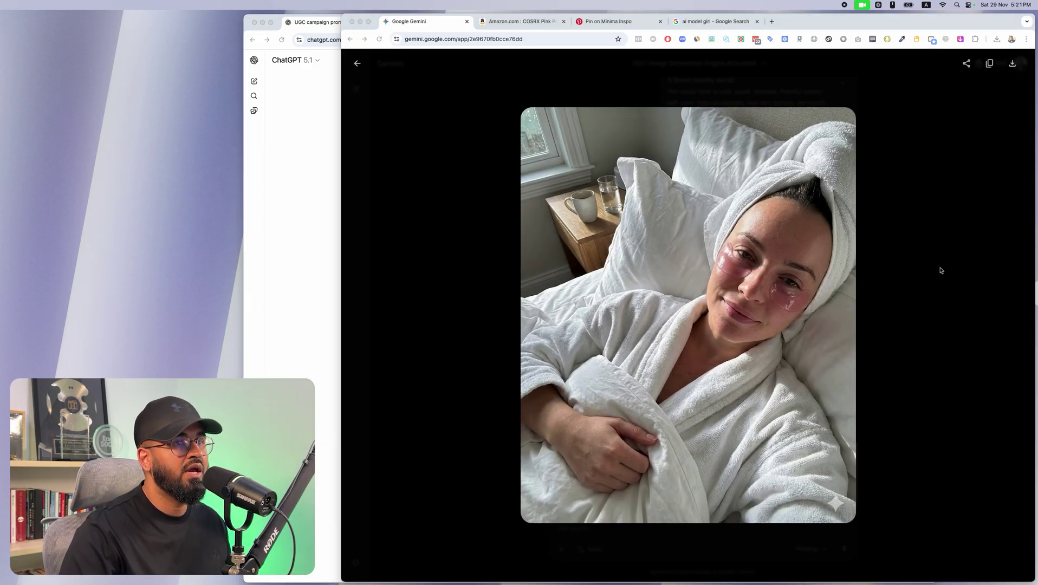
click(942, 269)
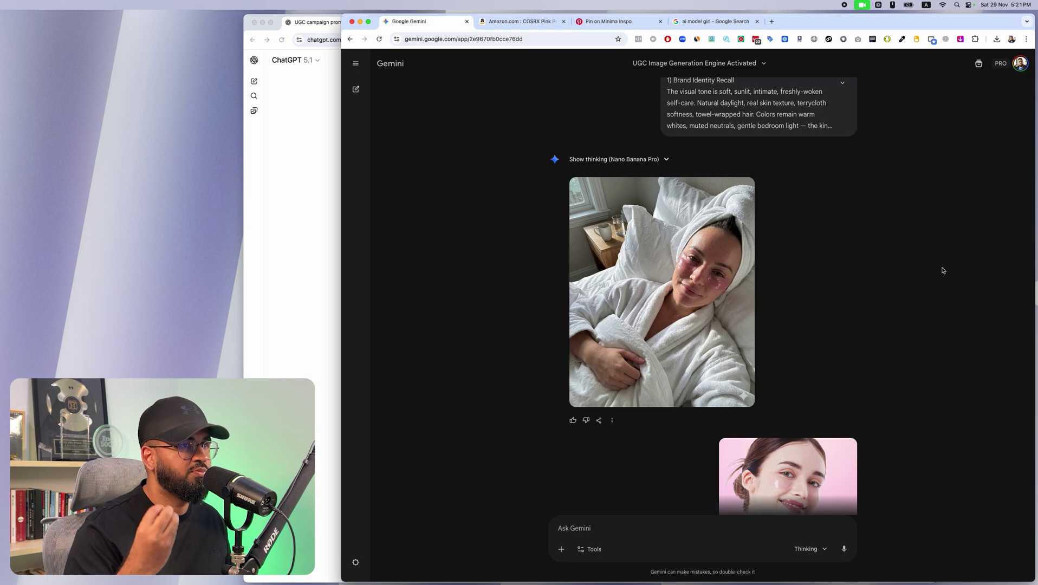
click(608, 22)
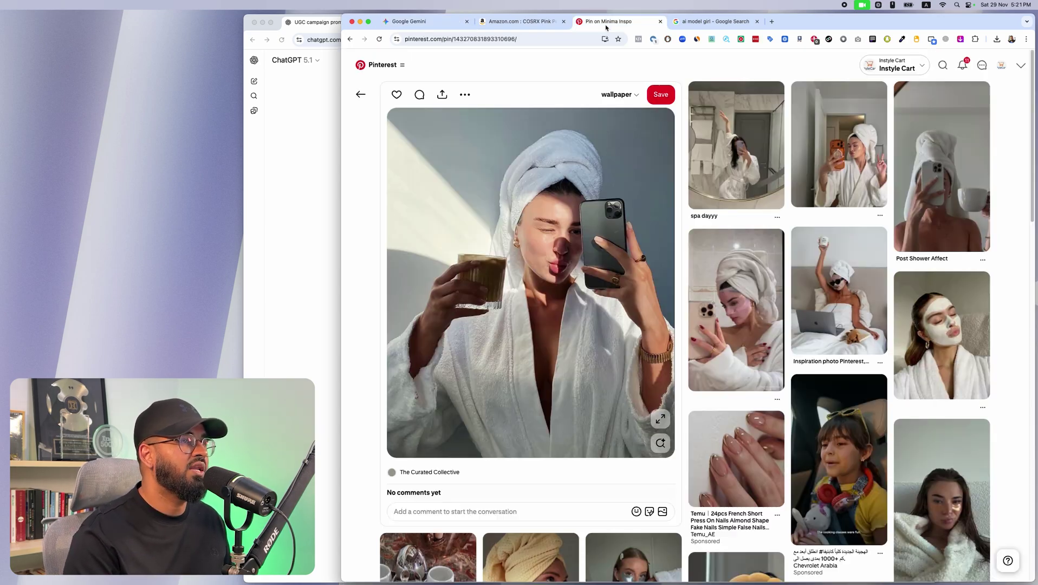
- Open a related pin of a robed woman wearing under-eye patches, then return to ChatGPT
click(943, 65)
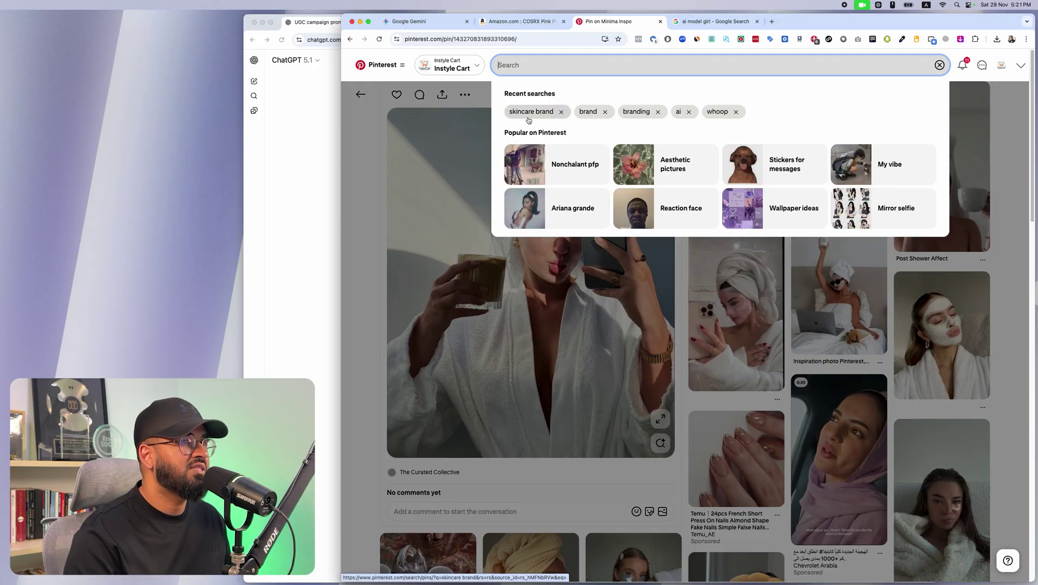
click(472, 106)
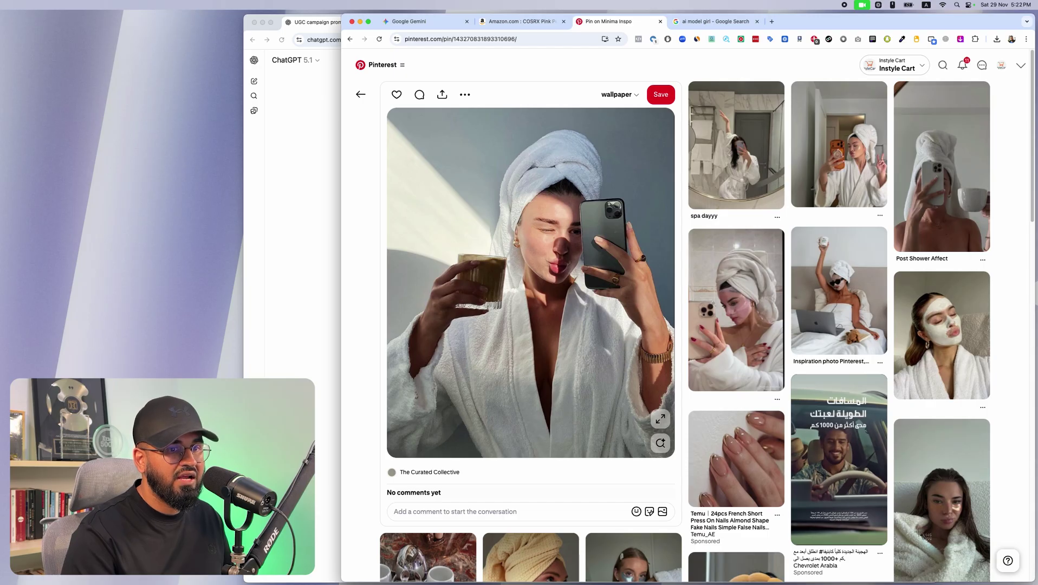
click(617, 232)
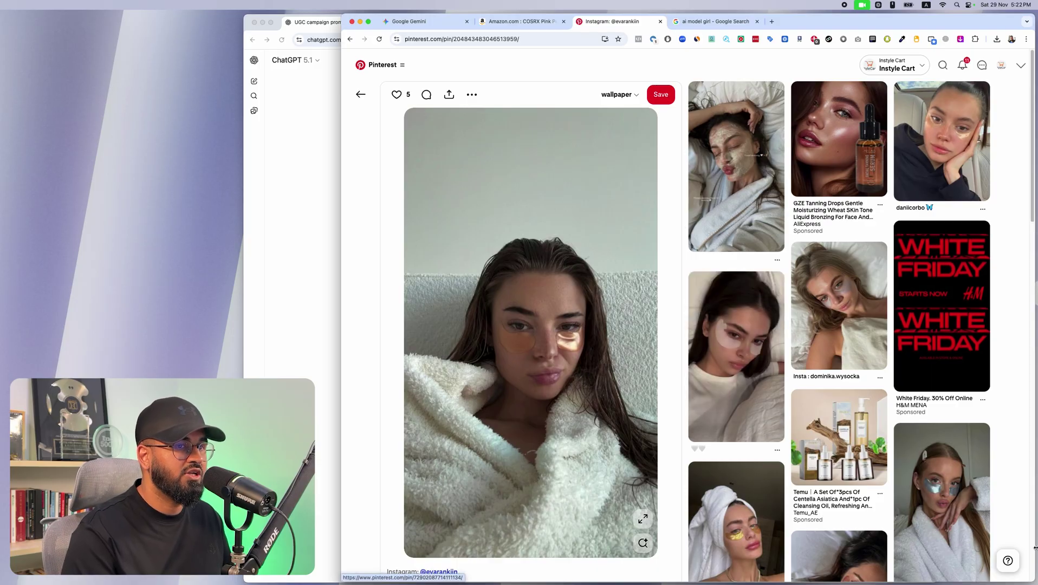
click(290, 157)
- Enlarge the uploaded Pinterest mood-board screenshot and close it again
scroll(662, 283, down, 5)
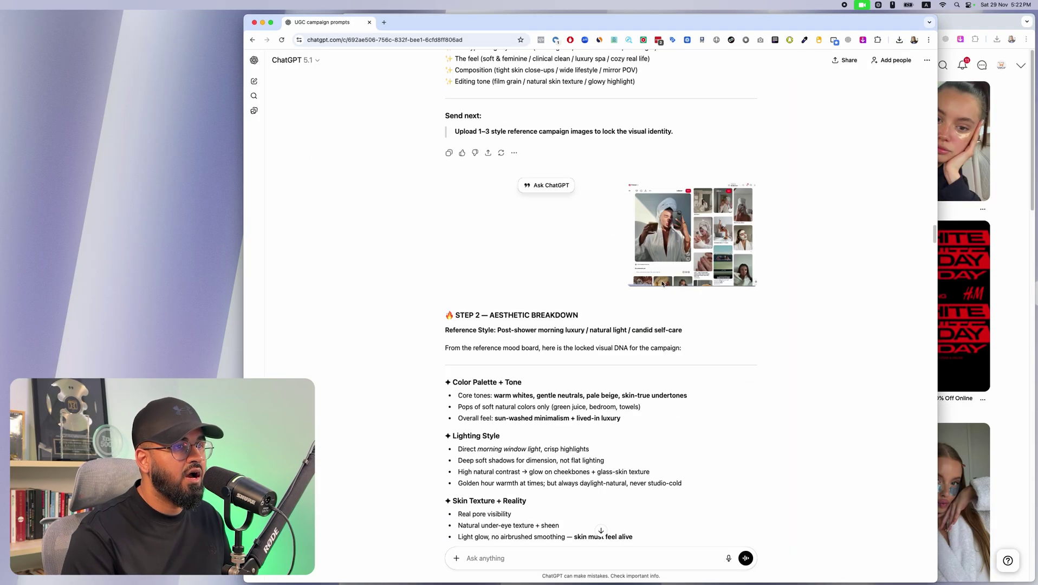
click(662, 283)
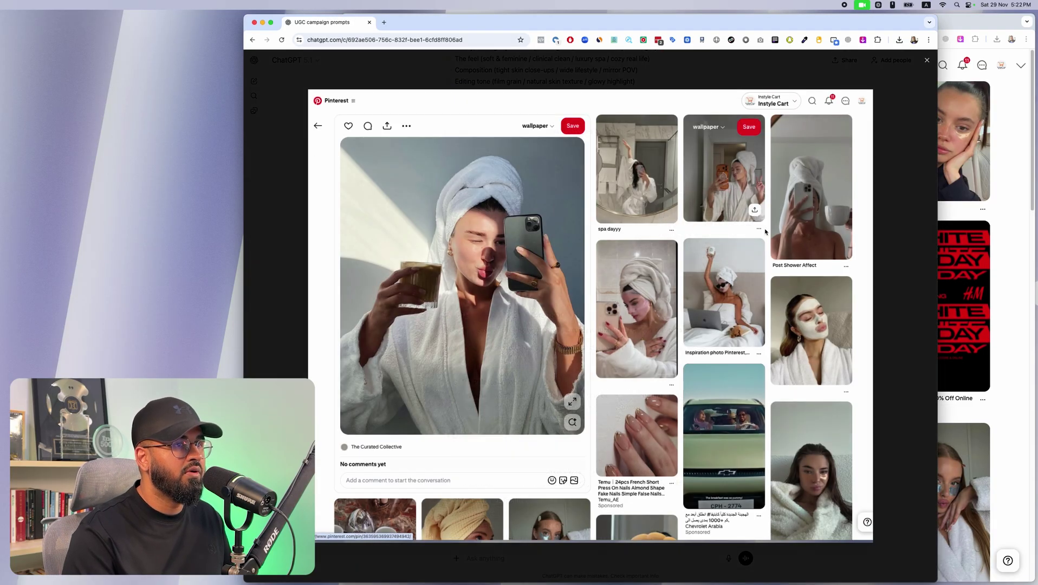
click(927, 60)
scroll(652, 283, up, 5)
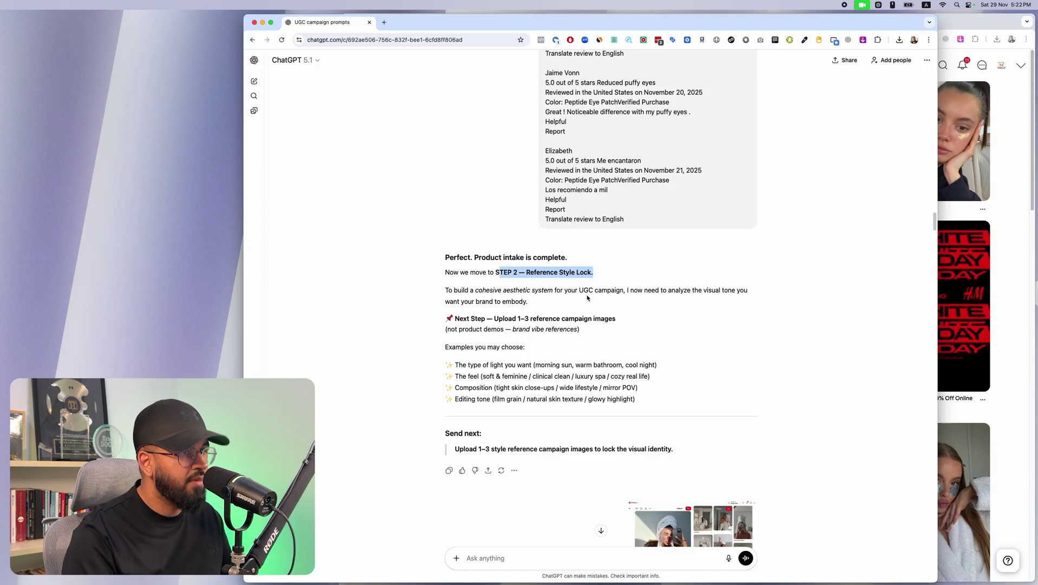
- Read through the Step 2 breakdown: palette, lighting, skin texture, angles, environment, tone, editing
scroll(590, 293, down, 8)
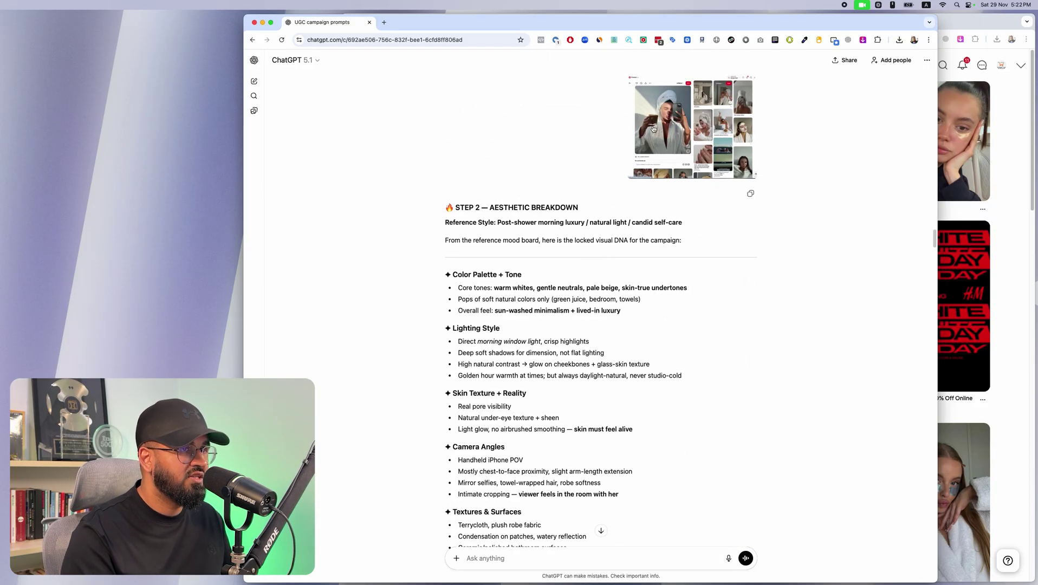
scroll(654, 128, down, 1)
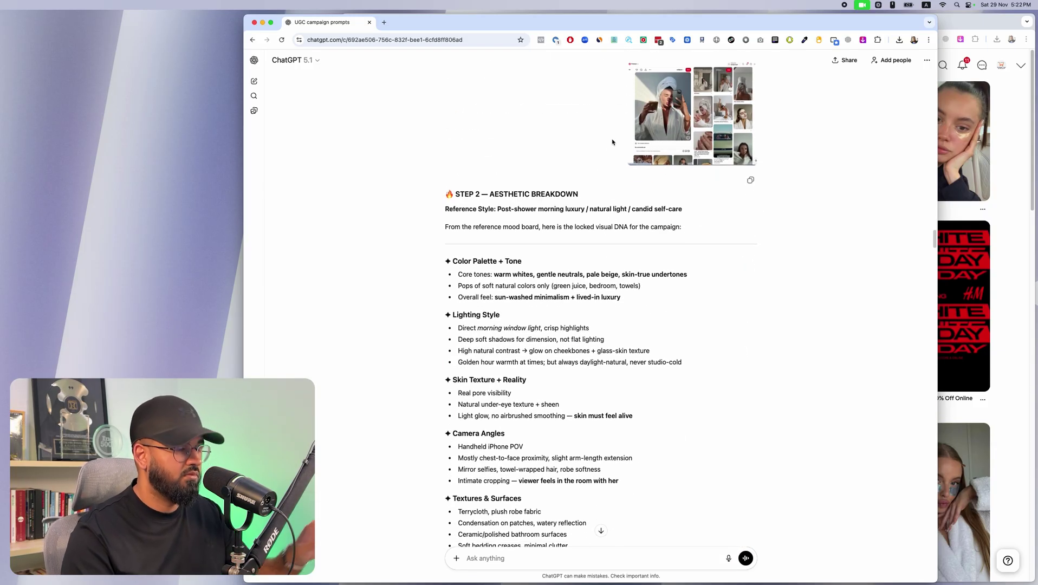
scroll(591, 167, down, 5)
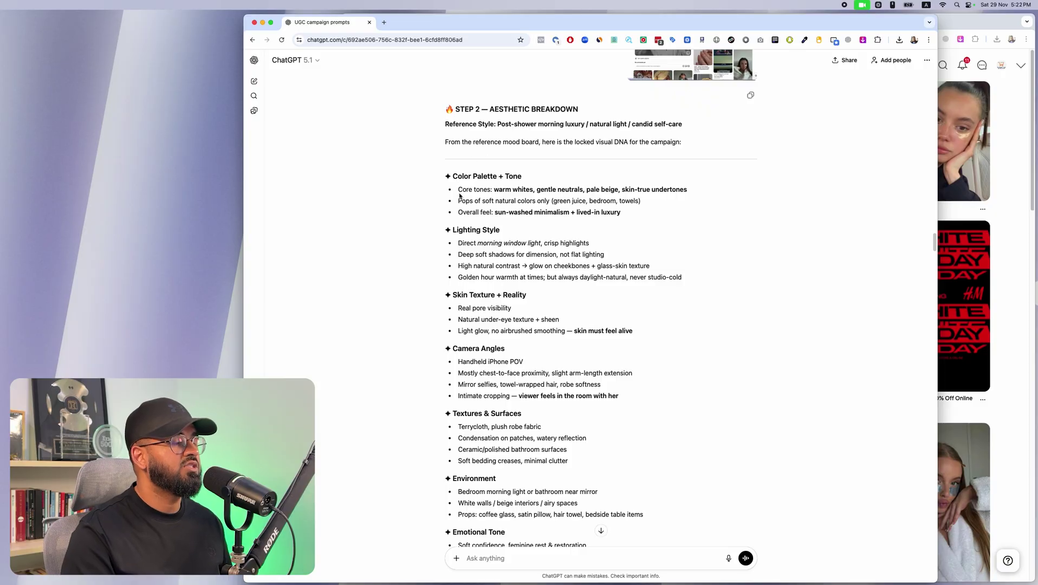
scroll(487, 227, down, 10)
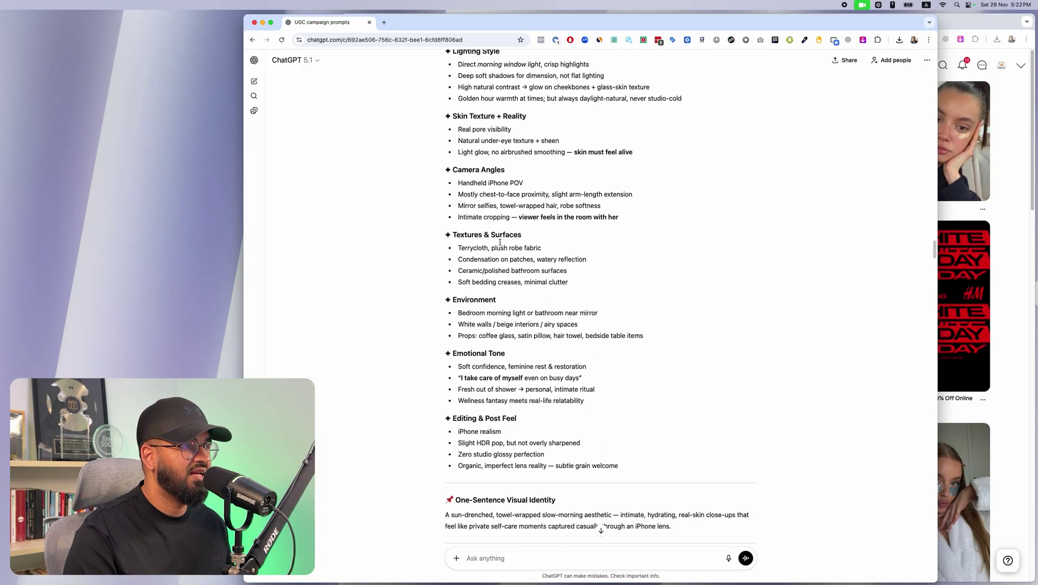
scroll(499, 242, down, 2)
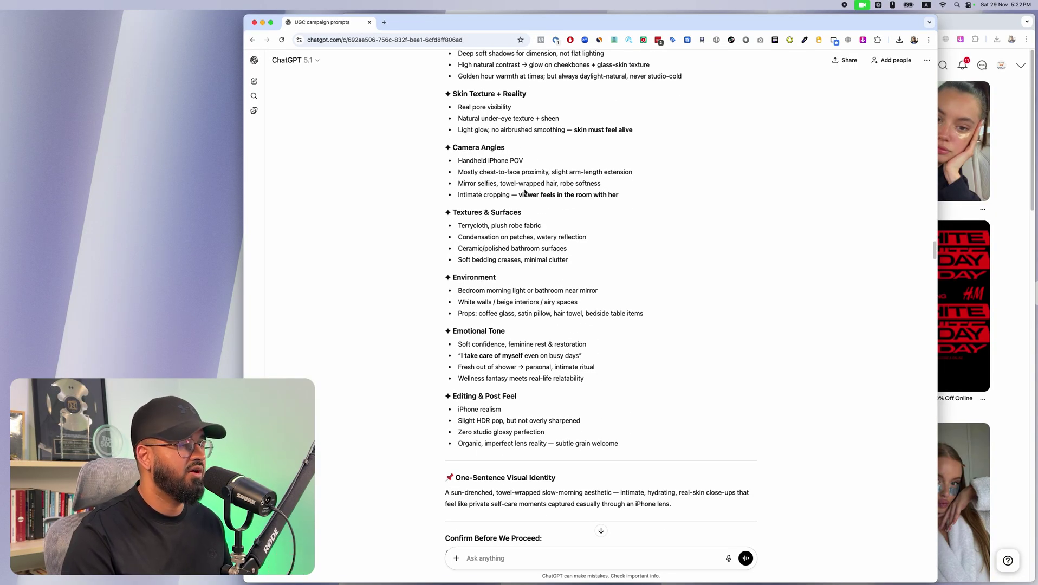
scroll(545, 272, down, 7)
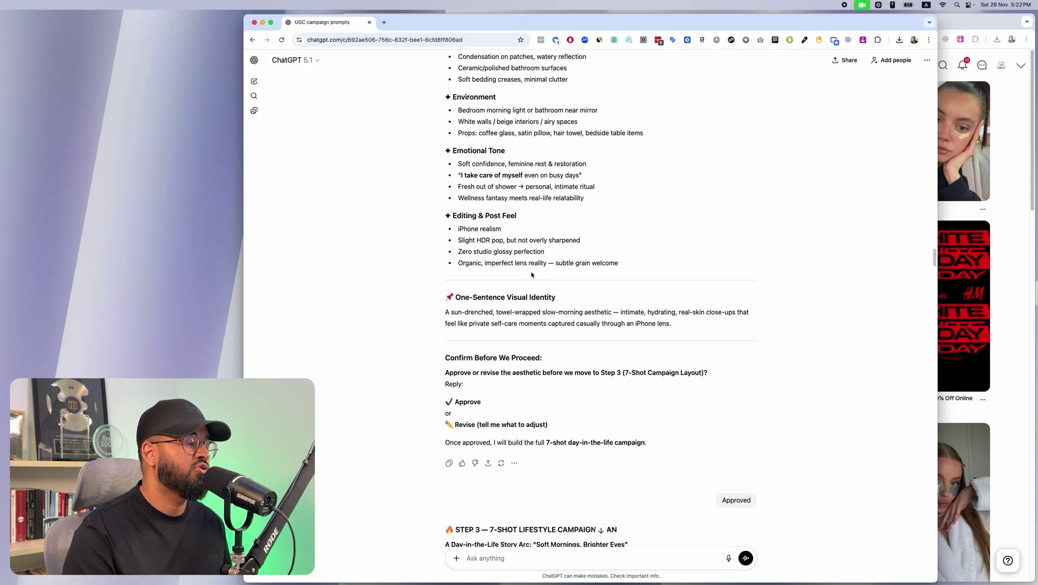
scroll(531, 274, up, 12)
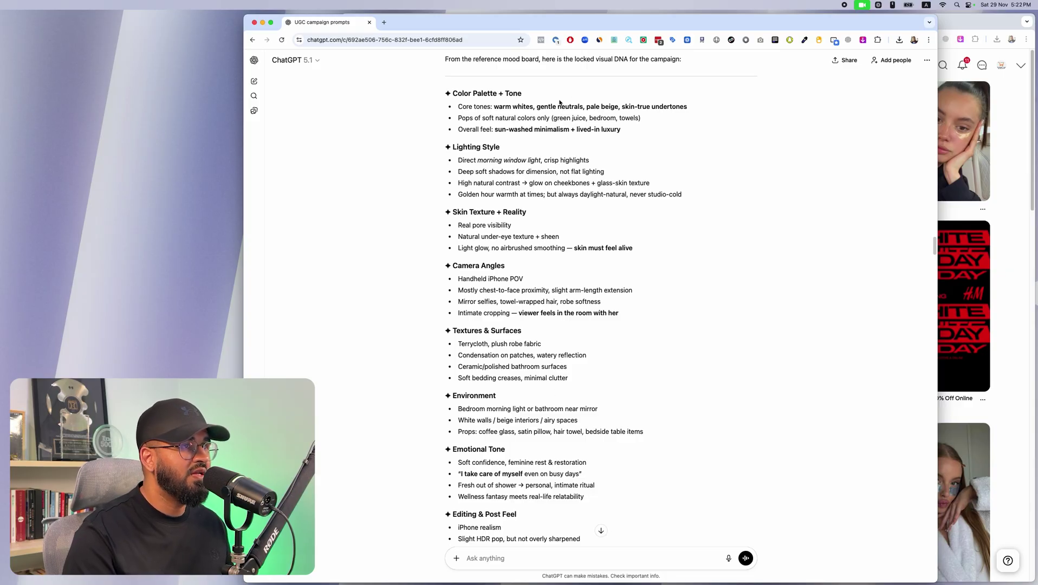
- Check the Pinterest robe pin and Gemini's bedroom selfie at full size, then return to ChatGPT
click(969, 237)
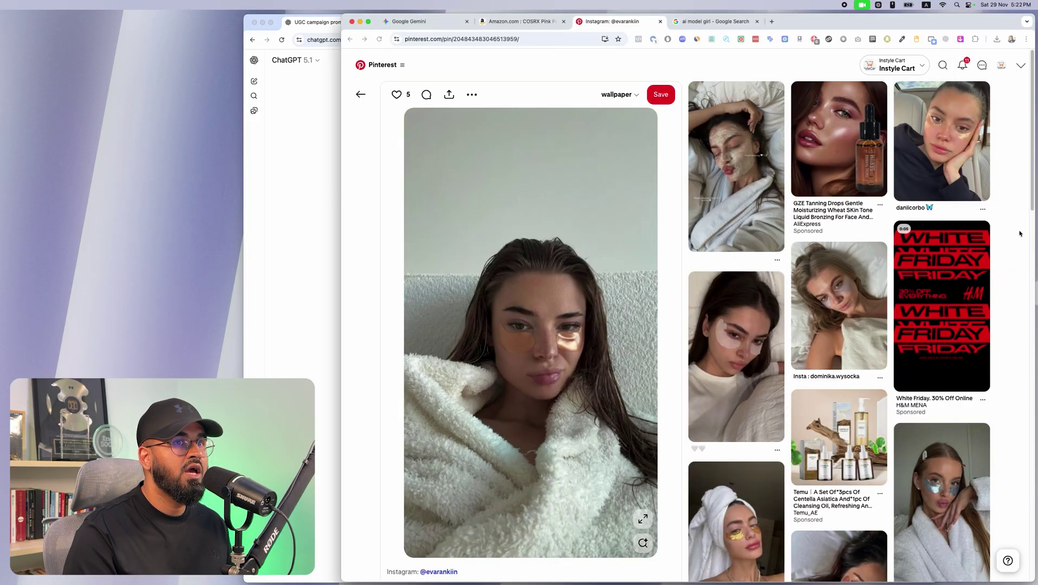
click(422, 21)
click(677, 298)
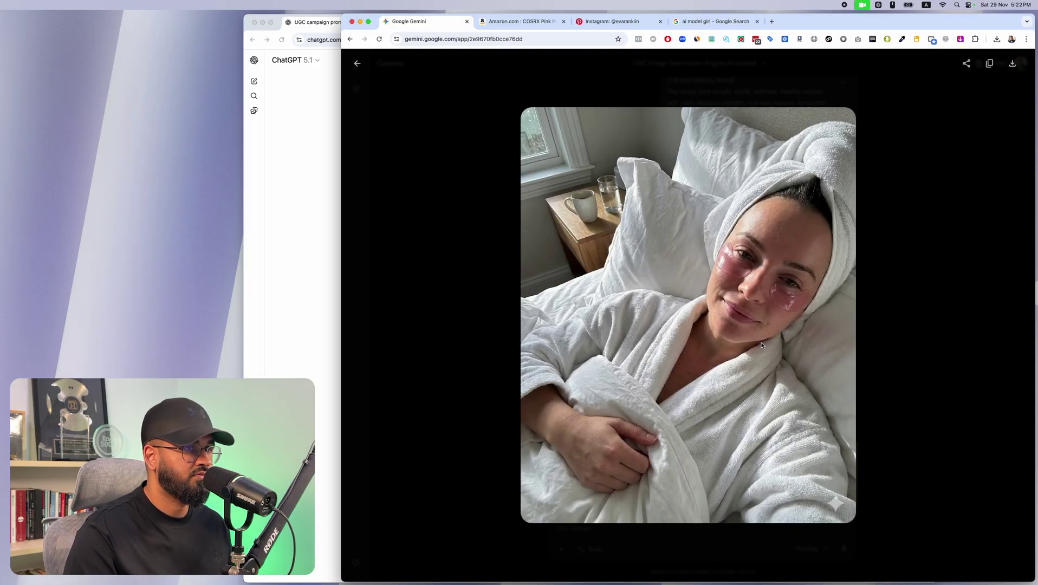
click(894, 312)
click(311, 294)
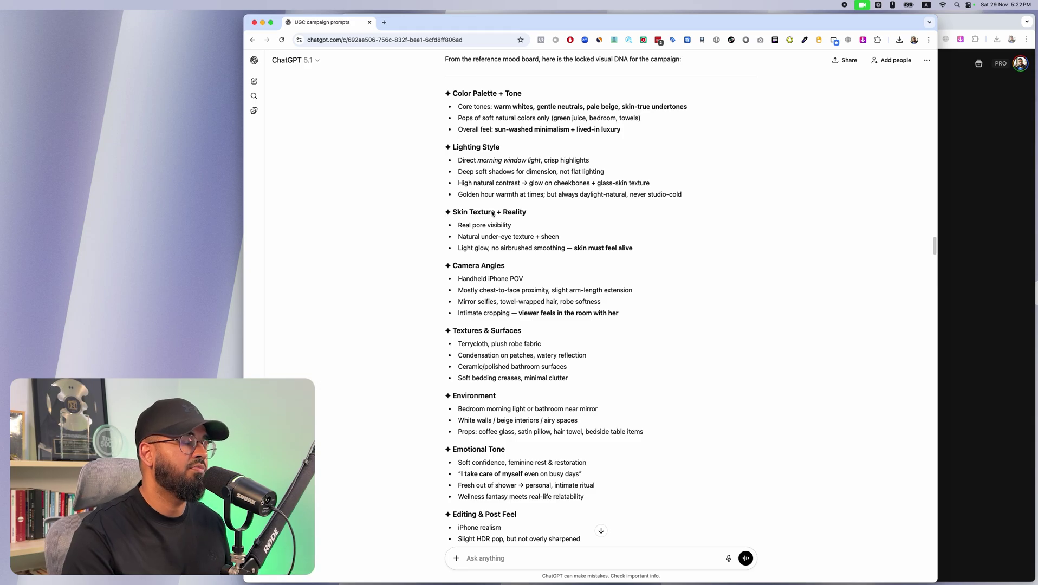
scroll(569, 228, down, 5)
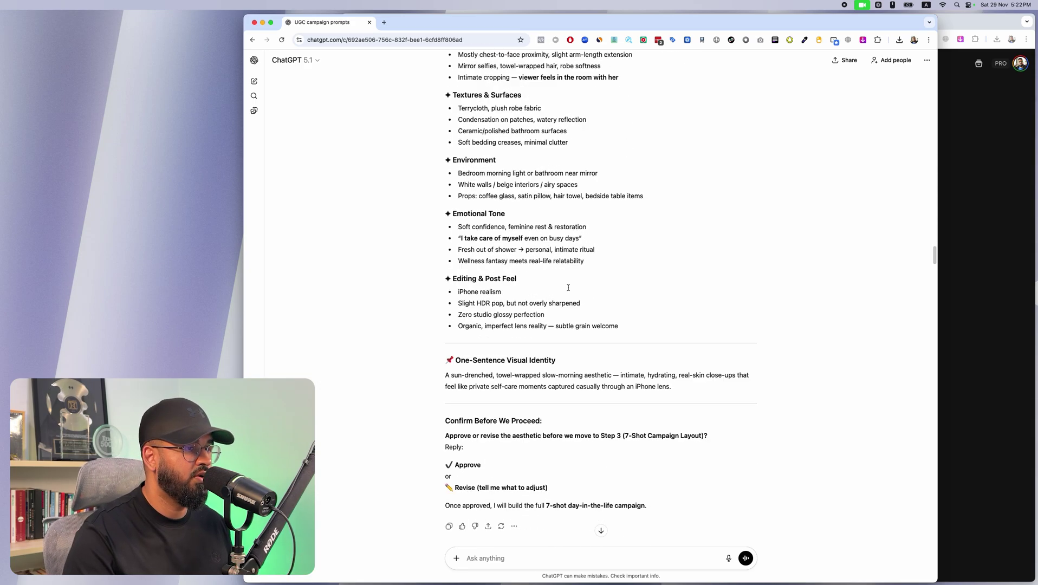
scroll(569, 290, down, 2)
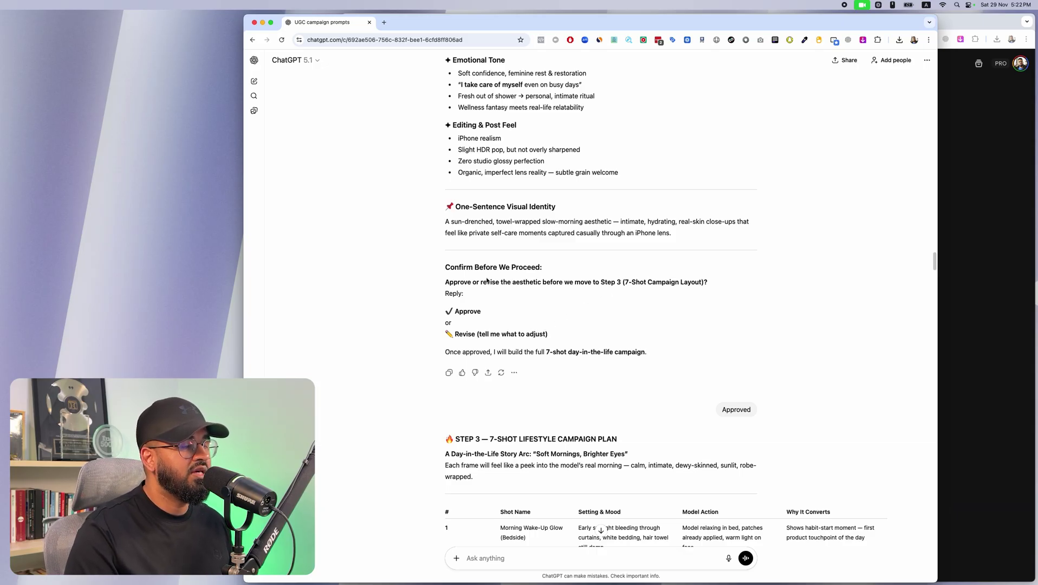
scroll(504, 280, down, 1)
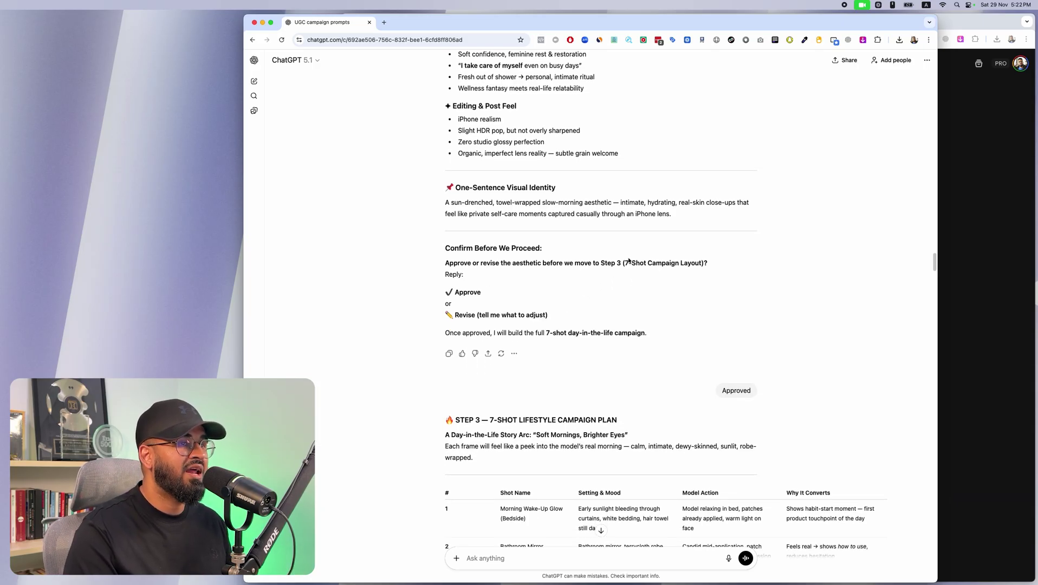
scroll(669, 312, down, 5)
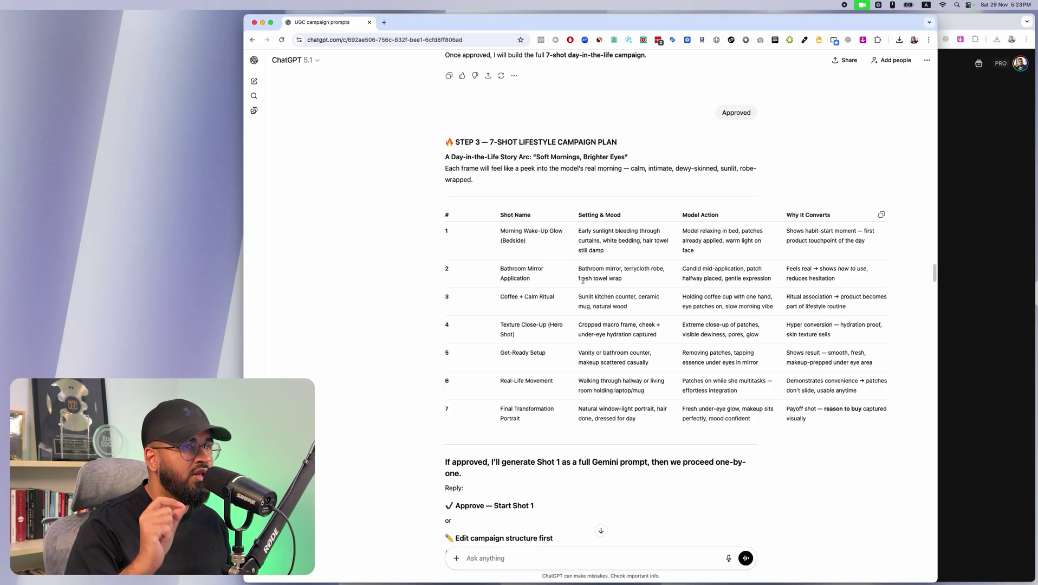
scroll(583, 281, up, 6)
scroll(579, 293, up, 20)
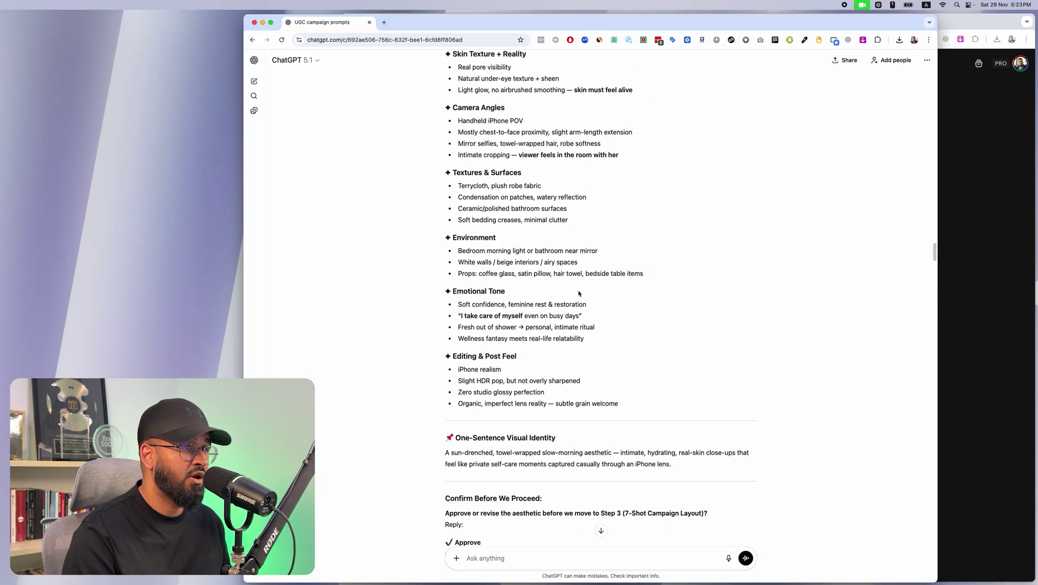
scroll(708, 255, up, 20)
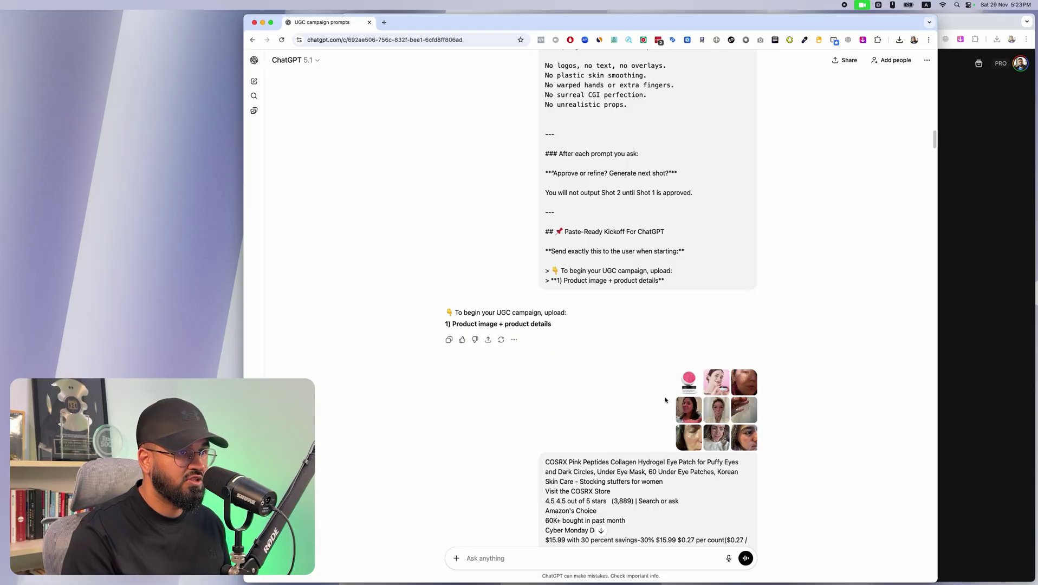
scroll(665, 400, down, 20)
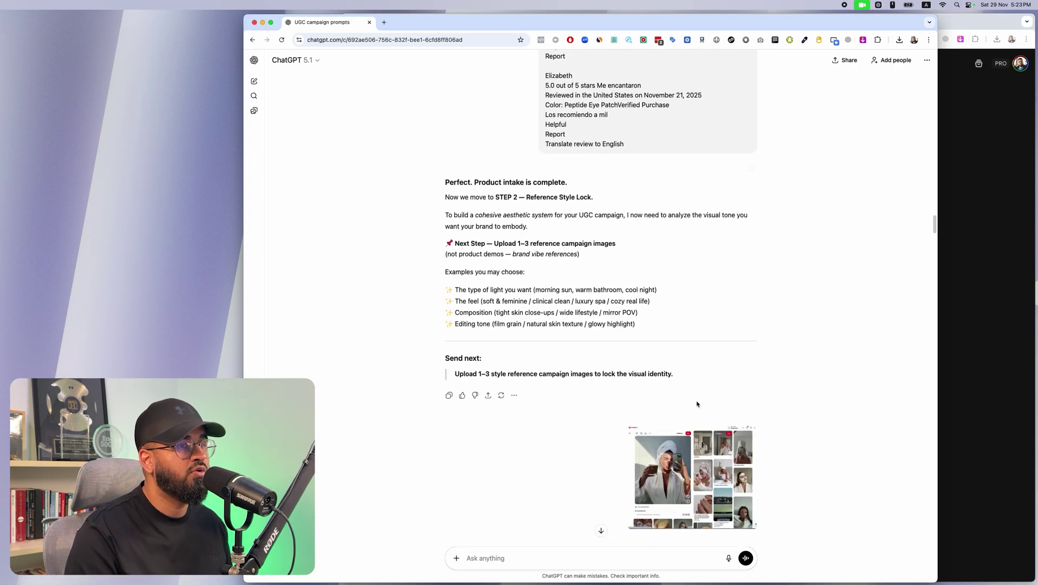
scroll(696, 404, down, 5)
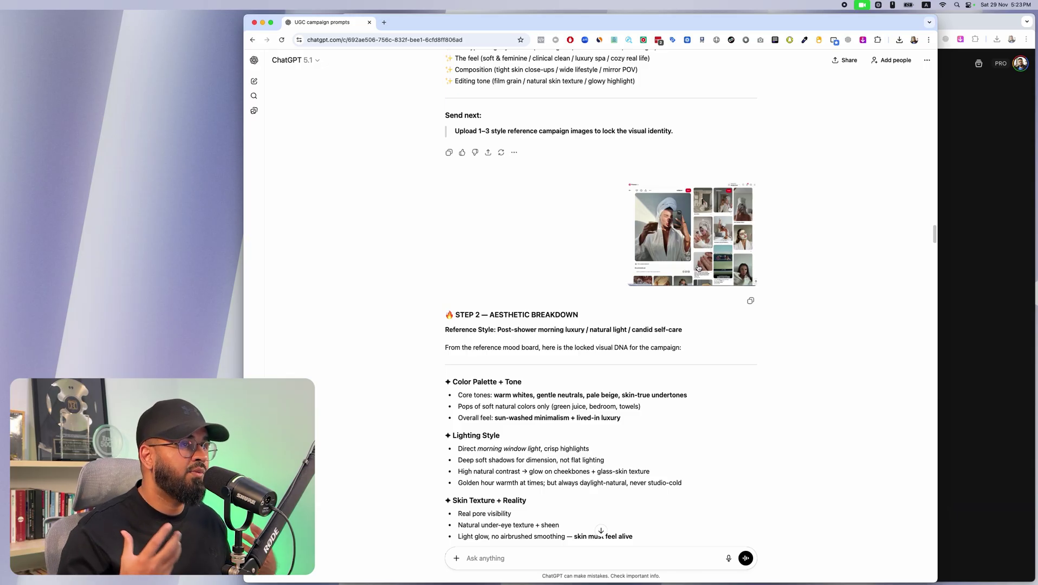
scroll(700, 277, down, 7)
scroll(703, 297, down, 10)
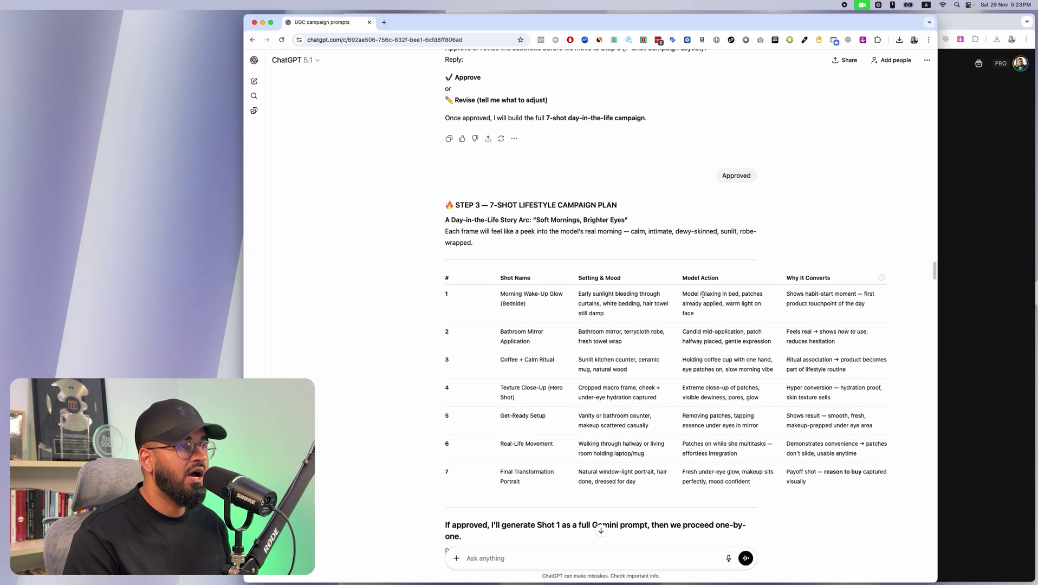
drag(447, 203, 712, 412)
click(817, 244)
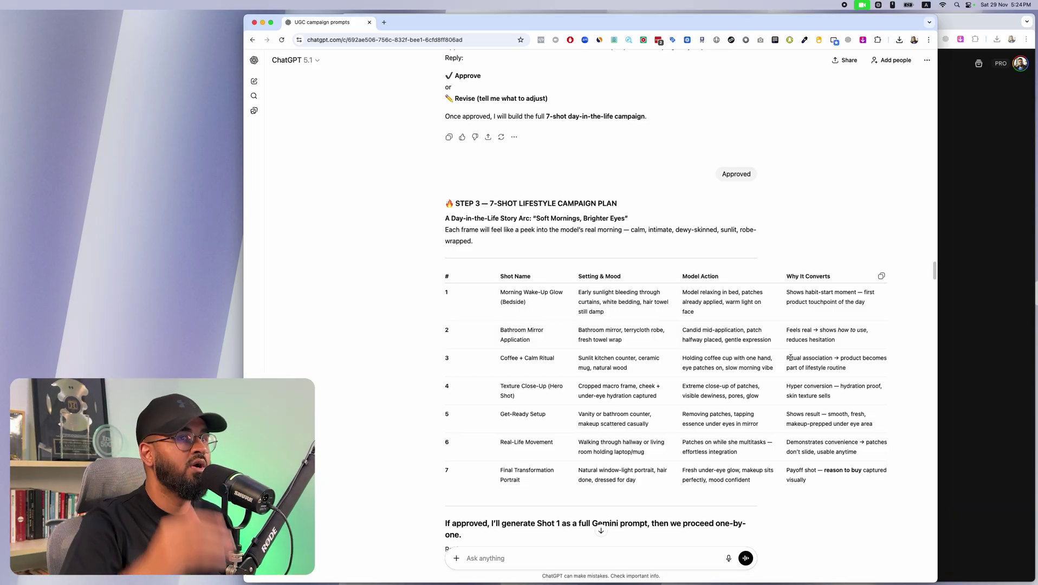
click(955, 399)
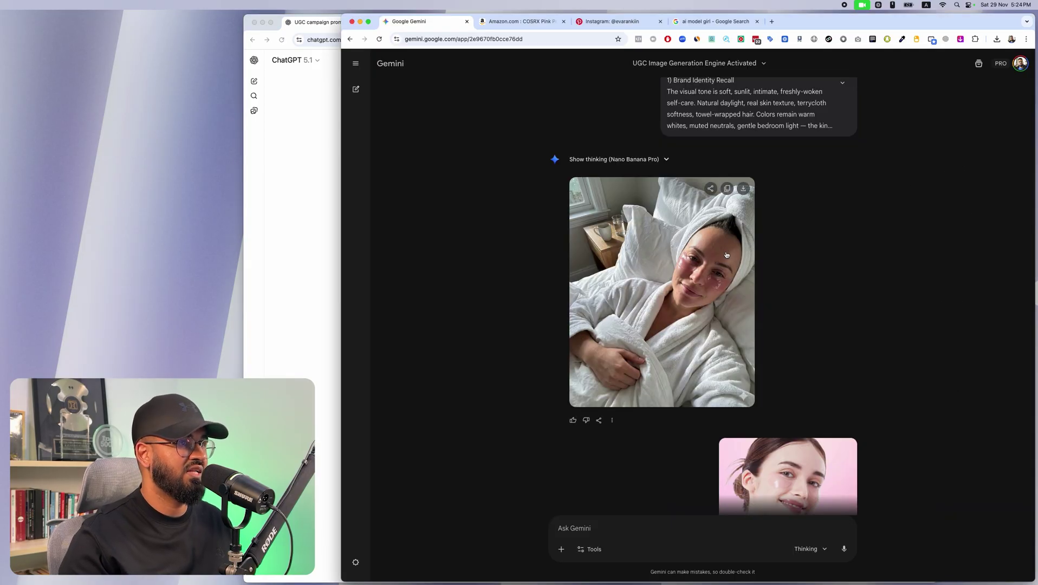
click(278, 248)
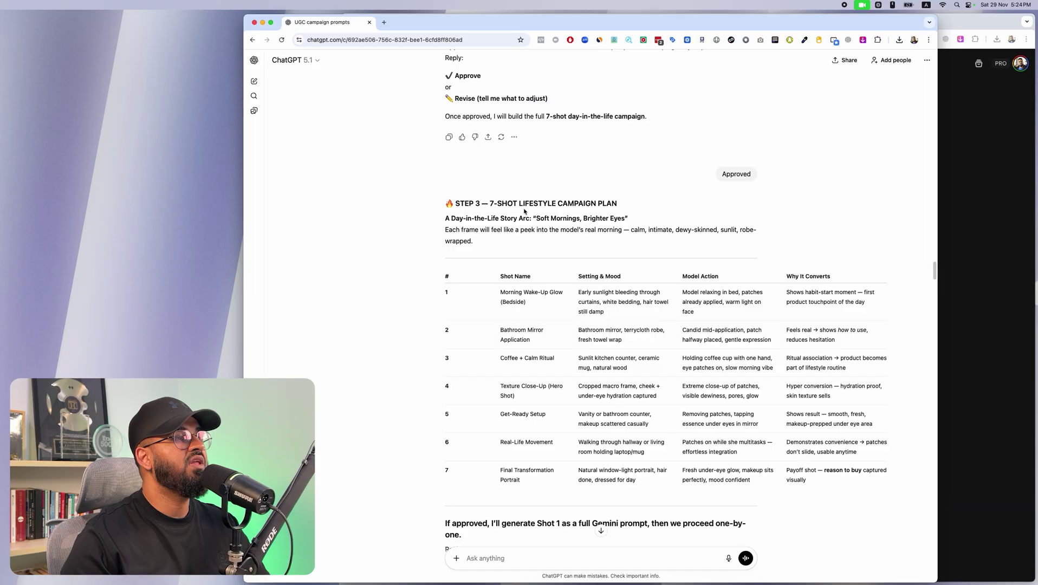
scroll(596, 232, down, 10)
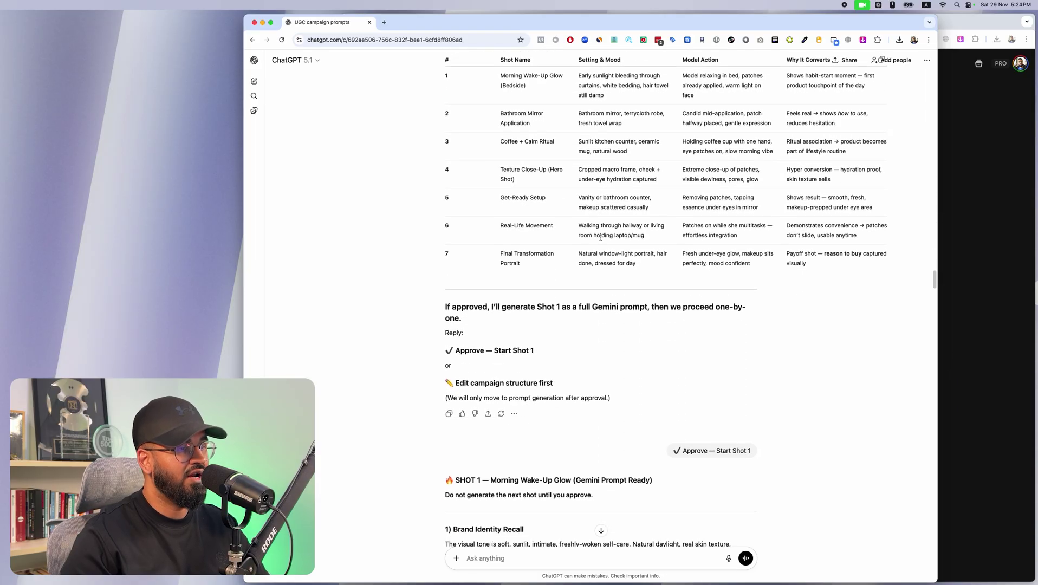
scroll(601, 240, up, 7)
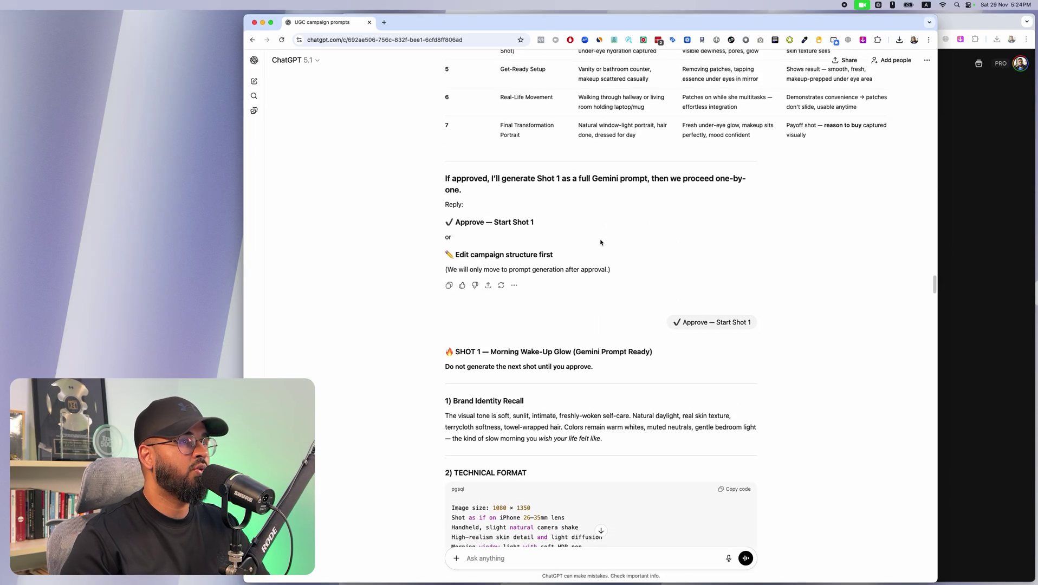
drag(451, 185, 816, 211)
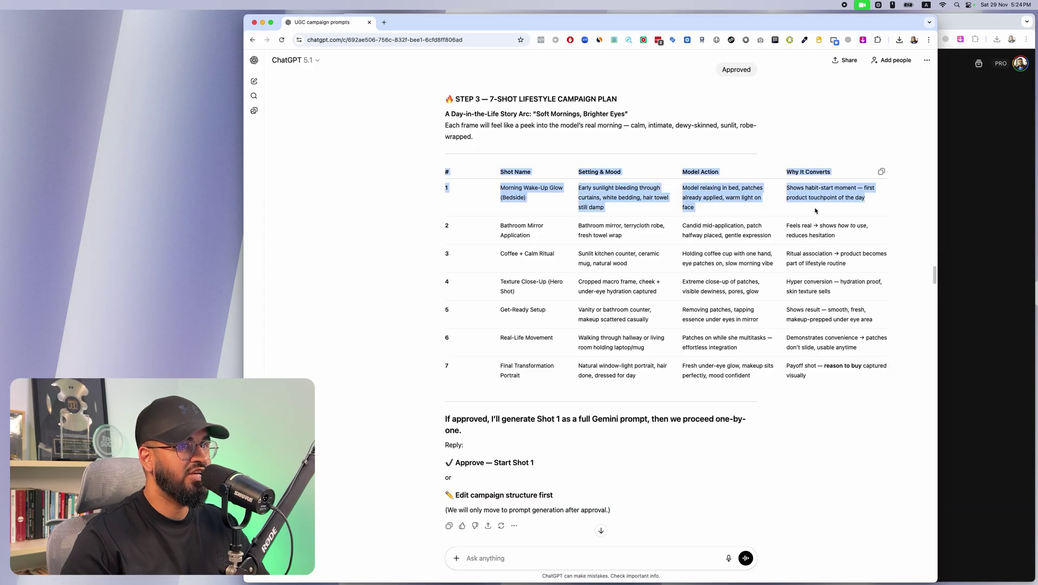
click(637, 213)
drag(453, 187, 865, 213)
scroll(628, 227, down, 1)
drag(449, 153, 860, 230)
click(520, 237)
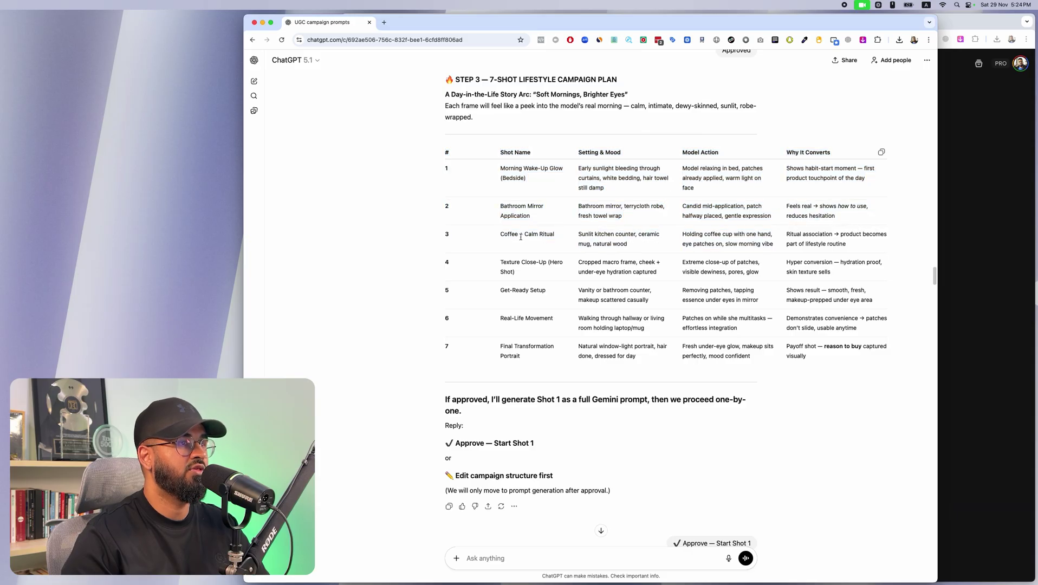
drag(502, 238, 850, 250)
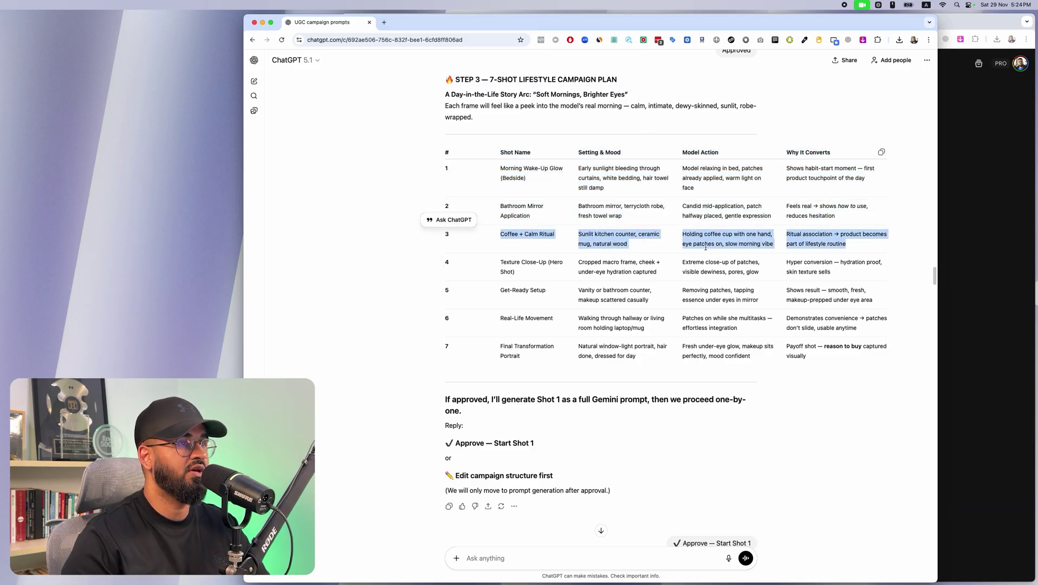
scroll(535, 216, down, 2)
drag(499, 194, 661, 206)
drag(500, 222, 610, 223)
drag(495, 249, 553, 250)
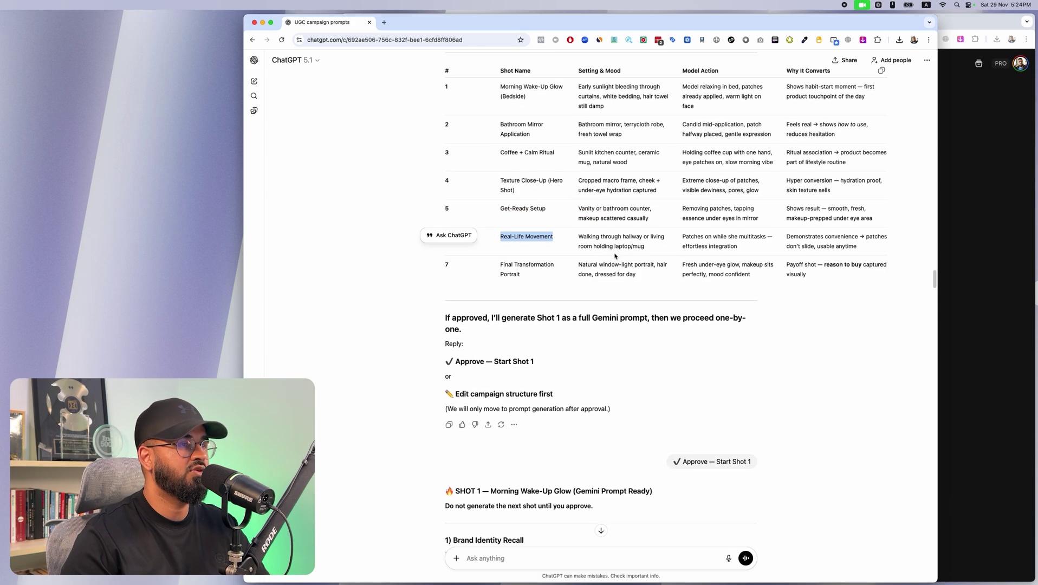
scroll(535, 273, down, 1)
drag(480, 263, 564, 269)
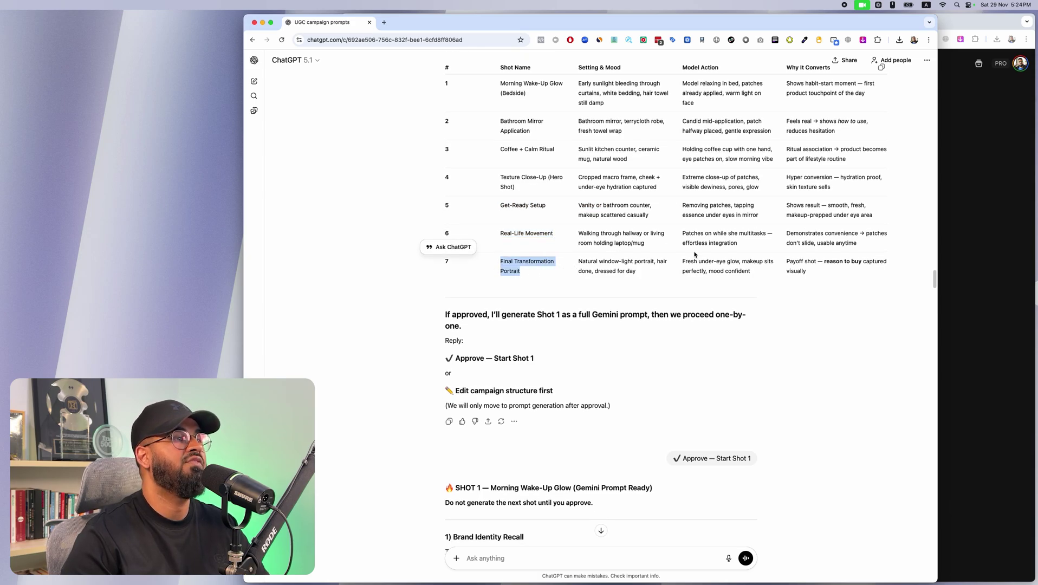
scroll(695, 240, down, 6)
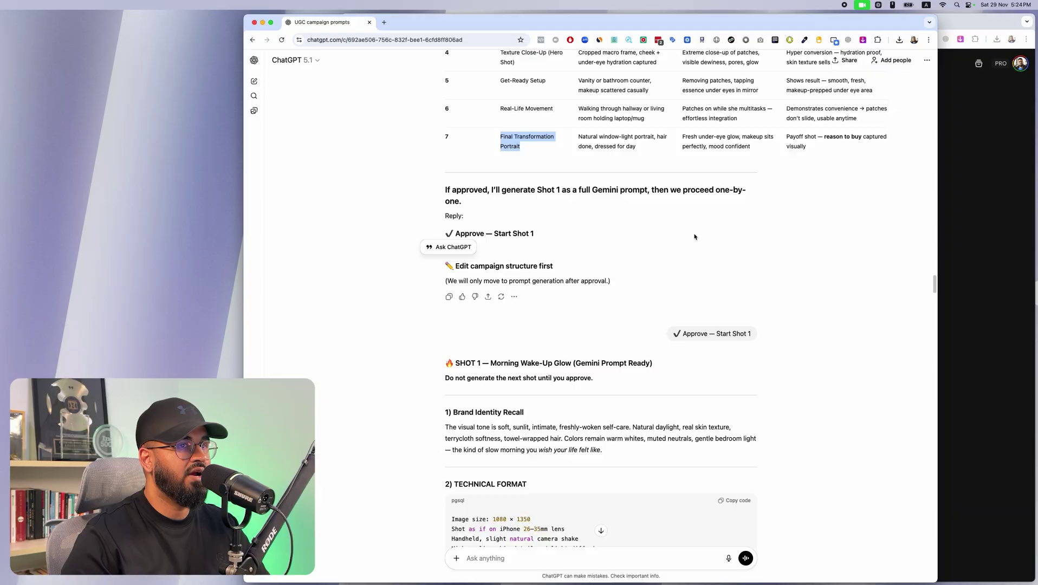
scroll(691, 236, down, 6)
scroll(677, 137, up, 4)
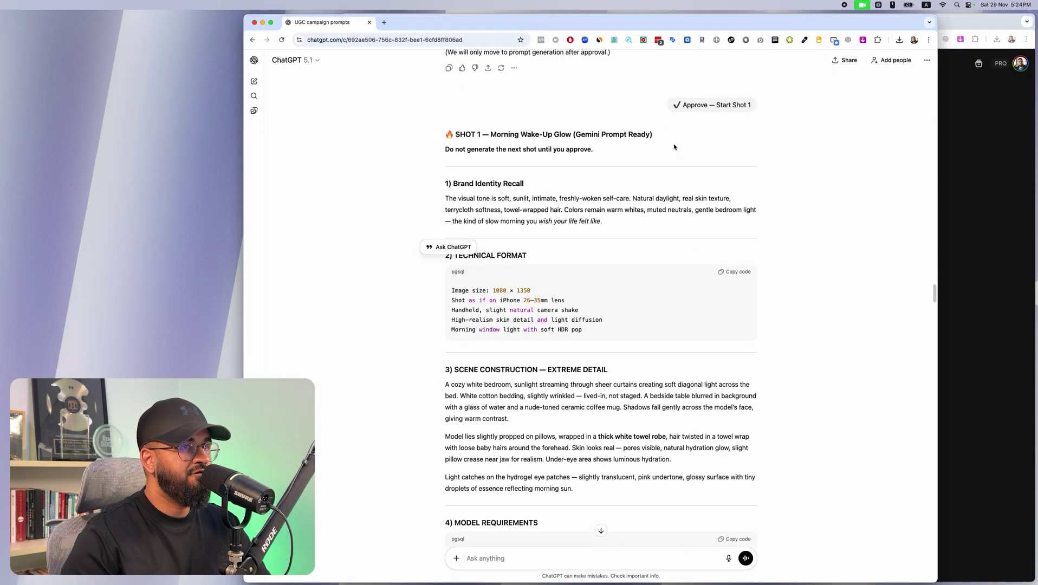
drag(439, 111, 533, 110)
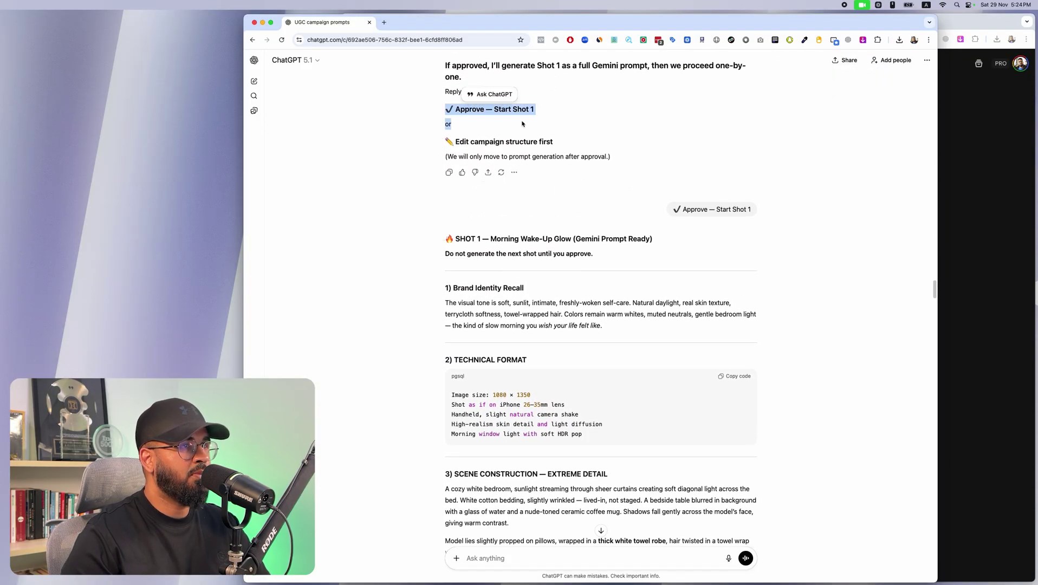
scroll(410, 152, down, 3)
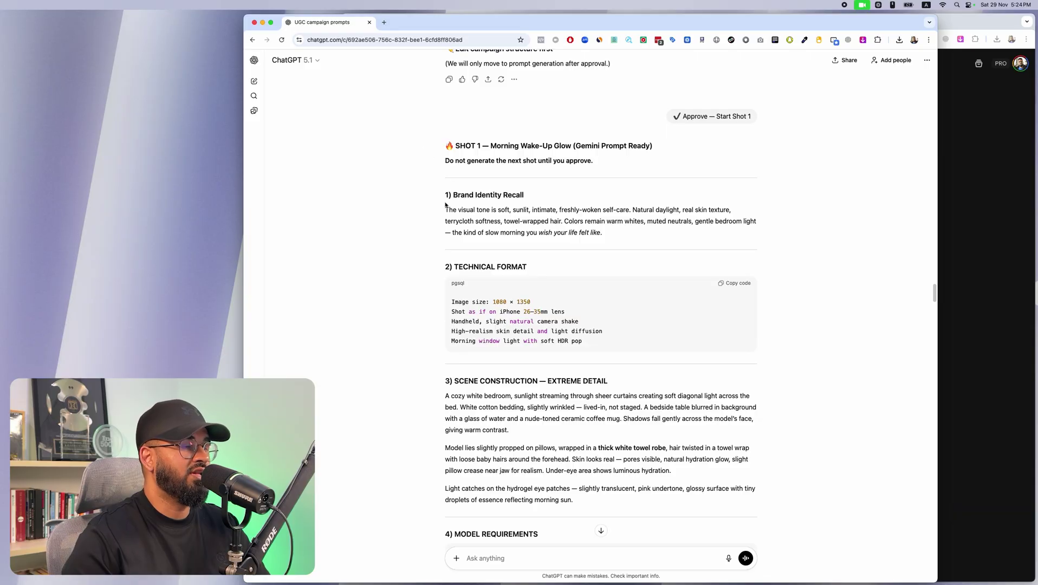
drag(445, 204, 523, 196)
scroll(566, 204, down, 3)
drag(445, 187, 528, 187)
scroll(555, 199, down, 3)
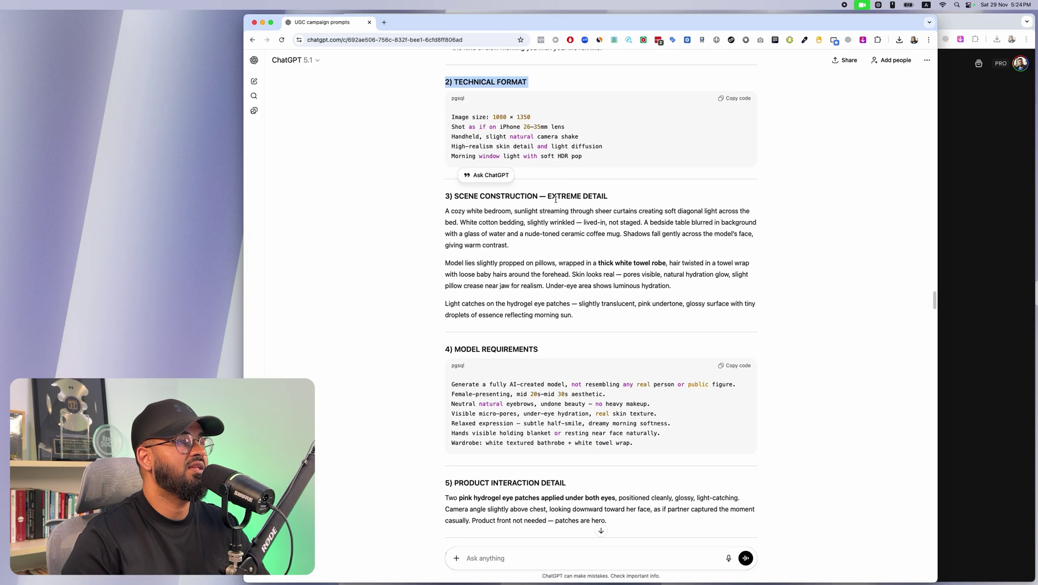
drag(411, 196, 610, 197)
scroll(607, 198, down, 3)
drag(402, 263, 599, 266)
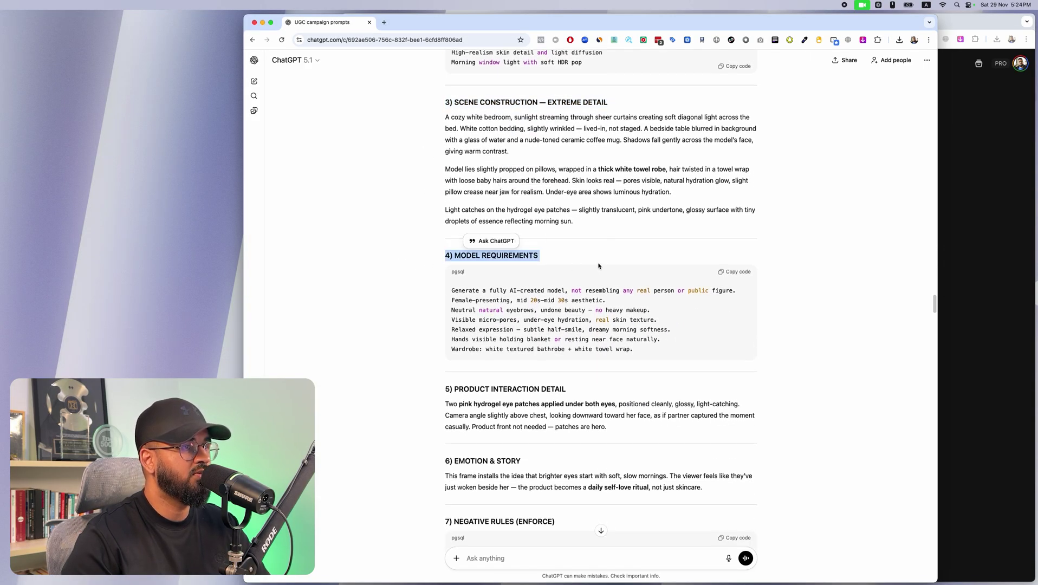
scroll(598, 265, down, 8)
drag(440, 157, 566, 165)
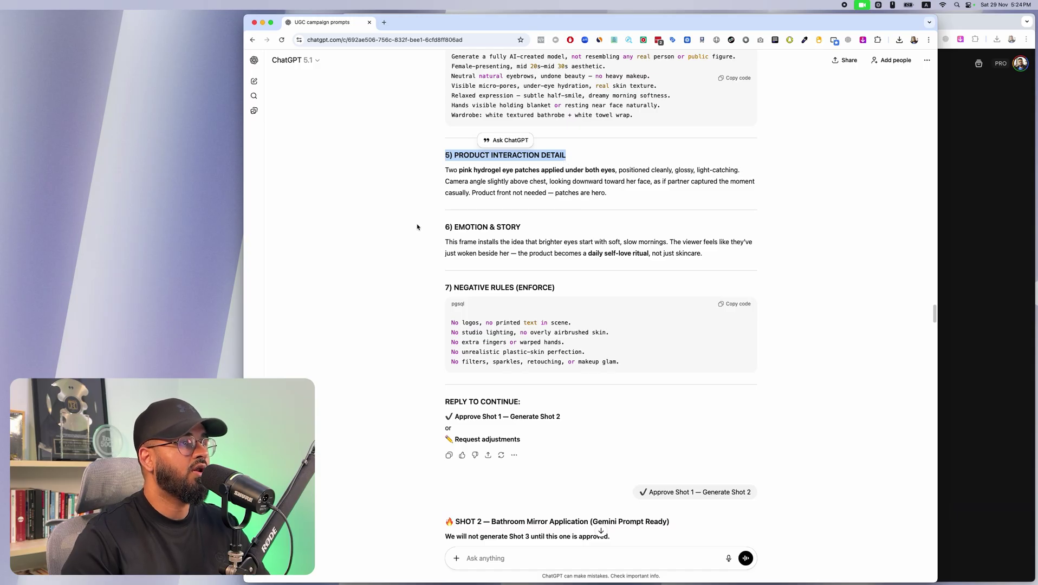
drag(417, 226, 569, 248)
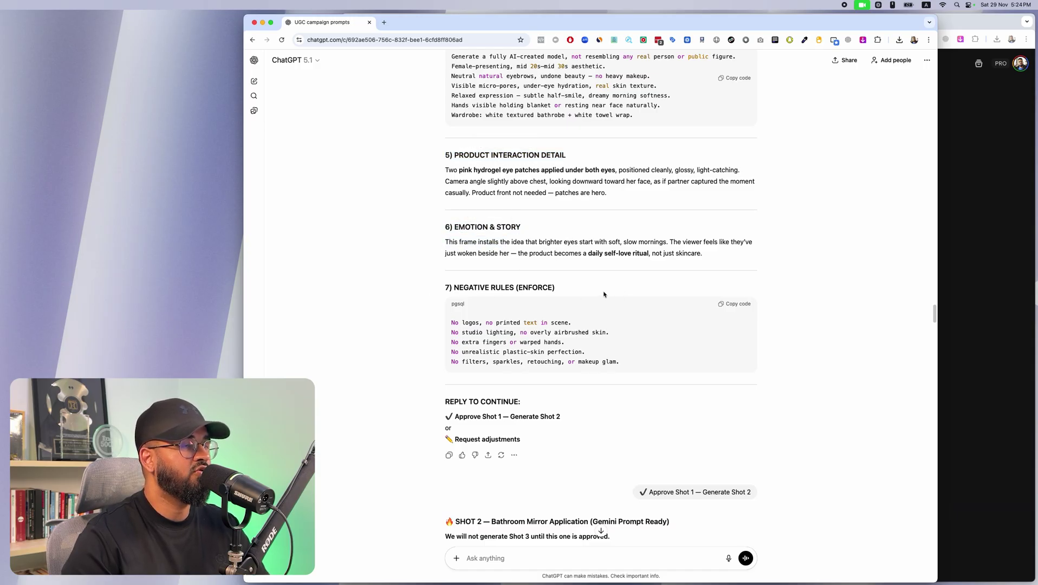
scroll(604, 294, up, 20)
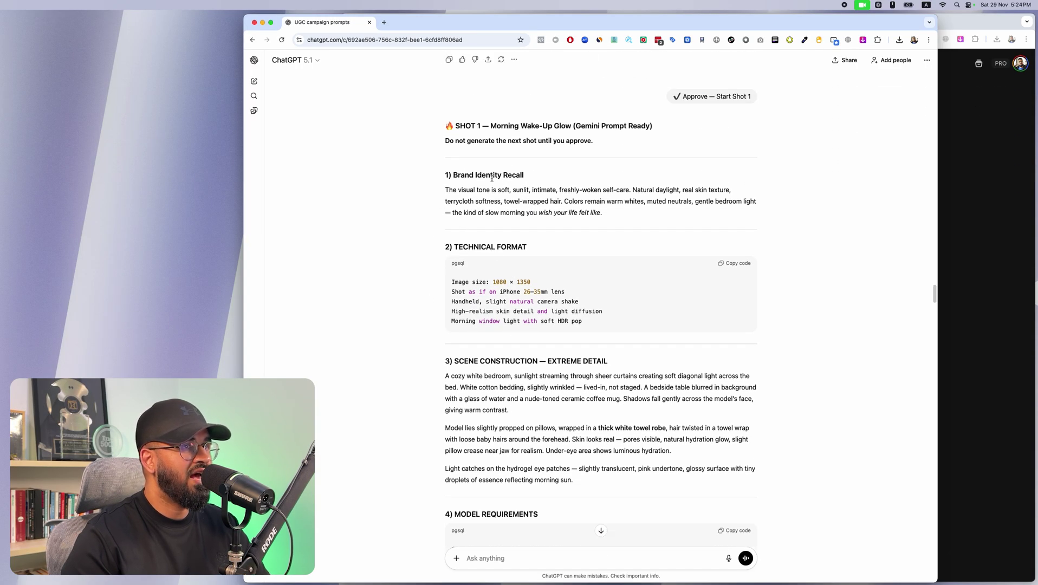
scroll(559, 261, up, 1)
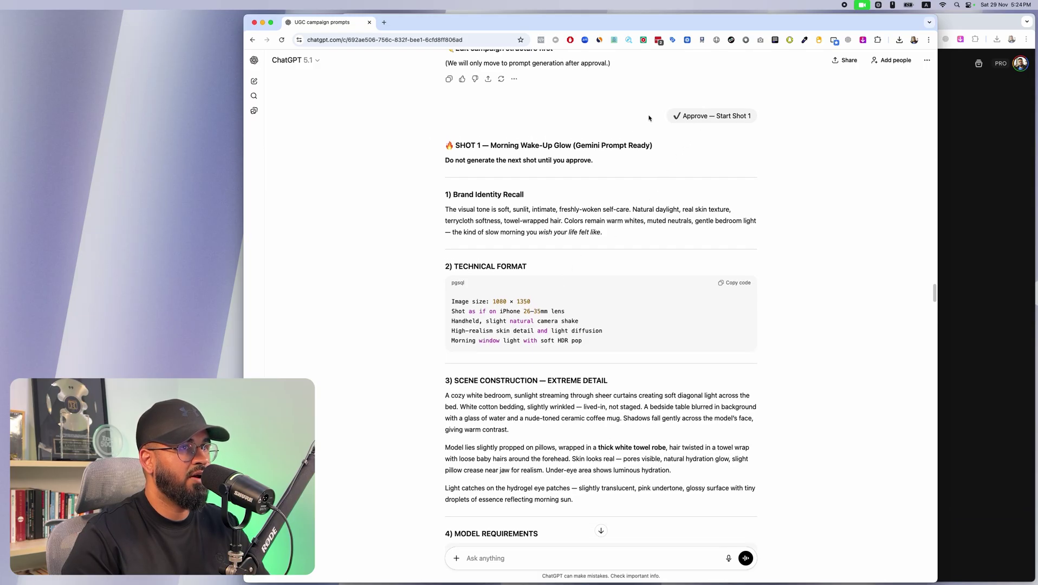
drag(715, 116, 674, 116)
drag(417, 157, 525, 195)
scroll(553, 217, down, 20)
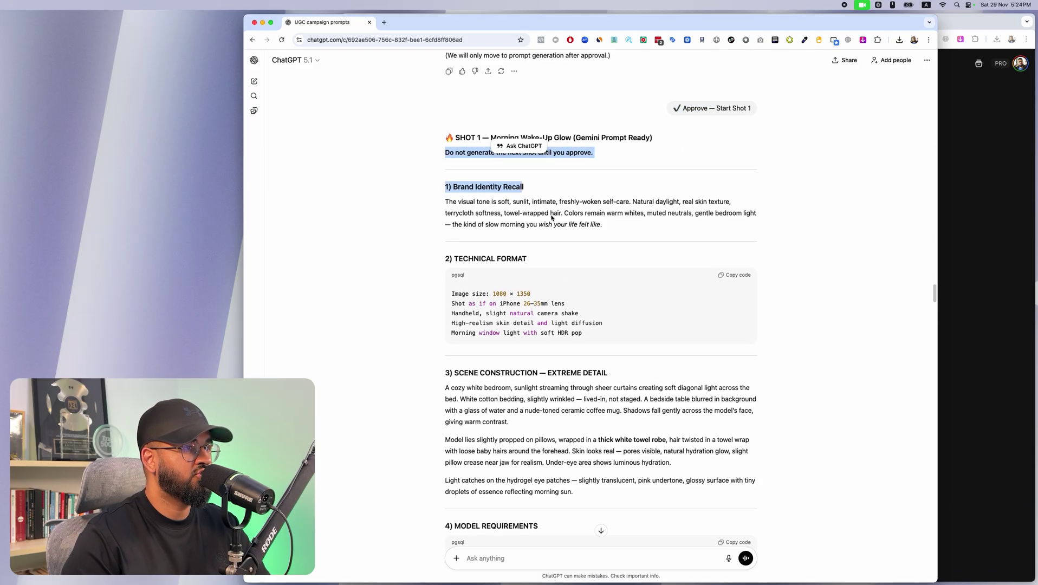
scroll(552, 218, down, 8)
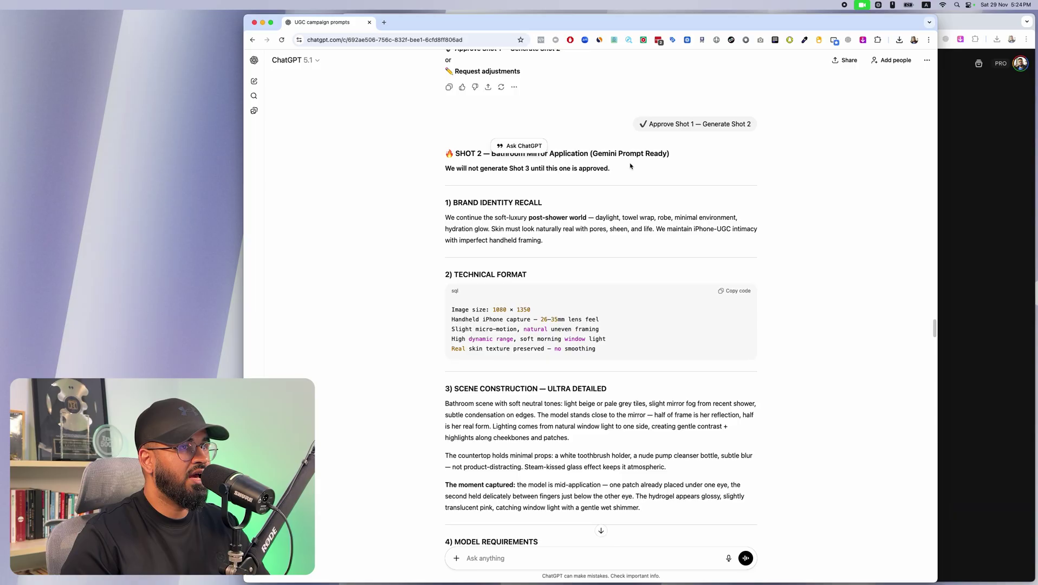
scroll(676, 227, down, 20)
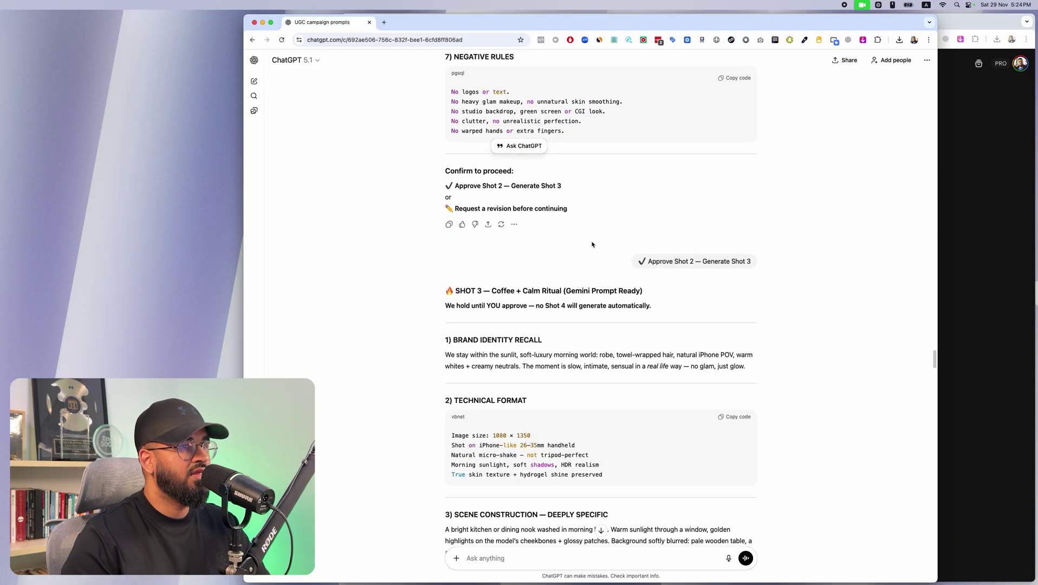
scroll(745, 259, down, 20)
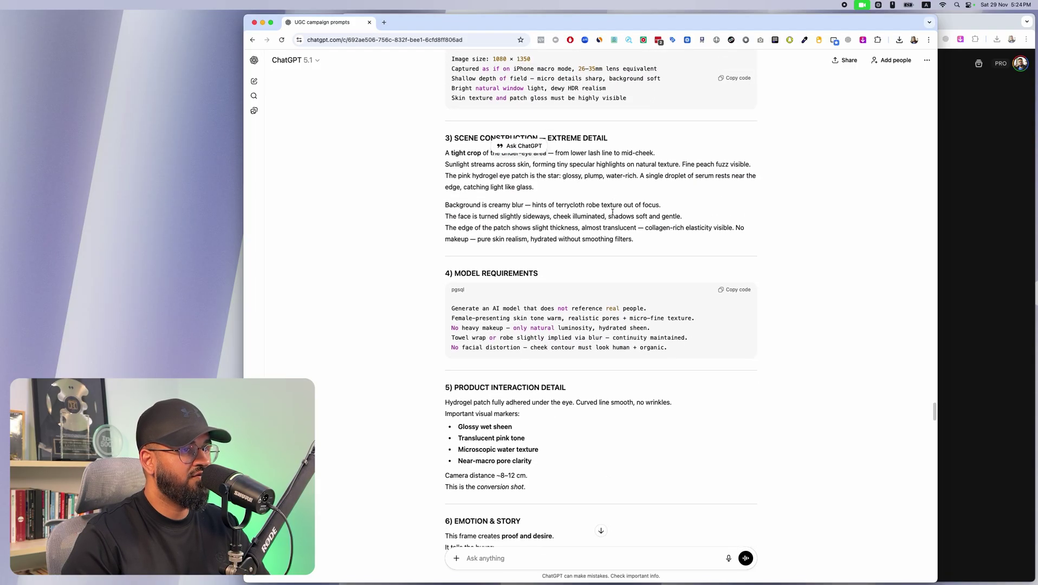
scroll(614, 220, down, 20)
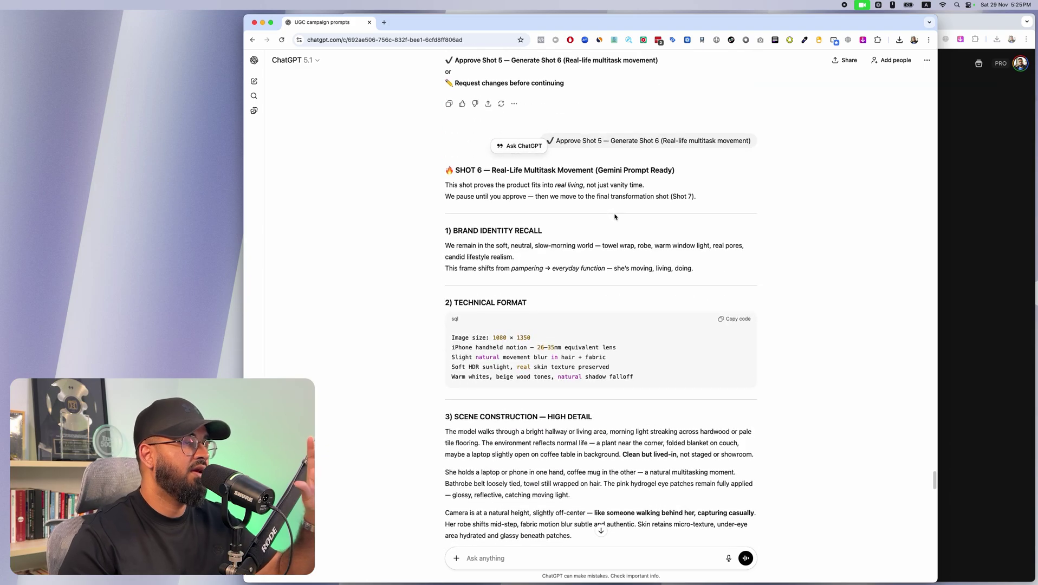
scroll(614, 216, down, 20)
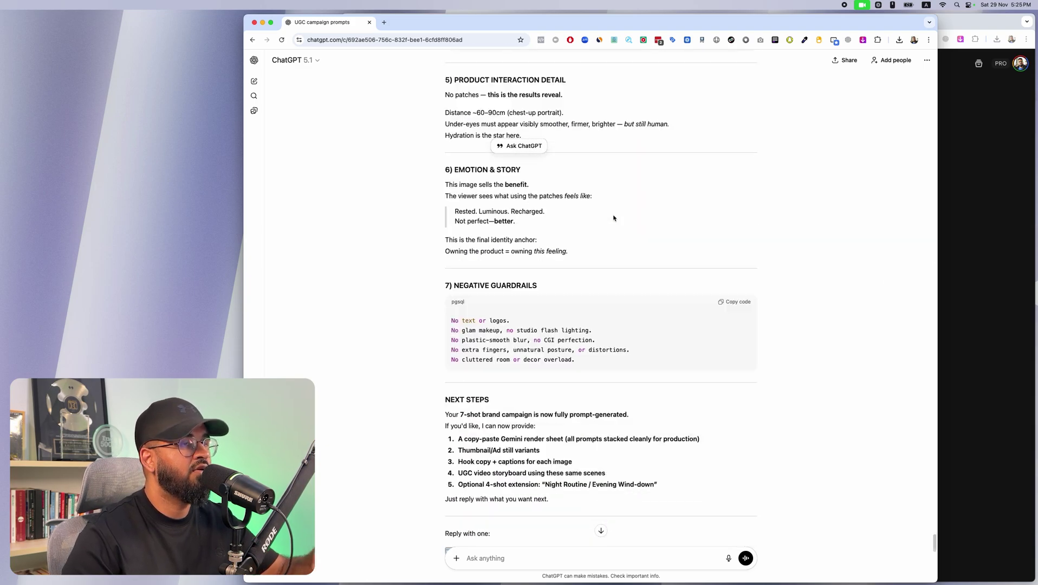
scroll(614, 218, up, 15)
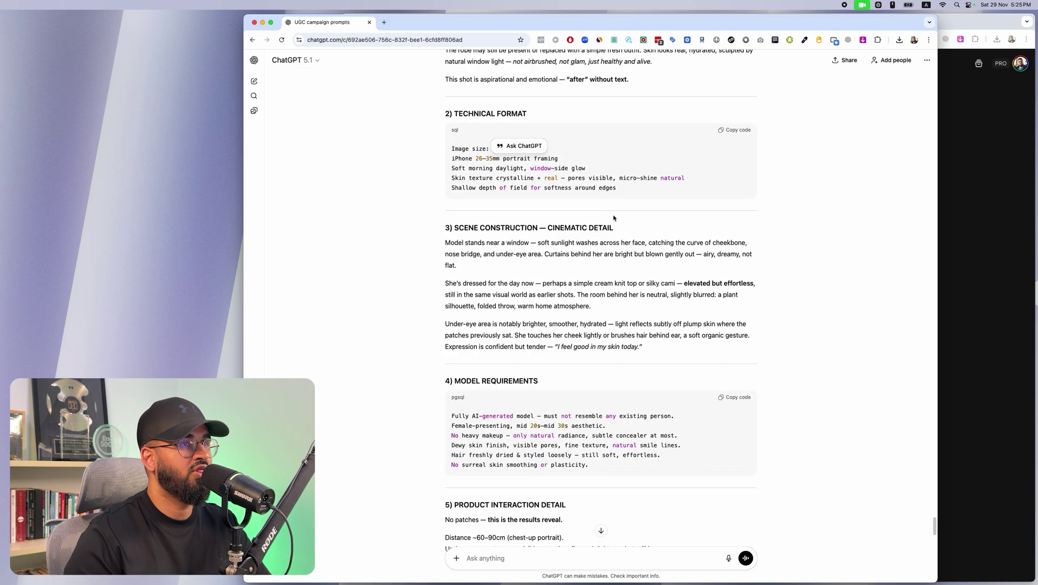
scroll(613, 216, up, 20)
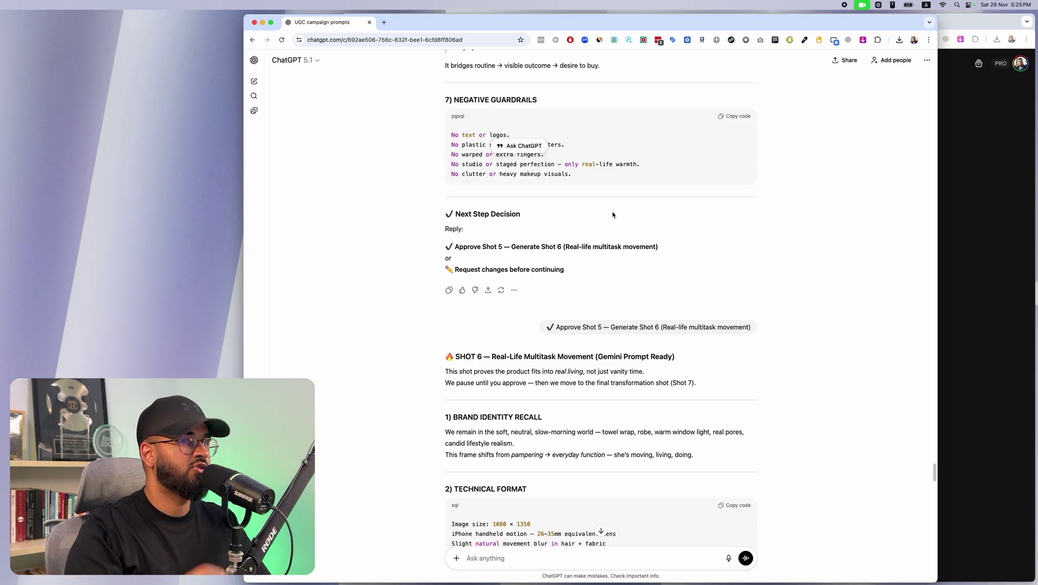
click(1017, 314)
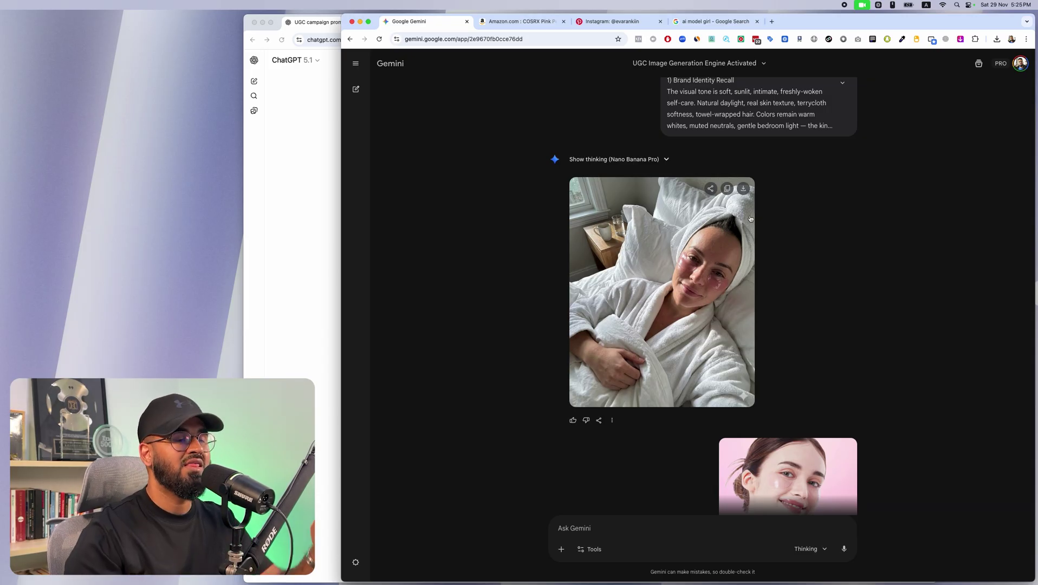
click(325, 227)
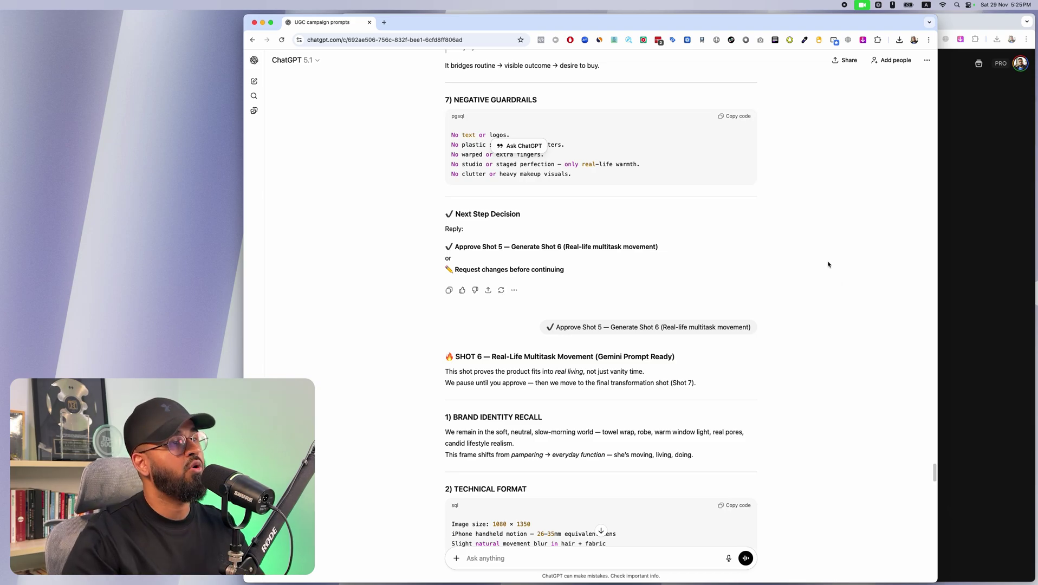
- Scroll the seven-shot plan down to the Shot 2 prompt, then bring up Gemini's opening message
scroll(828, 264, up, 20)
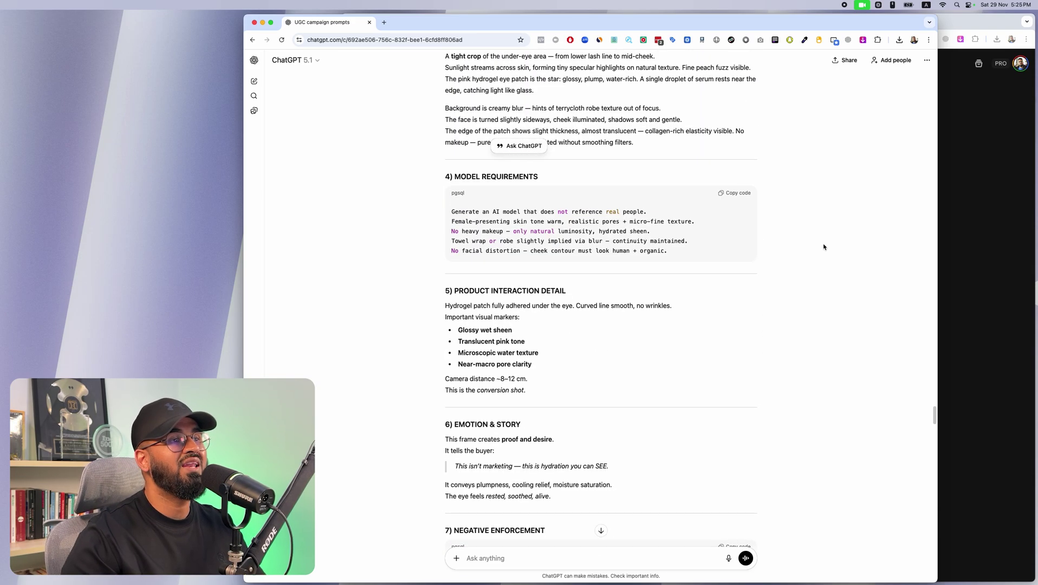
scroll(823, 249, up, 20)
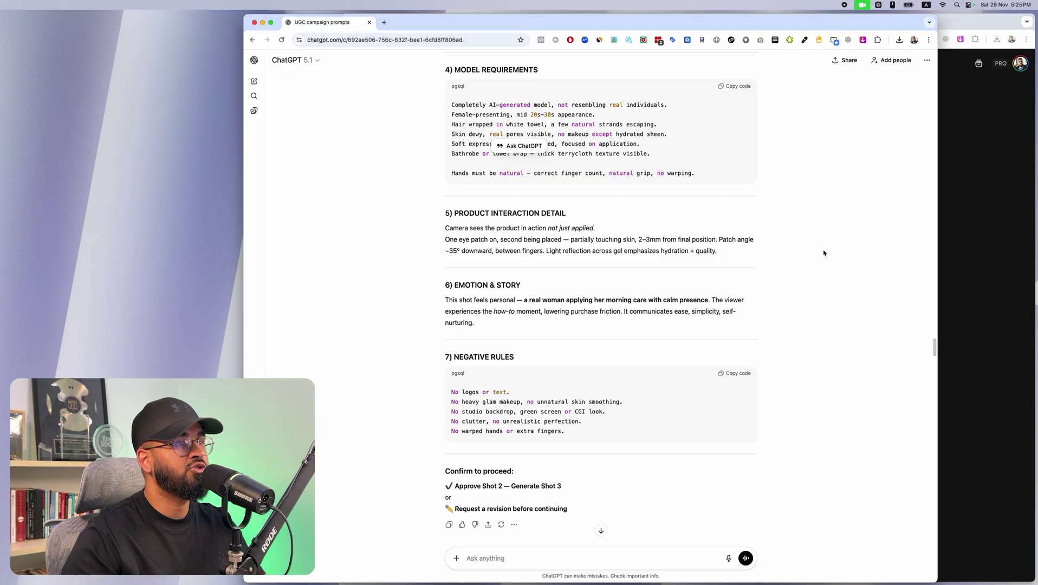
scroll(824, 253, up, 20)
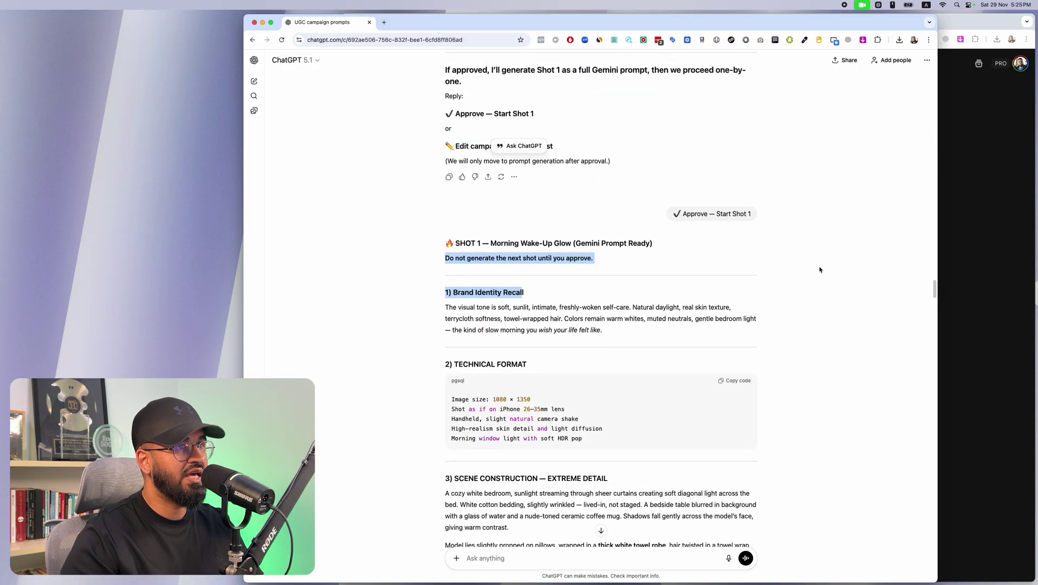
scroll(819, 268, up, 20)
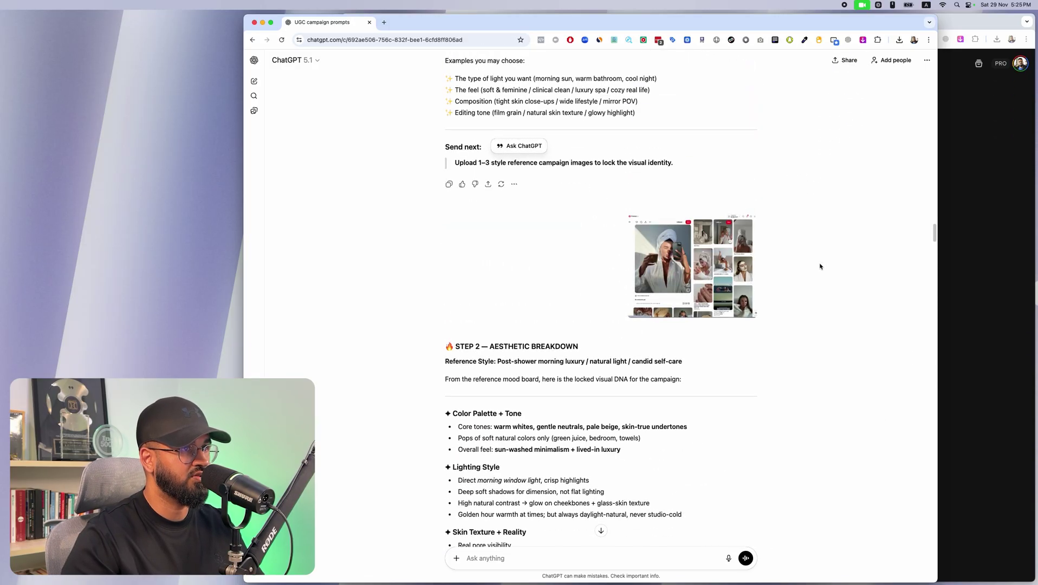
scroll(820, 266, up, 3)
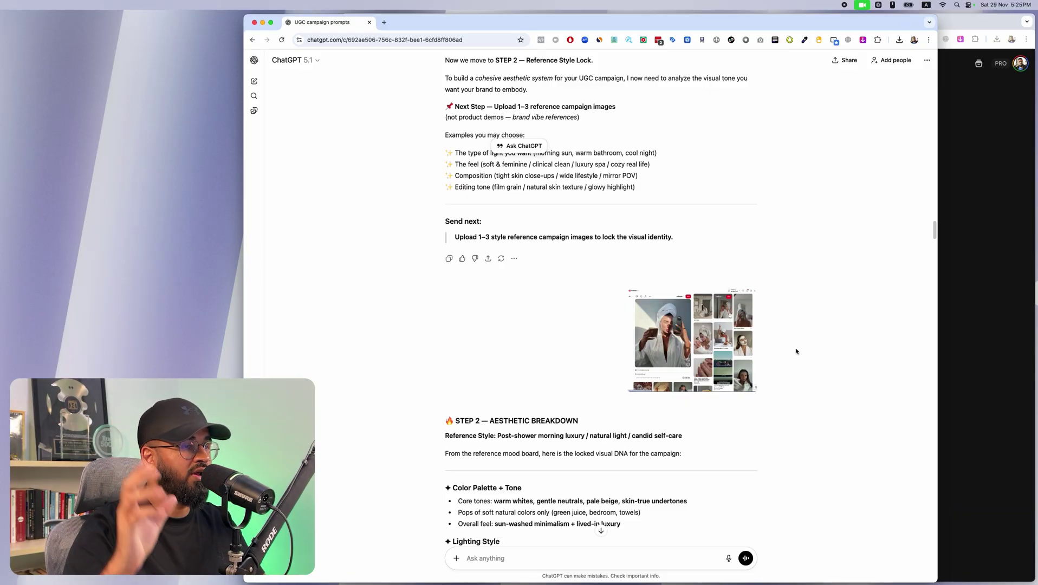
scroll(819, 359, down, 20)
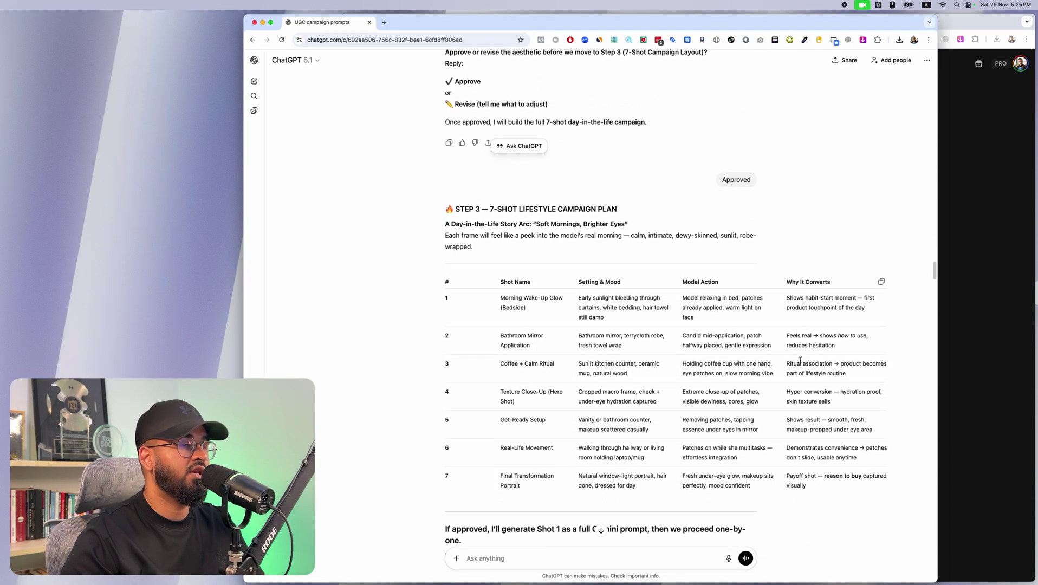
scroll(817, 379, down, 15)
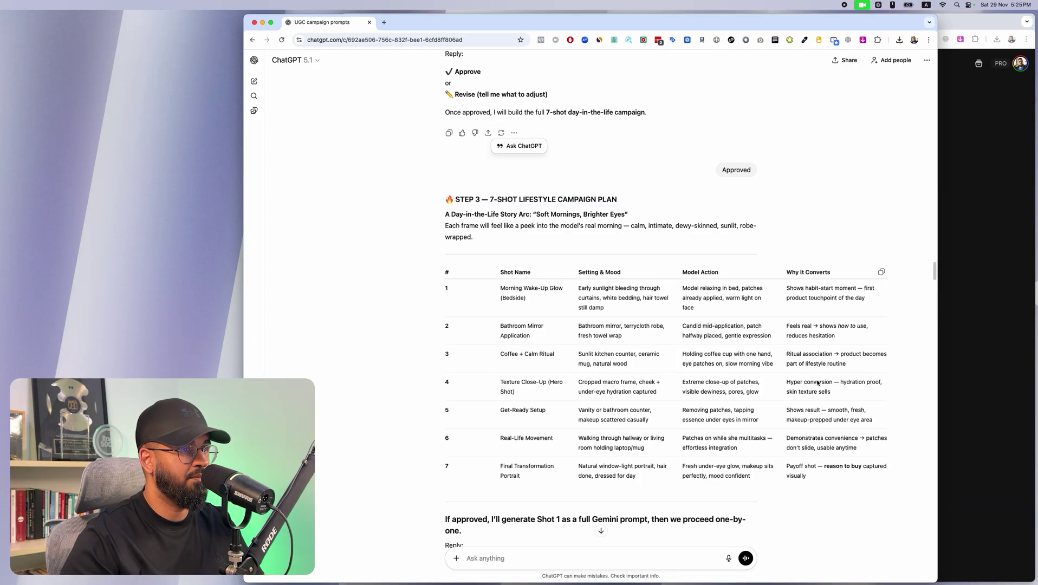
scroll(817, 391, down, 8)
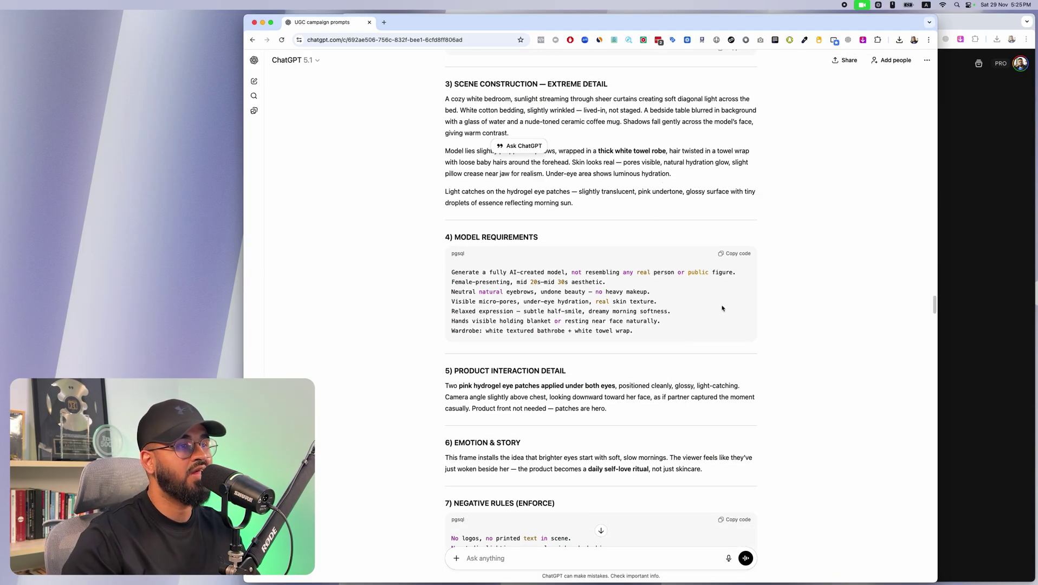
scroll(722, 314, down, 15)
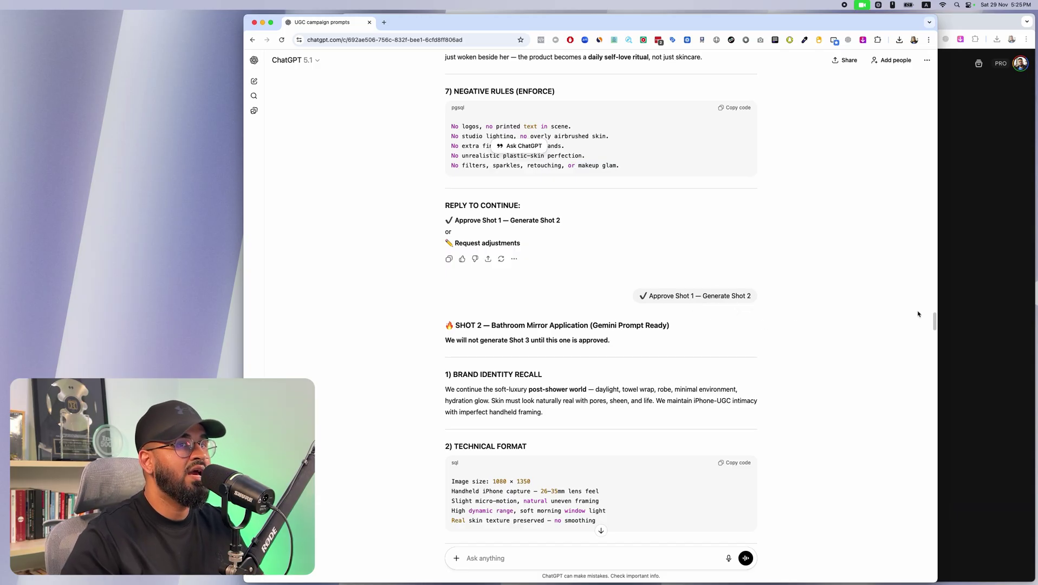
click(1002, 272)
scroll(865, 359, up, 20)
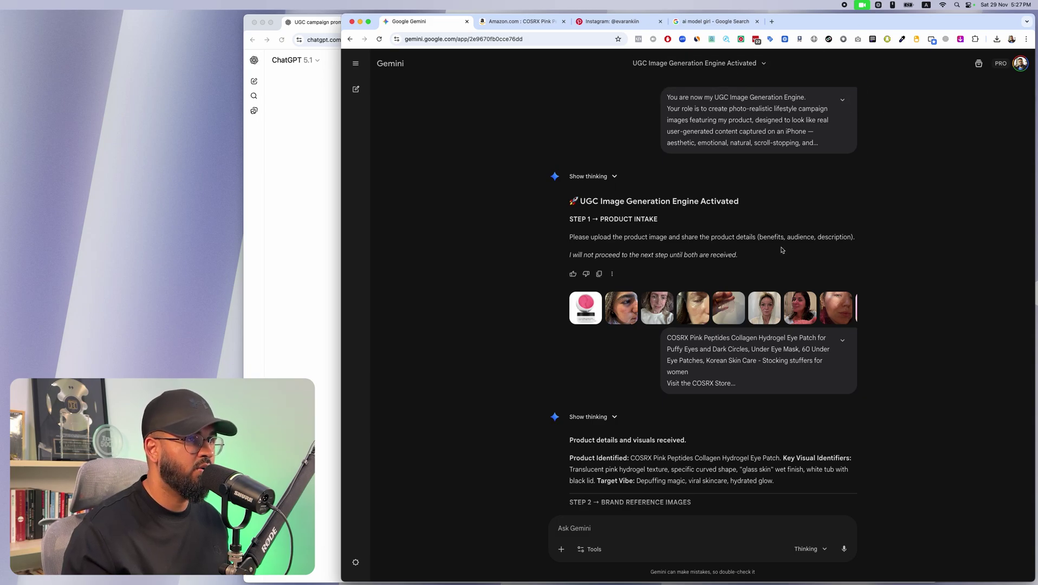
- Review Gemini's opening replies, highlighting the COSRX product details paragraphs
scroll(785, 217, down, 3)
scroll(785, 217, up, 2)
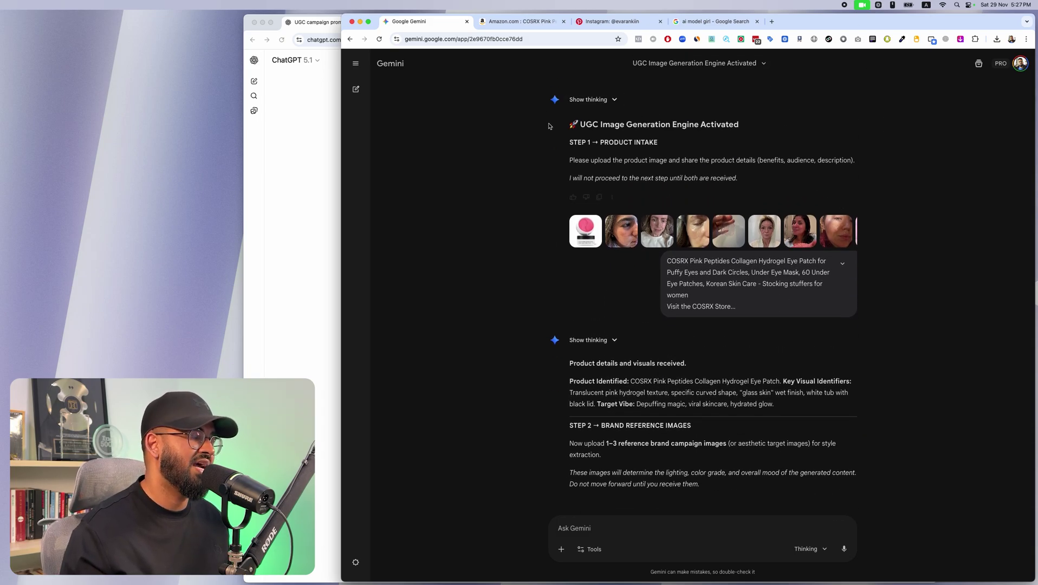
drag(550, 125, 764, 126)
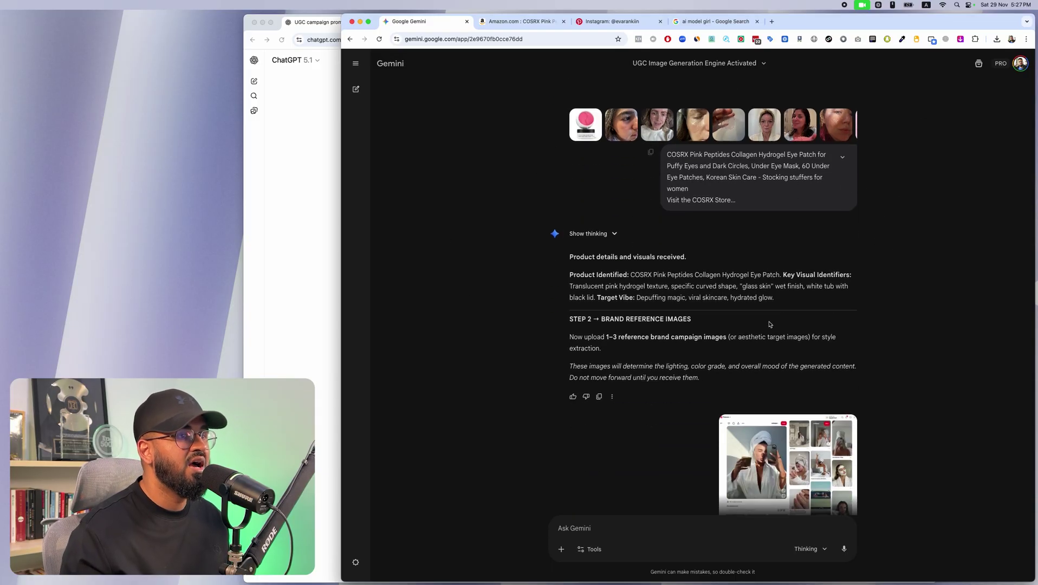
scroll(770, 324, down, 4)
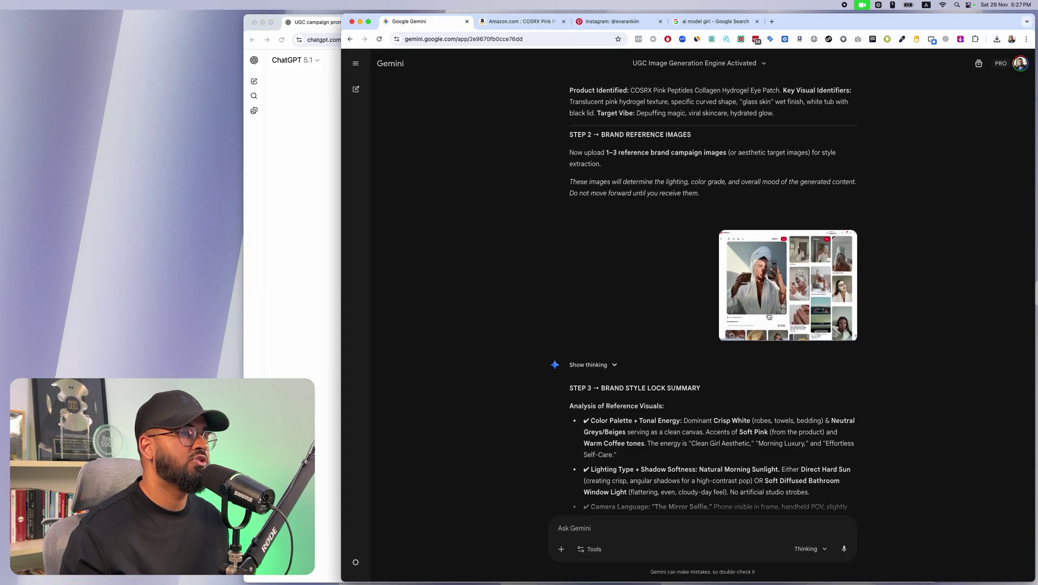
scroll(543, 214, up, 2)
drag(568, 147, 647, 209)
click(648, 211)
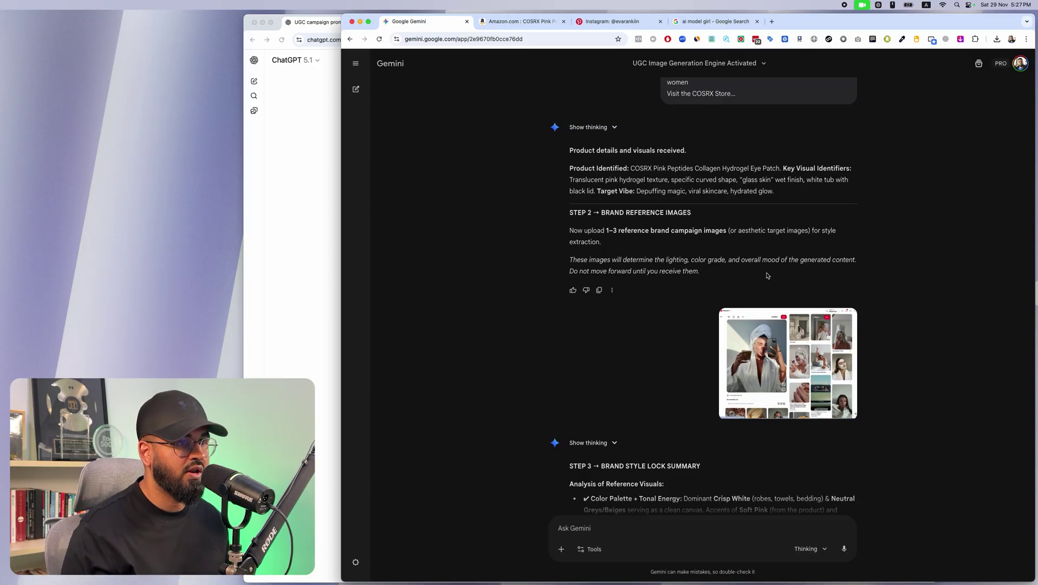
- Highlight the Step 3 brand style summary and the REQUEST IMAGE GENERATION PROMPT heading
scroll(863, 340, down, 5)
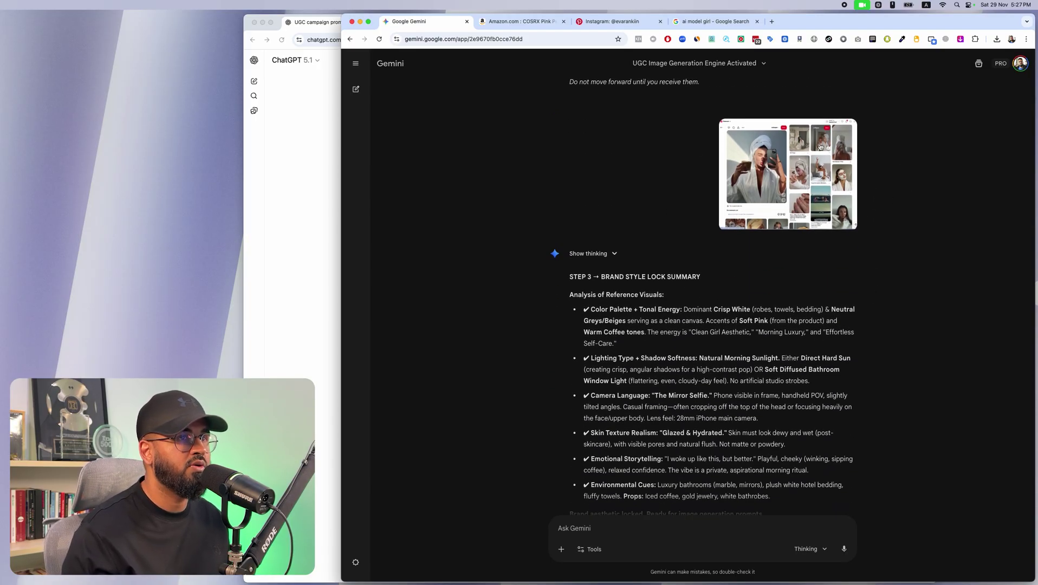
scroll(785, 295, down, 5)
scroll(677, 282, up, 5)
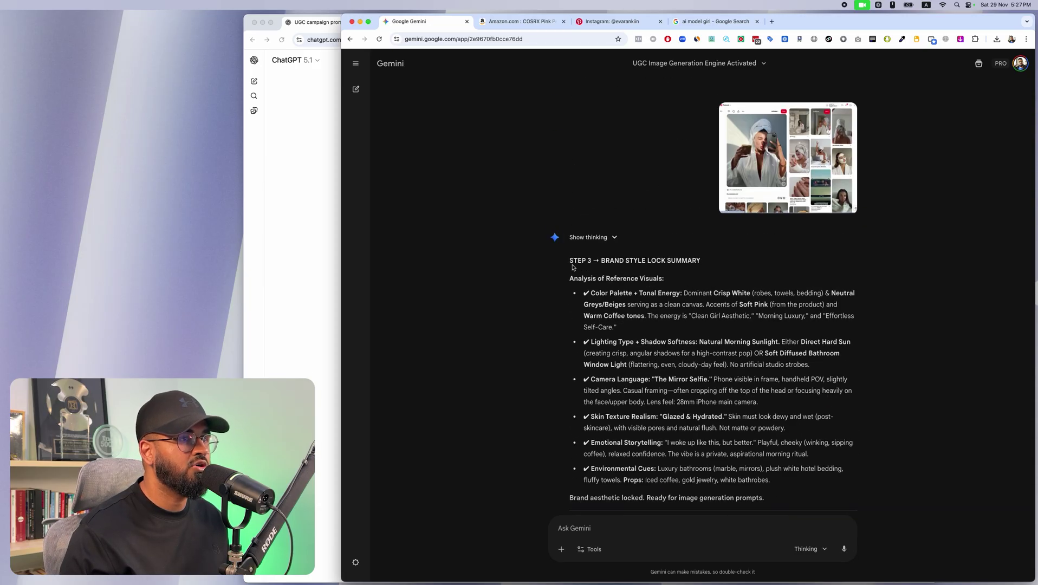
scroll(572, 268, down, 5)
scroll(574, 126, up, 2)
drag(568, 116, 811, 355)
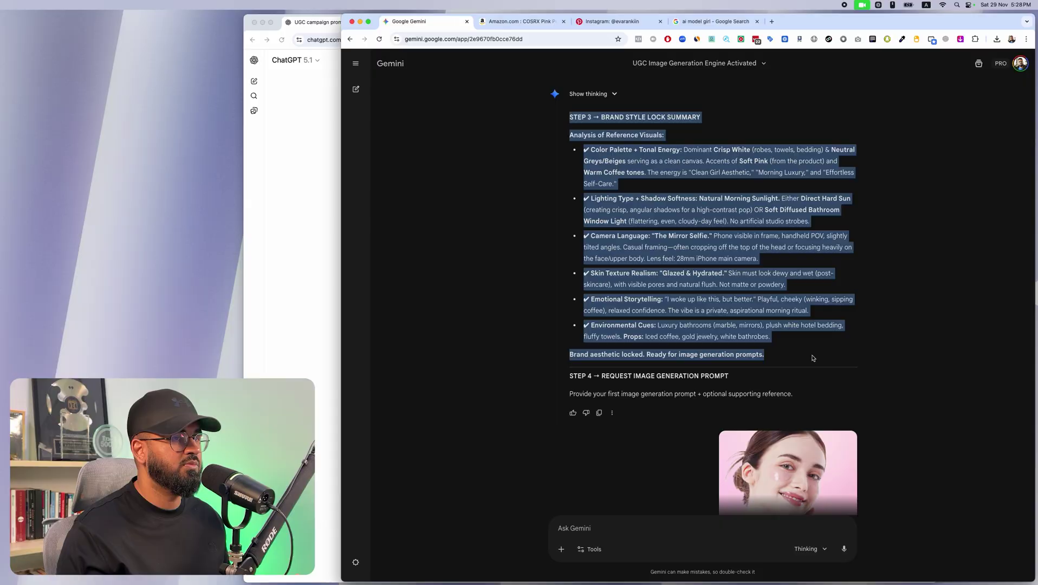
scroll(813, 354, down, 3)
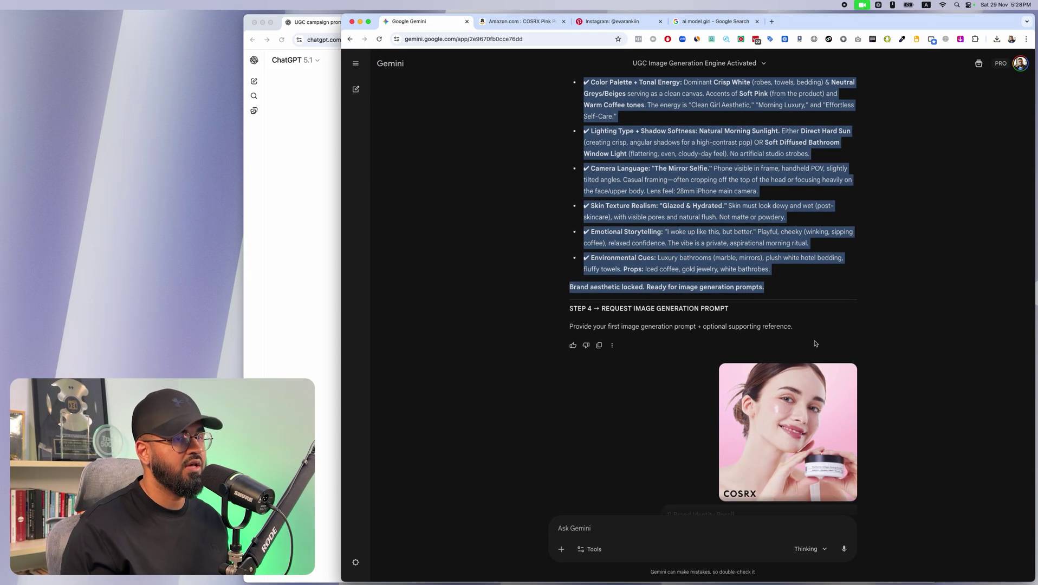
click(721, 302)
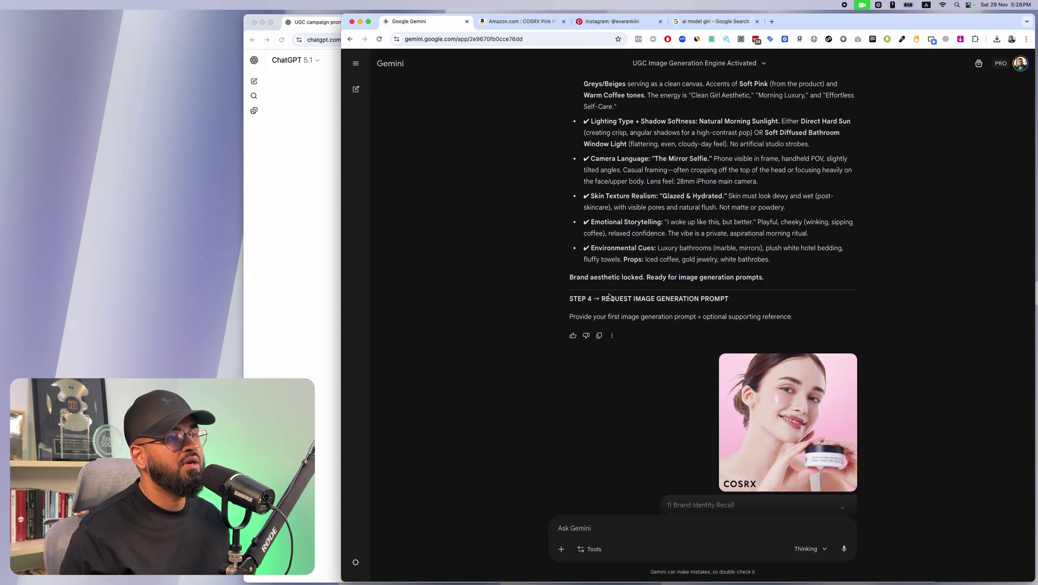
drag(601, 299, 732, 300)
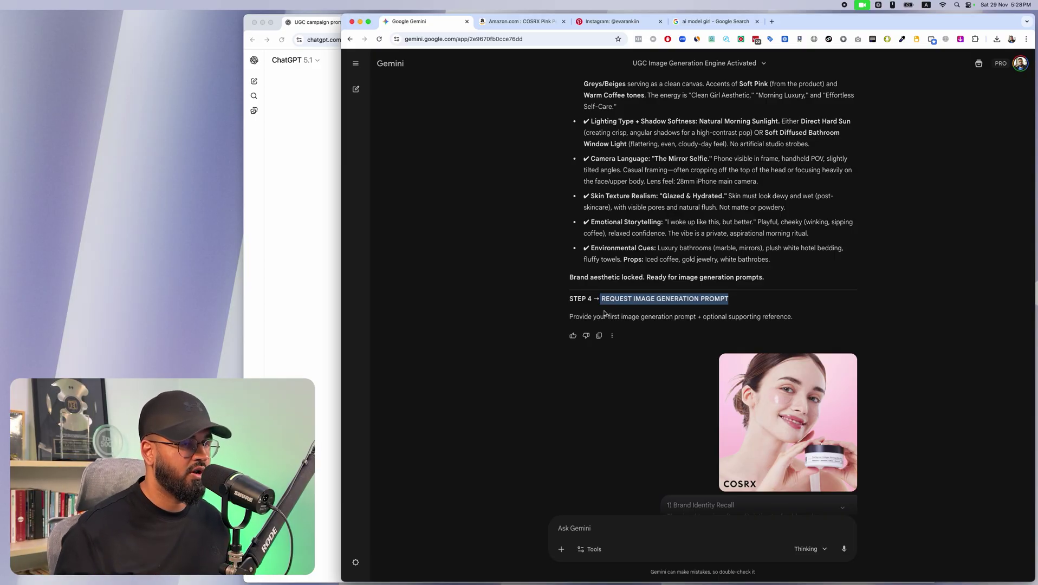
- Scroll to the first bedroom image, then highlight ChatGPT's Shot 1 approval note and prompt
scroll(621, 285, down, 3)
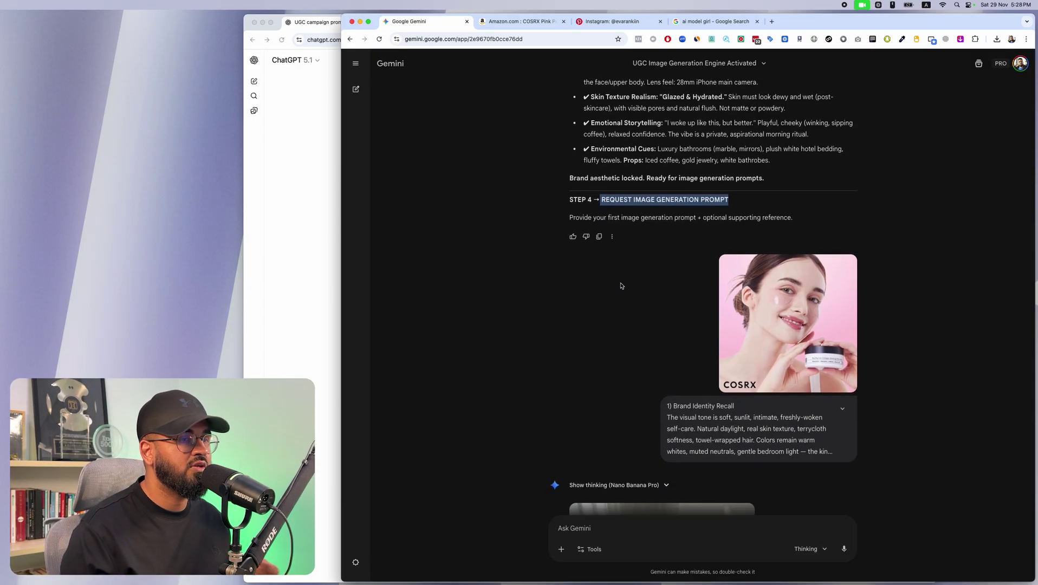
scroll(622, 286, down, 1)
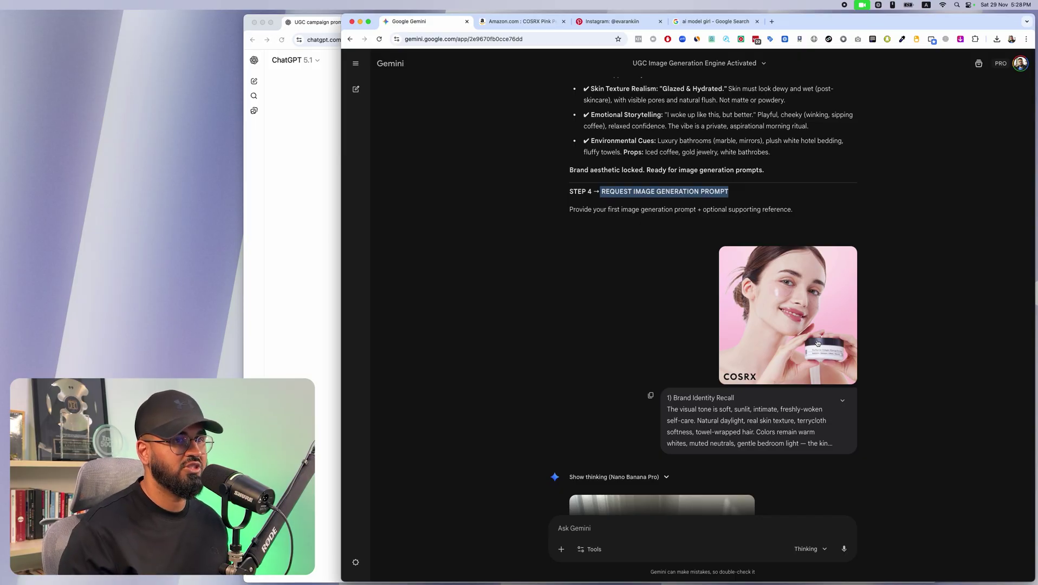
click(294, 271)
scroll(538, 274, up, 5)
drag(447, 377, 526, 410)
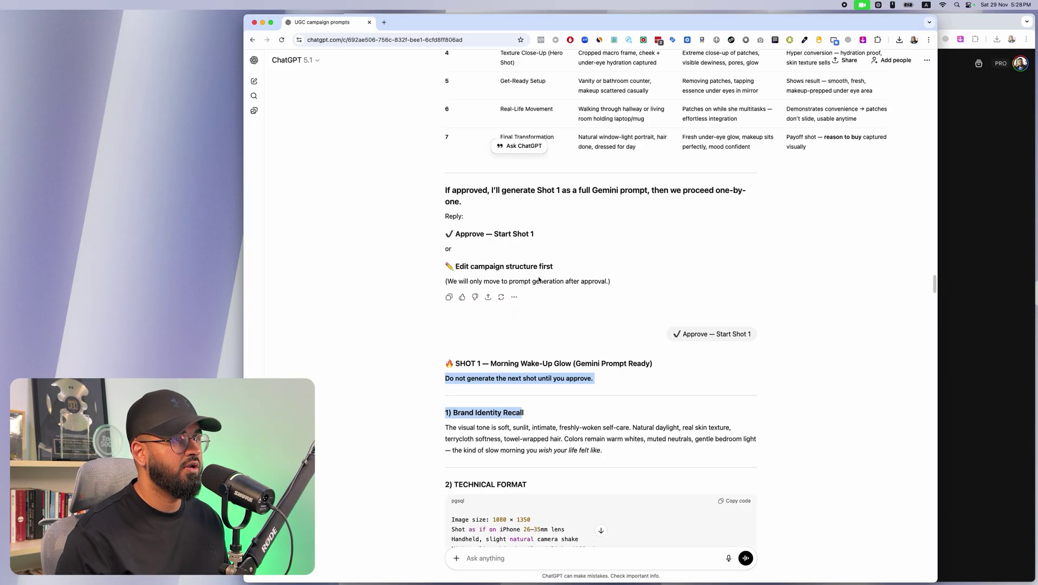
scroll(455, 210, down, 4)
drag(447, 194, 737, 470)
scroll(736, 471, down, 2)
- Scroll through Gemini's generated images, then return to ChatGPT's Shot 2 Bathroom Mirror Application prompt
click(946, 287)
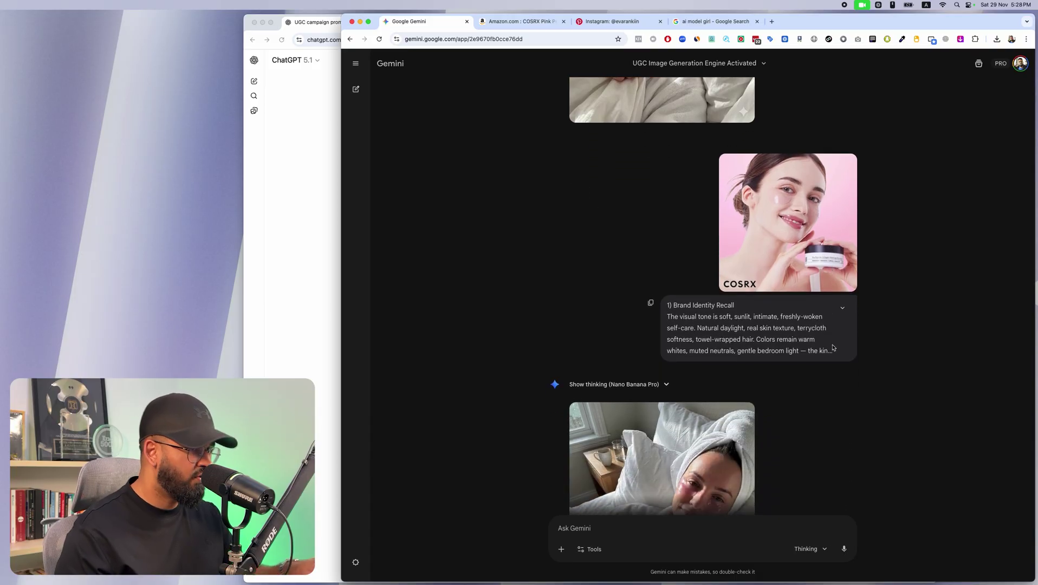
scroll(834, 353, down, 10)
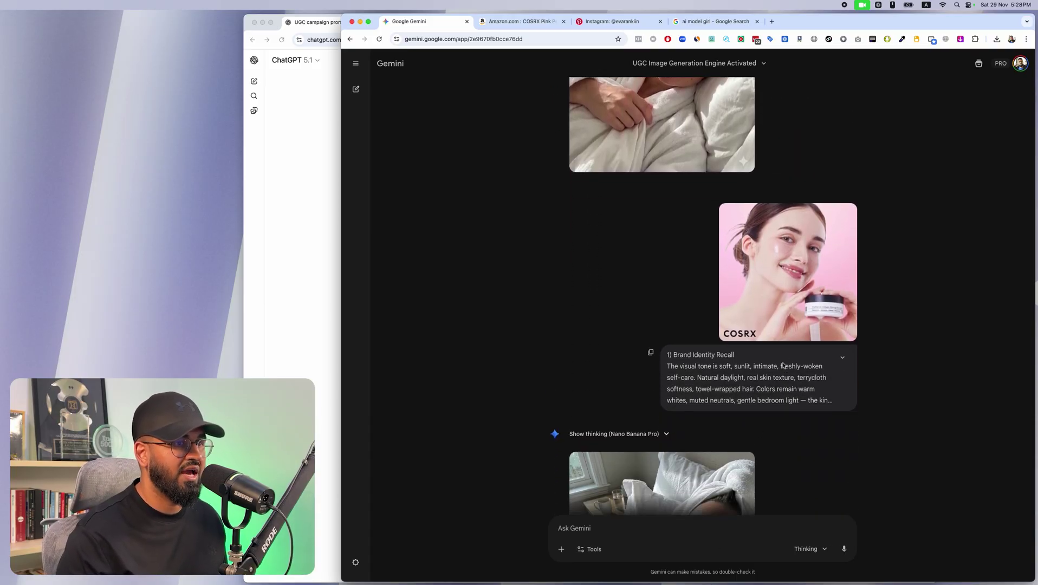
scroll(704, 357, down, 7)
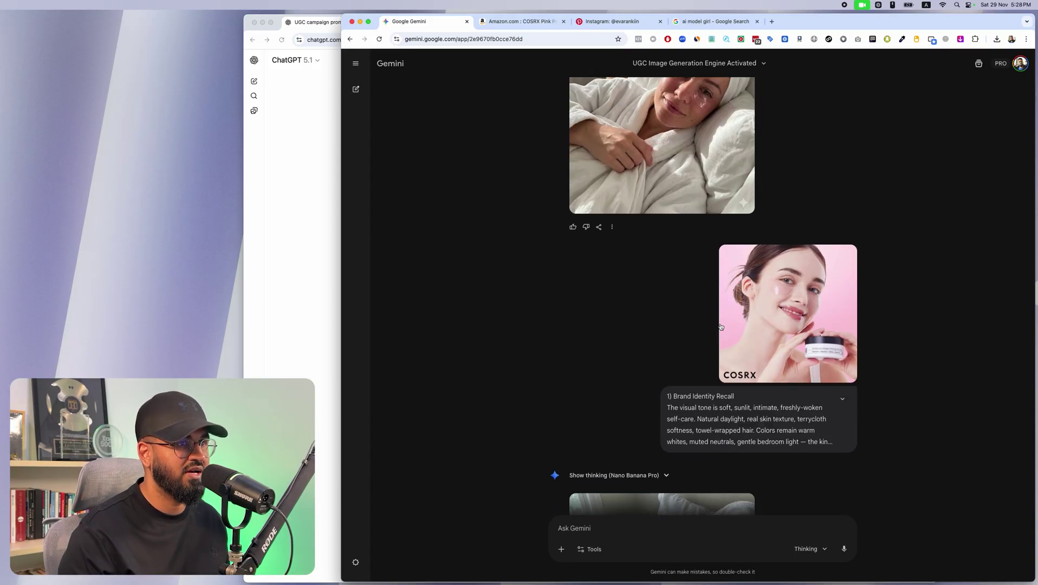
scroll(737, 363, down, 1)
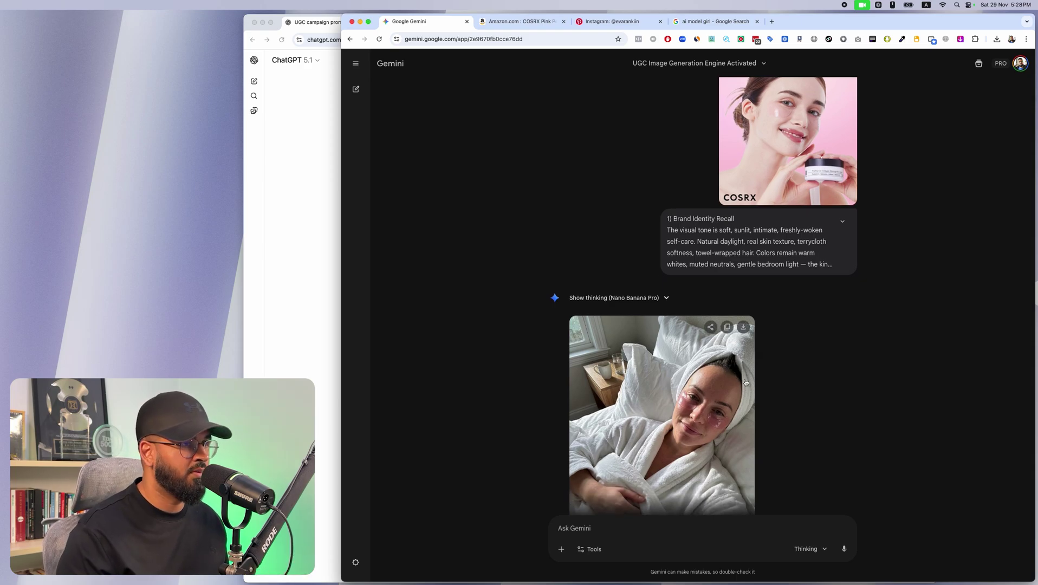
scroll(751, 381, down, 4)
scroll(752, 381, down, 5)
scroll(751, 374, down, 1)
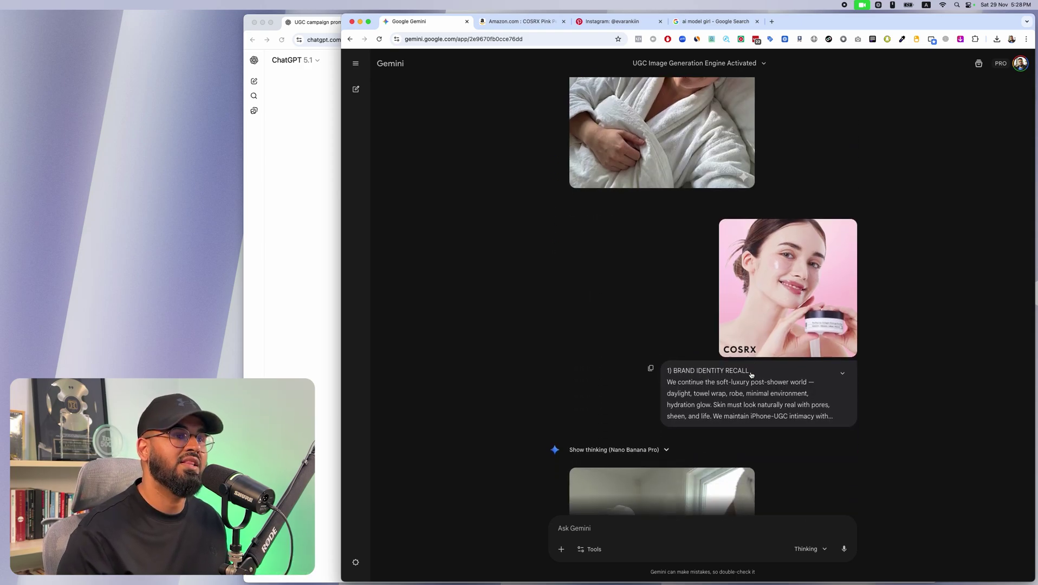
key(super+grave)
scroll(542, 255, down, 10)
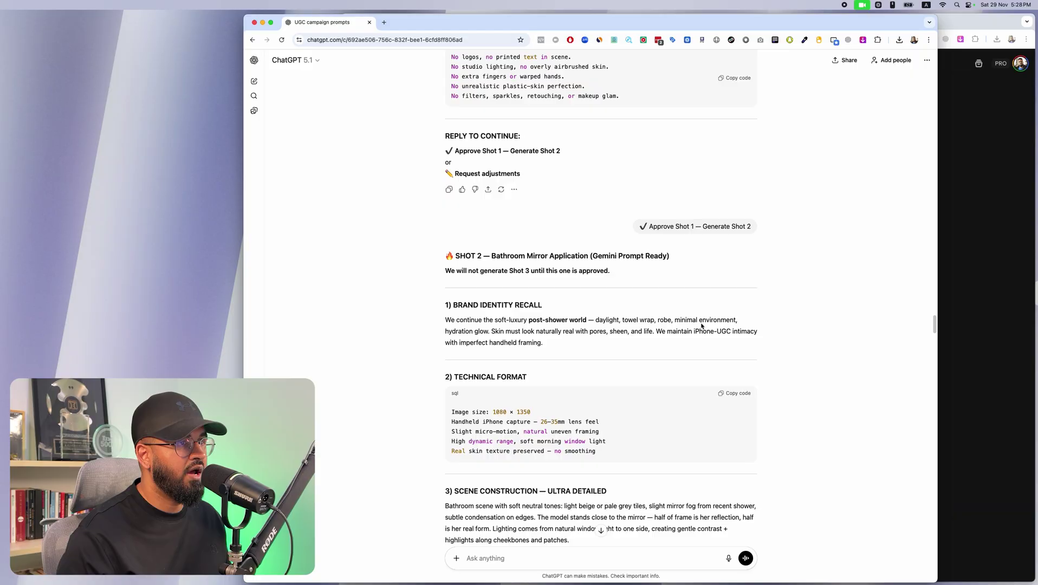
- Highlight the Shot 2 prompt's opening and compare it against Gemini's generated images
drag(446, 268, 628, 329)
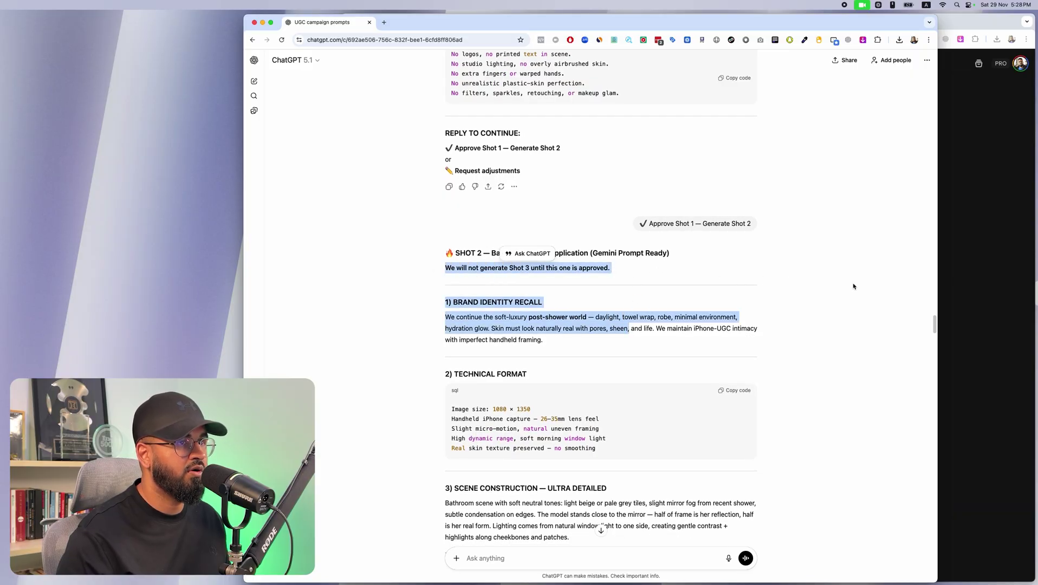
key(super+grave)
scroll(750, 249, down, 1)
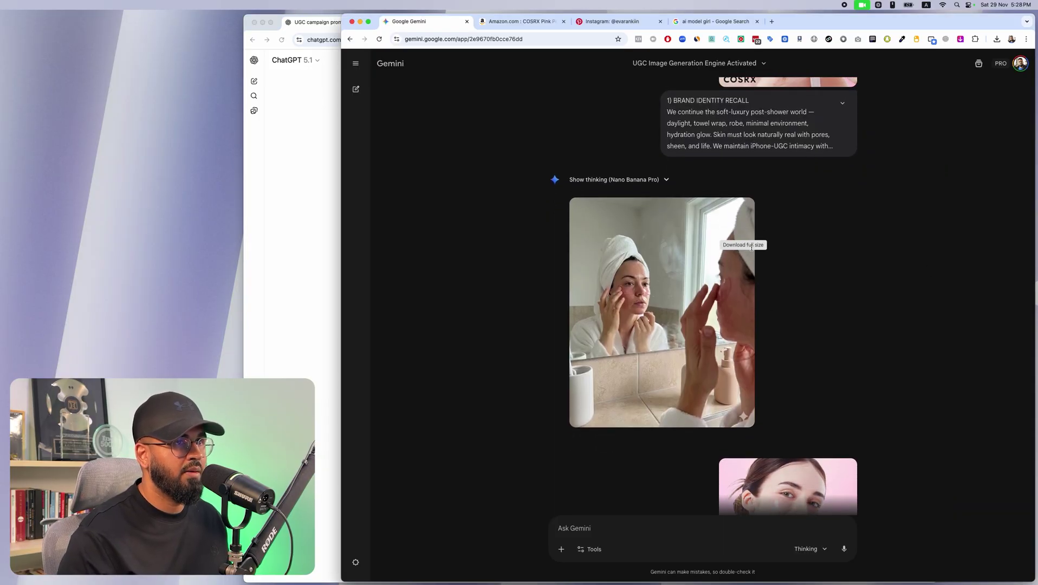
scroll(750, 247, up, 3)
scroll(843, 253, down, 1)
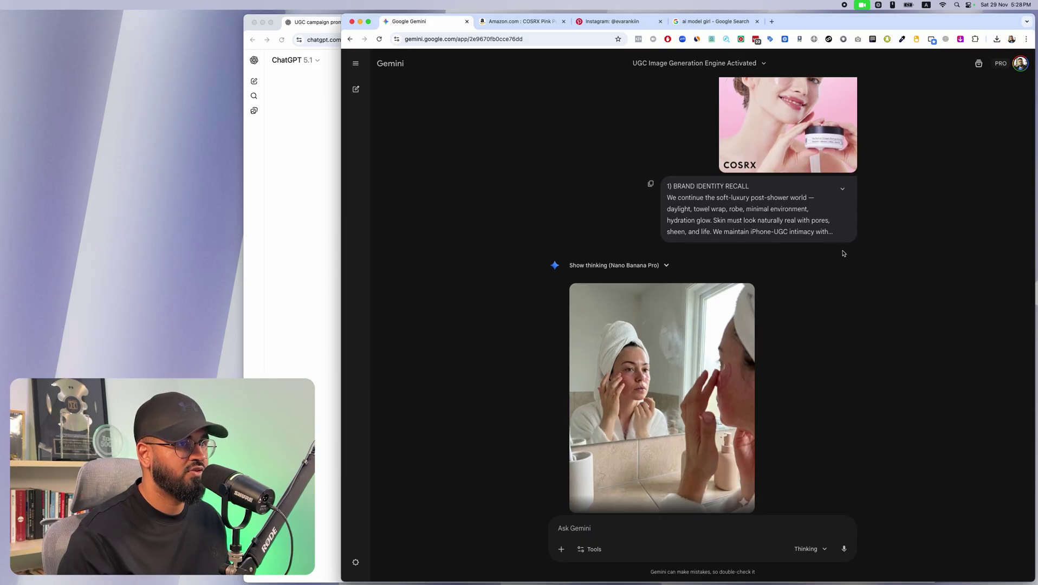
scroll(781, 303, down, 6)
click(246, 330)
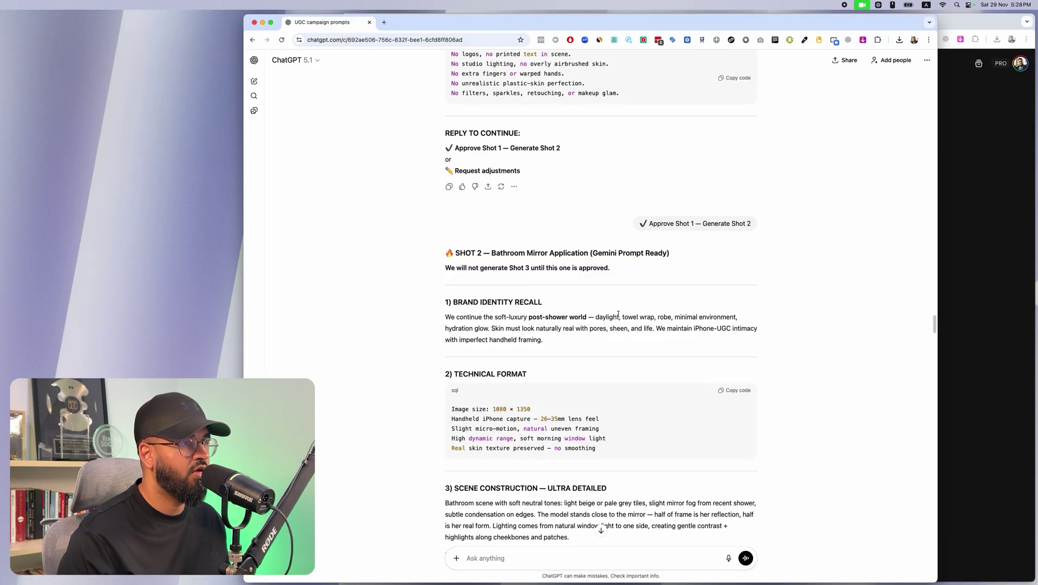
scroll(618, 314, down, 15)
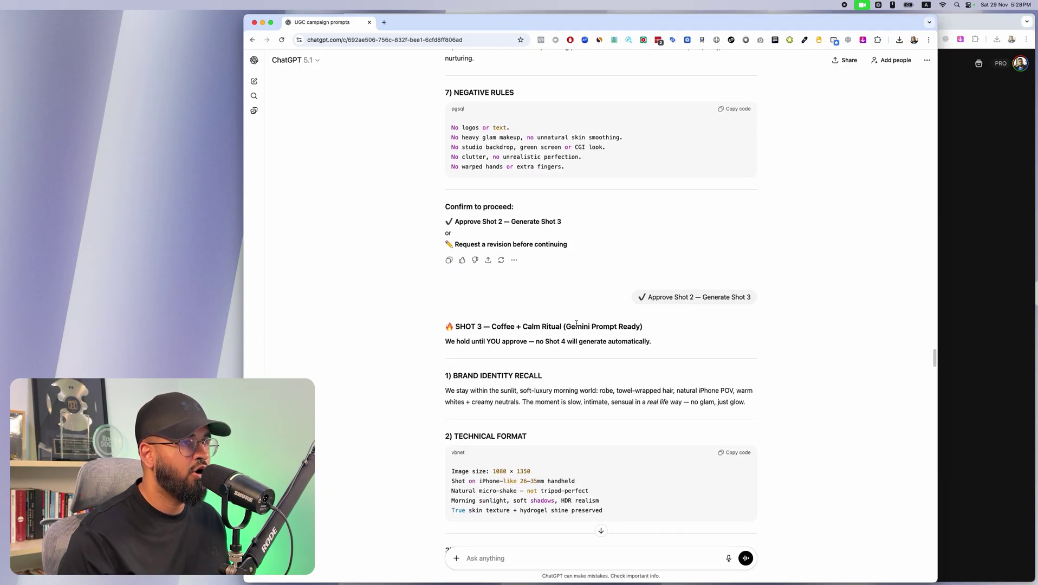
click(948, 271)
scroll(911, 292, down, 8)
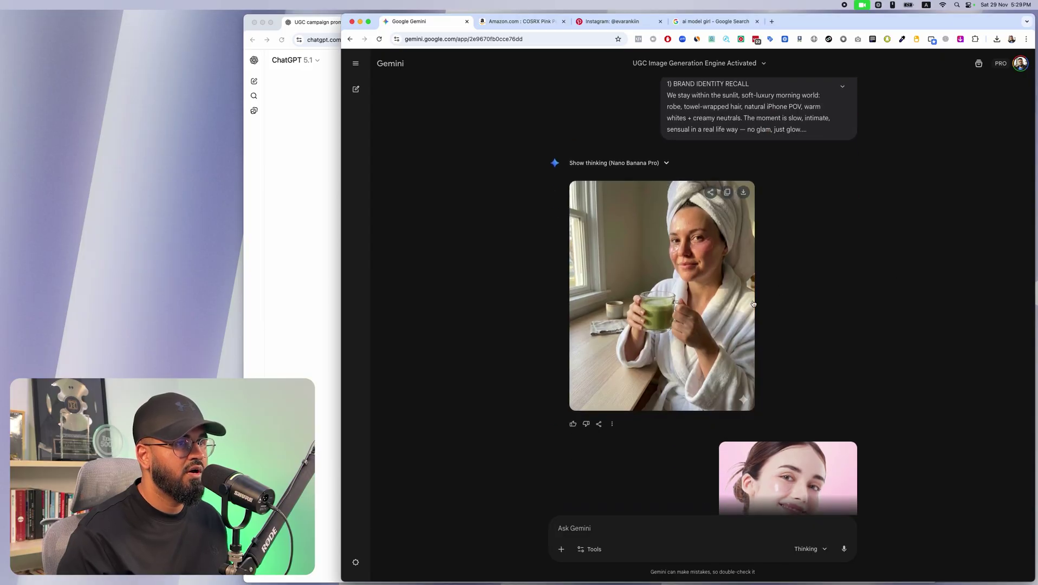
scroll(759, 314, up, 1)
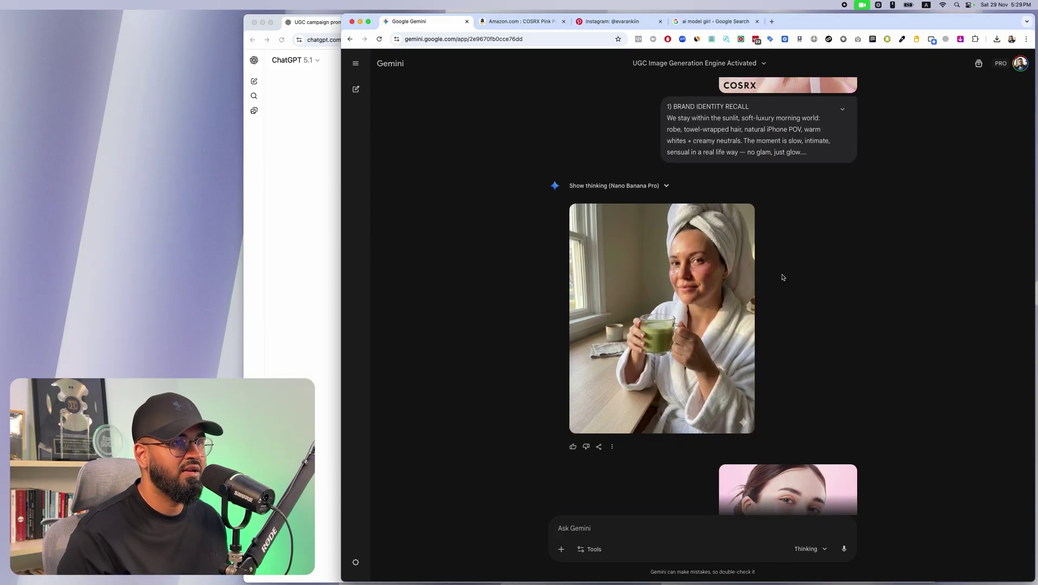
- Read the Shot 3 and Shot 4 prompts, then return to Gemini's pink eye-patch close-up
click(290, 354)
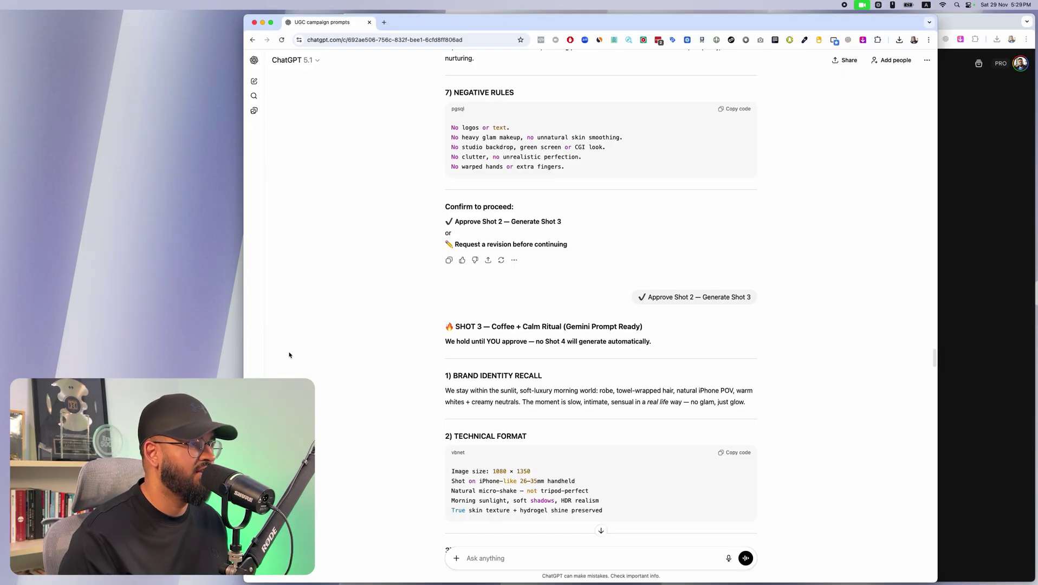
scroll(538, 325, down, 1)
scroll(538, 326, down, 5)
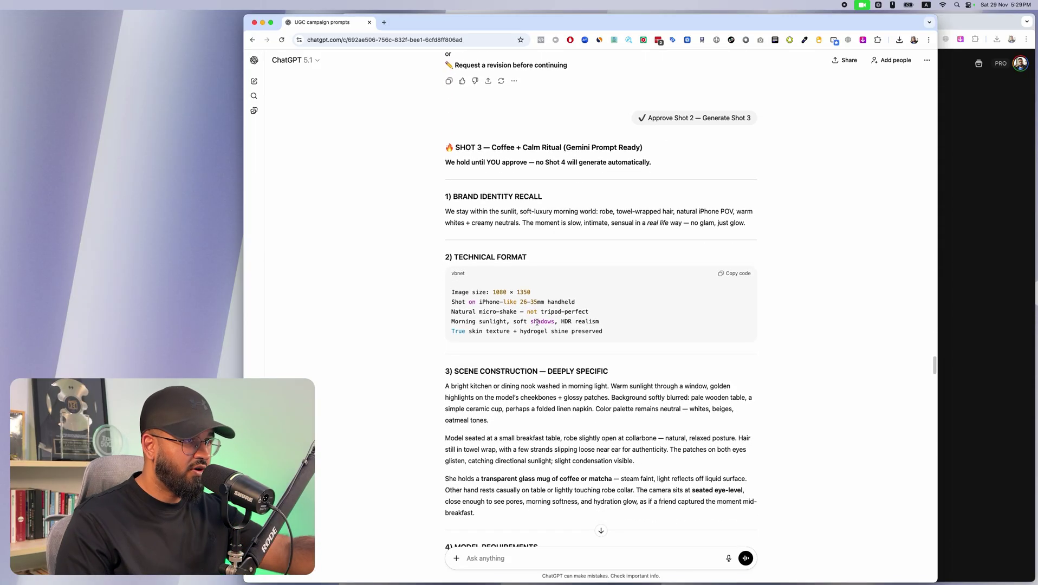
scroll(537, 325, down, 13)
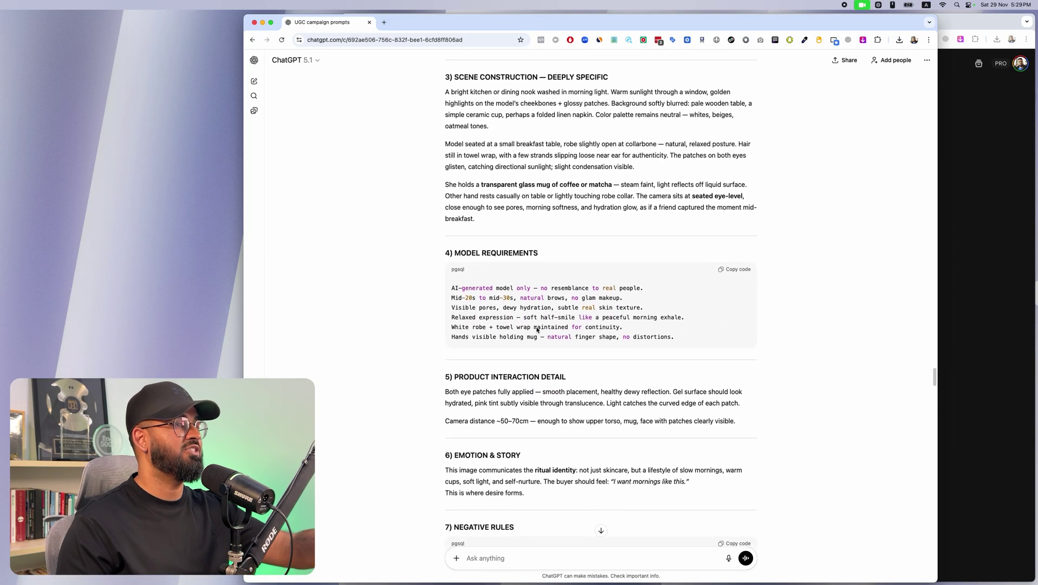
scroll(538, 333, down, 7)
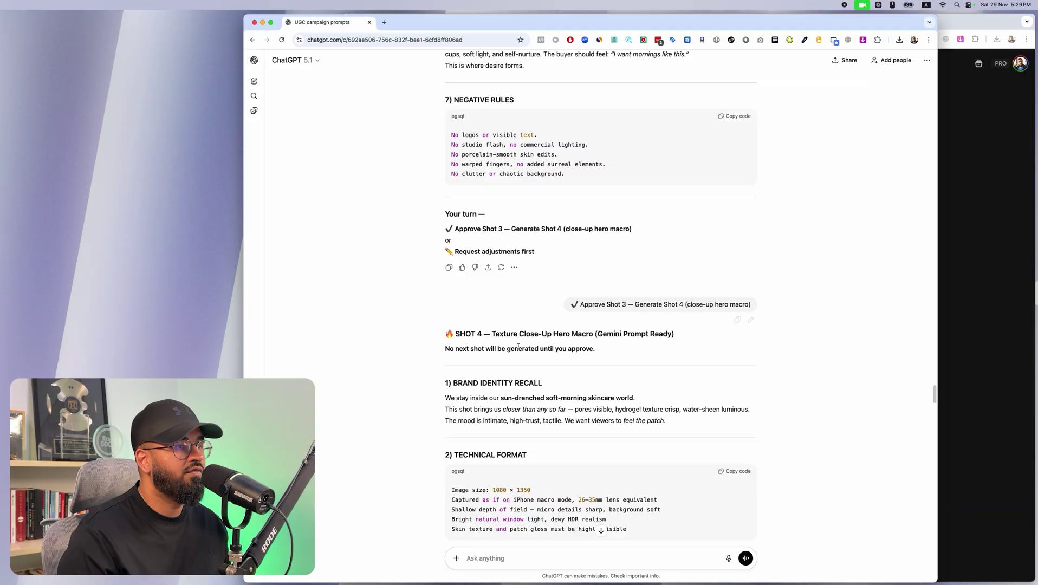
click(953, 320)
- Match the earlier ChatGPT shot prompts against Gemini's generated images
scroll(936, 317, down, 15)
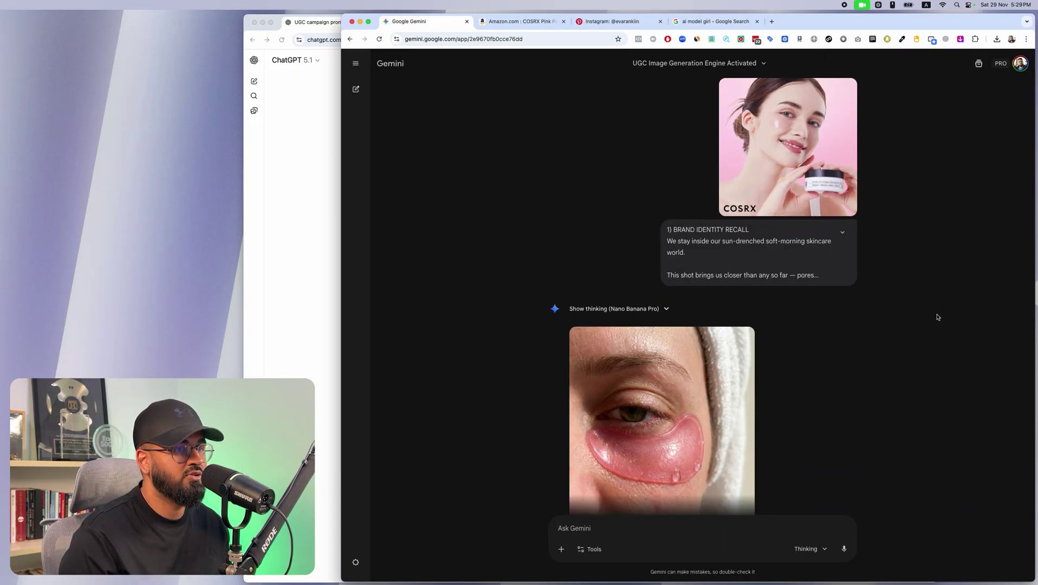
scroll(655, 218, up, 3)
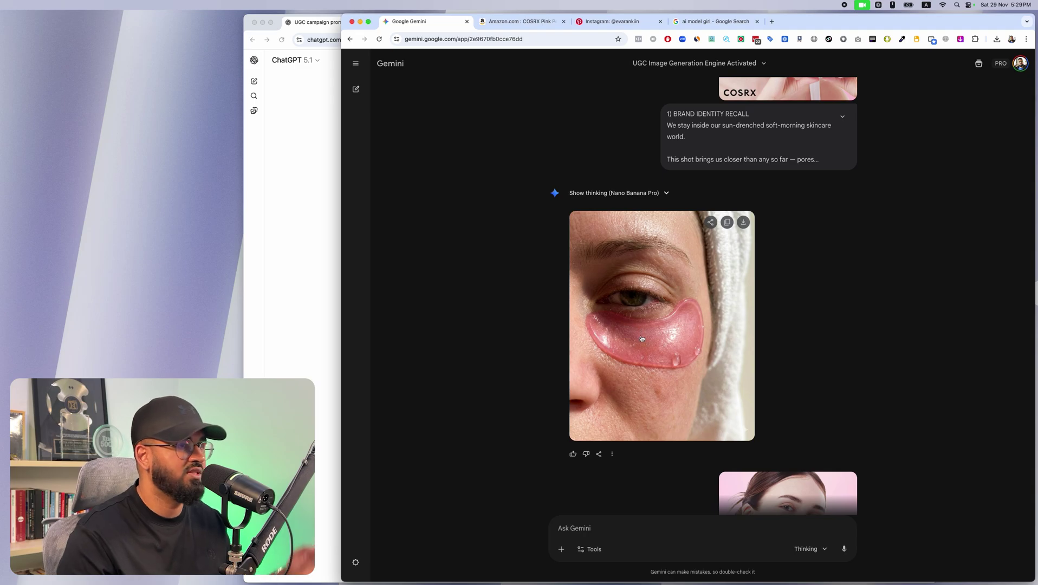
click(312, 293)
scroll(607, 340, down, 5)
scroll(607, 340, down, 15)
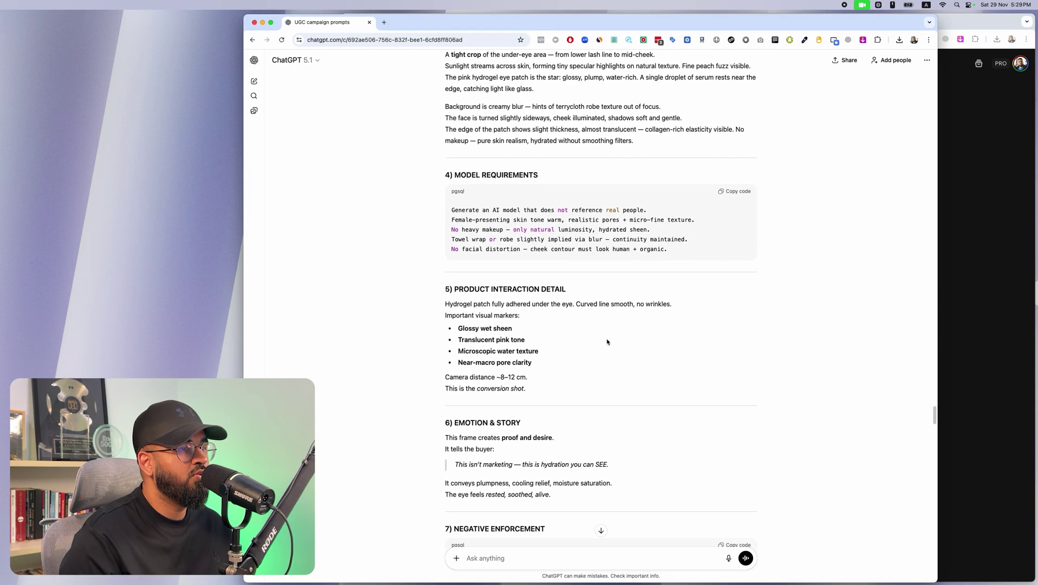
click(949, 294)
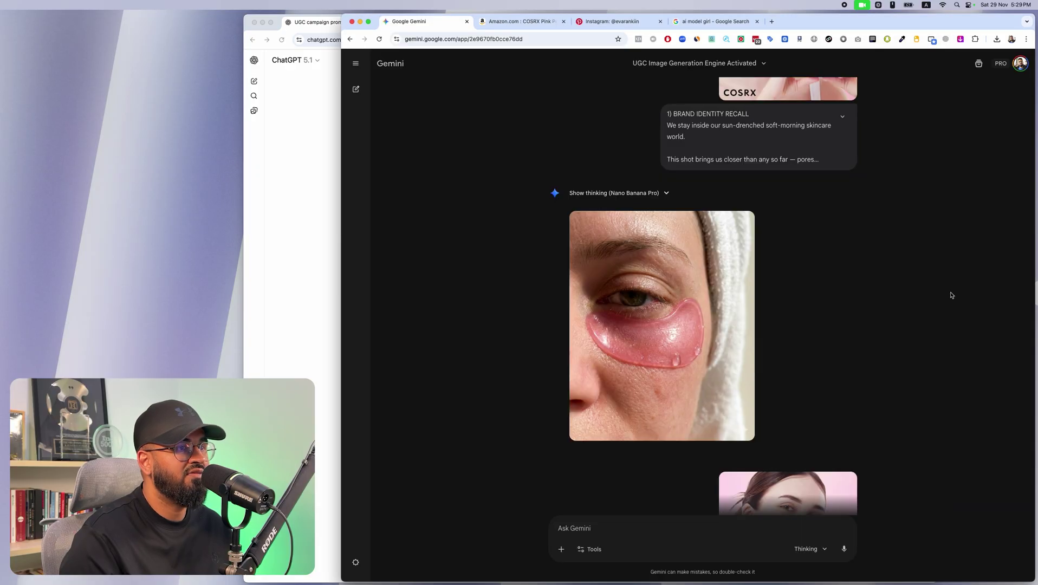
scroll(943, 304, down, 10)
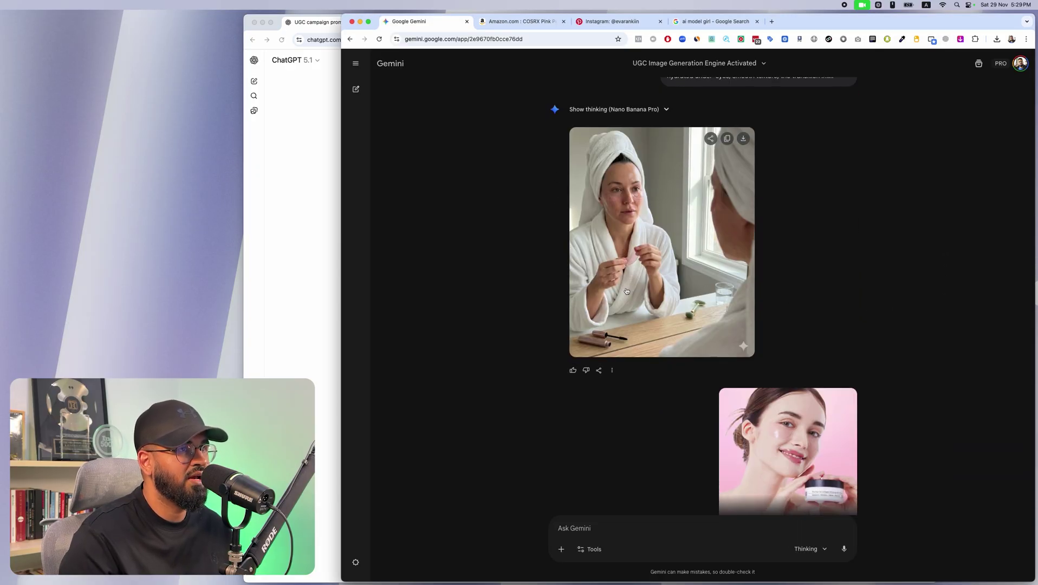
- Compare ChatGPT's Shot 5 prompt with Gemini's robe image
click(301, 286)
scroll(787, 303, down, 20)
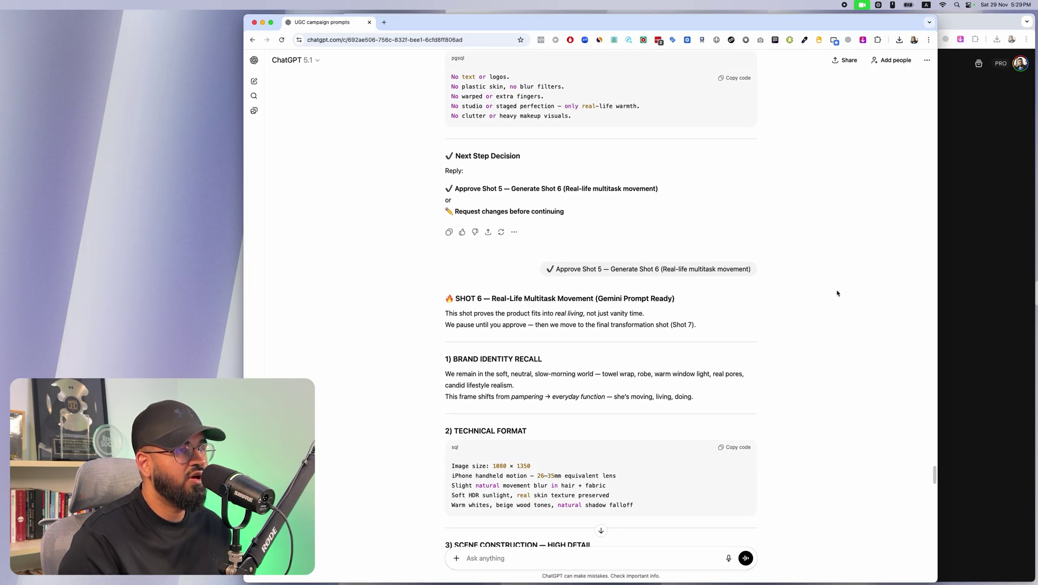
click(983, 252)
scroll(754, 295, up, 2)
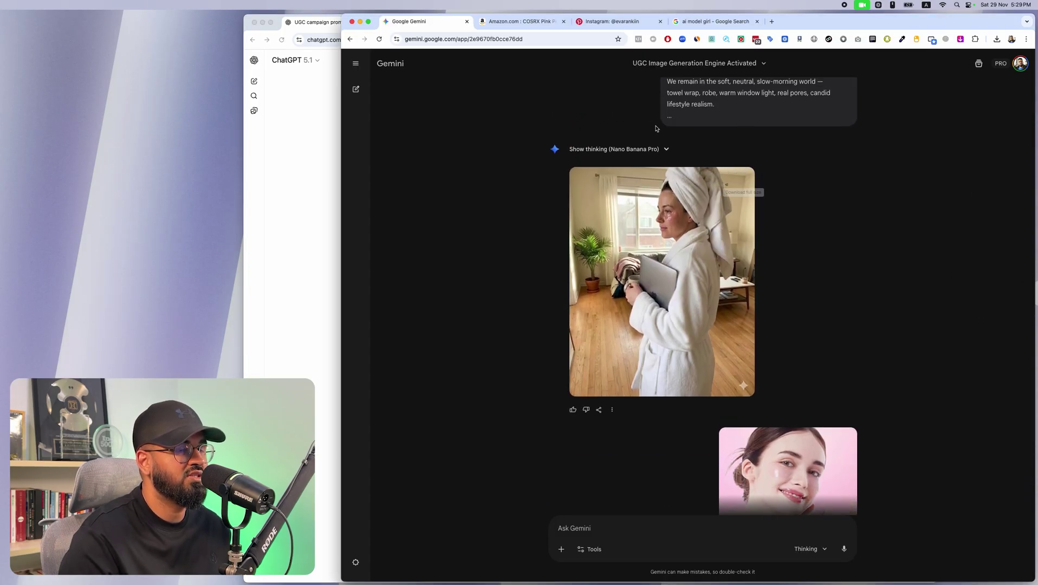
- Check the remaining prompts against Gemini's patch-free glow portrait, ending on ChatGPT's Shot 7 Final Transformation Portrait prompt
click(270, 272)
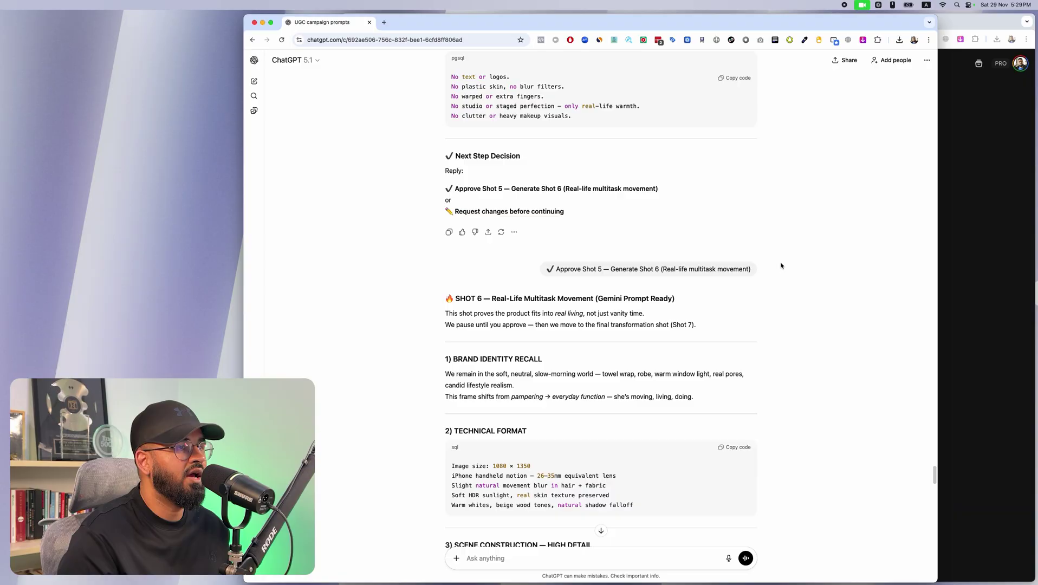
scroll(782, 265, down, 15)
scroll(795, 266, down, 3)
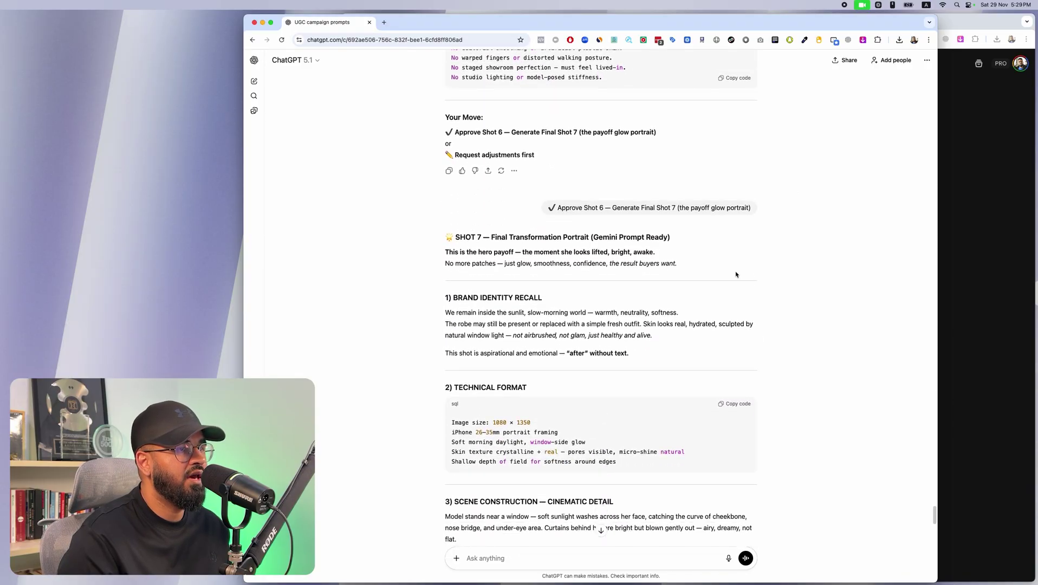
click(962, 232)
scroll(881, 250, down, 10)
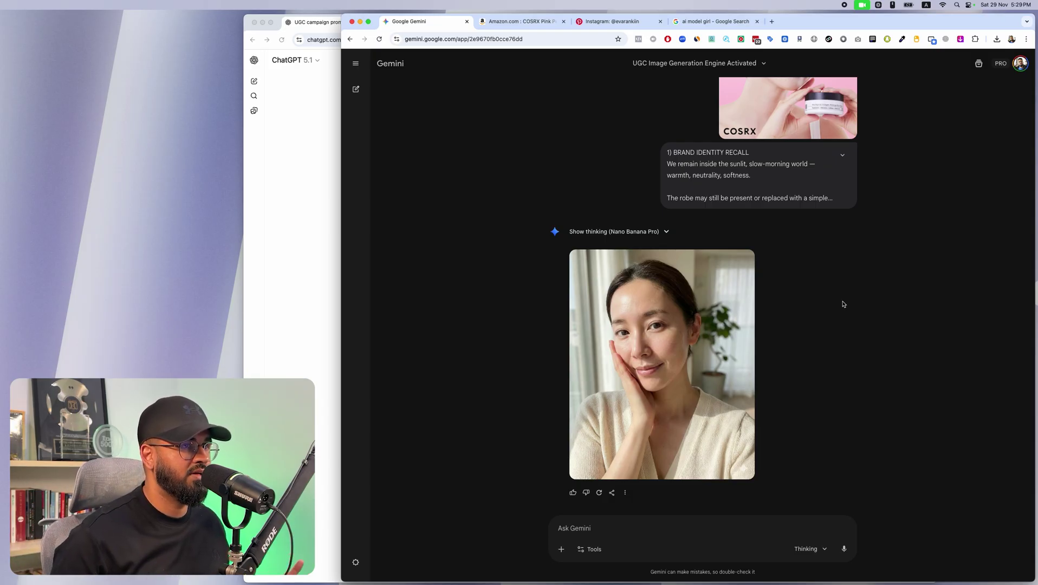
click(272, 161)
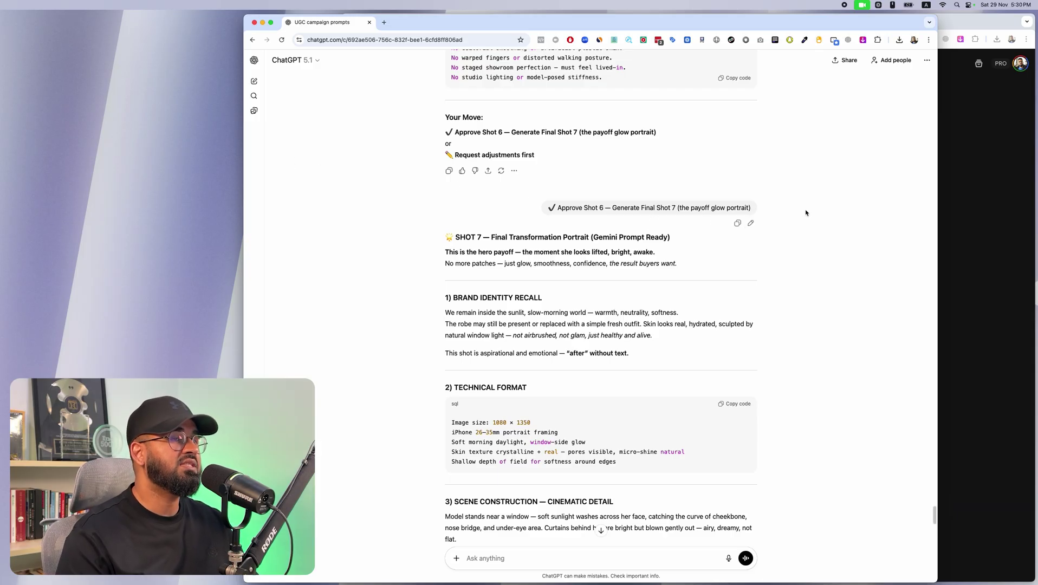
- Scroll Gemini up to the STEP 4 request and first towel-wrapped bedroom selfie, checking ChatGPT's Scene Construction
click(978, 207)
scroll(931, 208, up, 10)
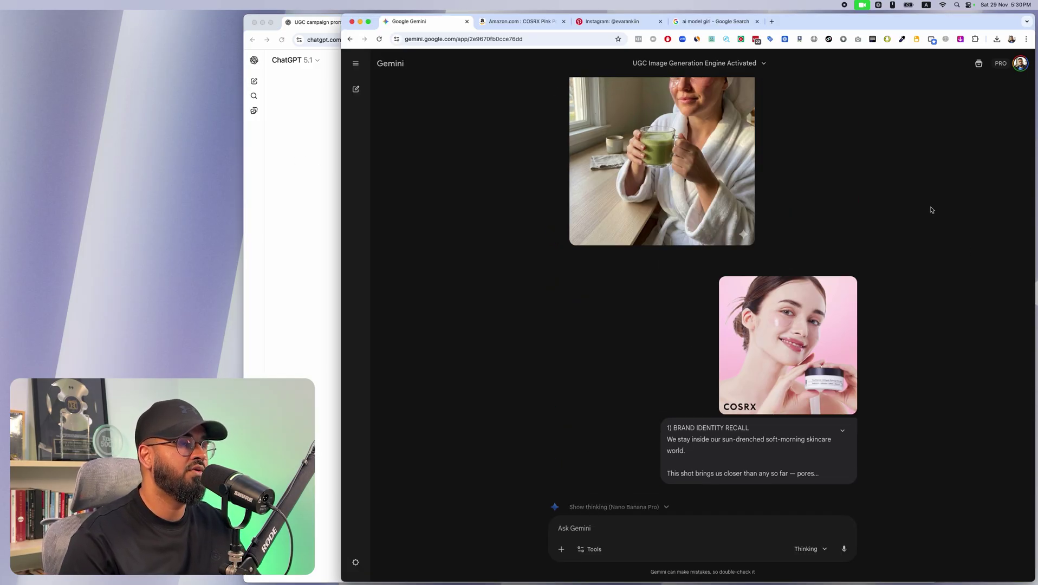
scroll(916, 207, up, 15)
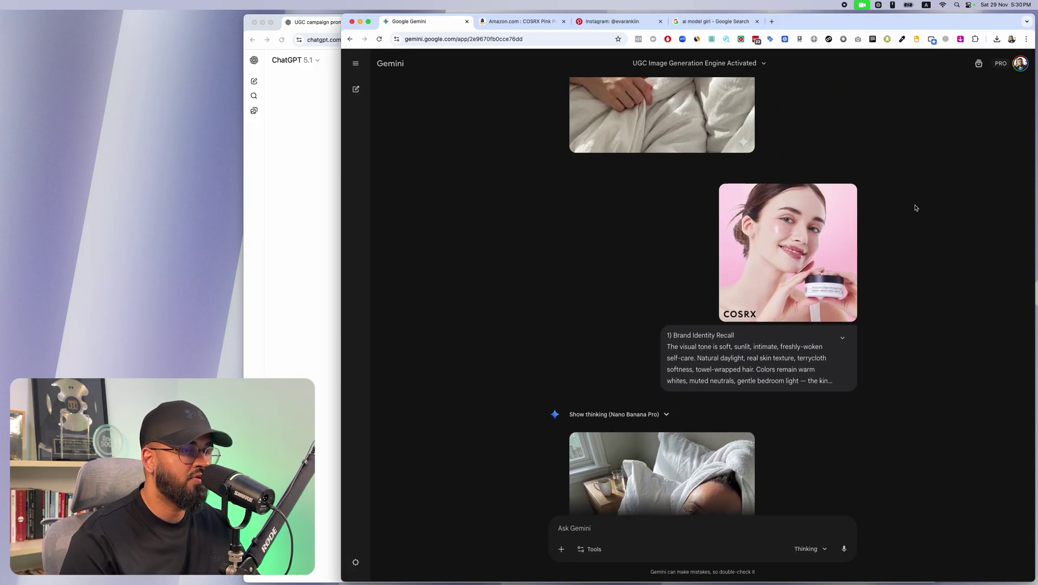
scroll(915, 207, up, 5)
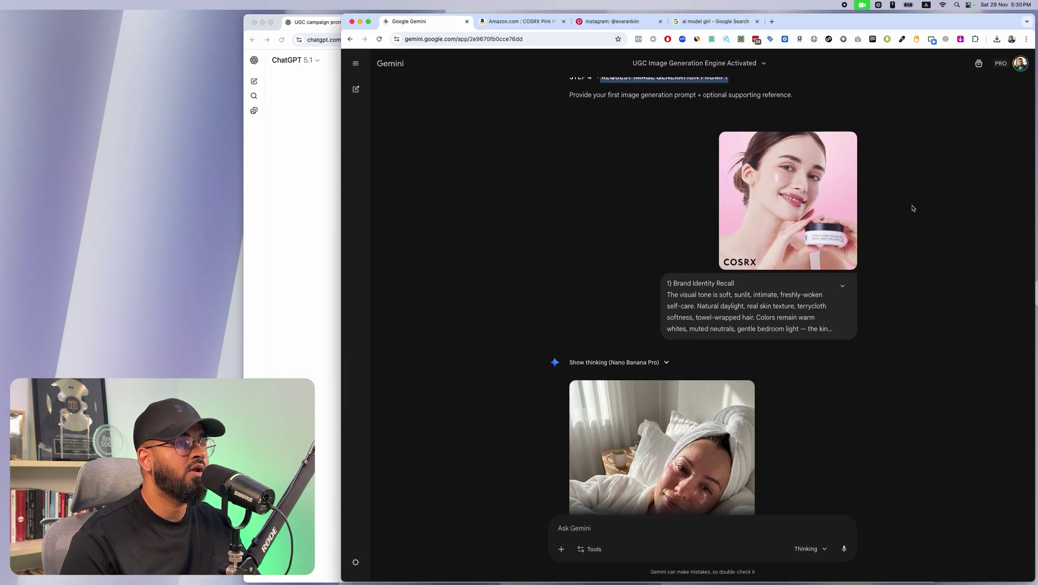
click(304, 237)
scroll(615, 220, down, 10)
scroll(630, 210, up, 5)
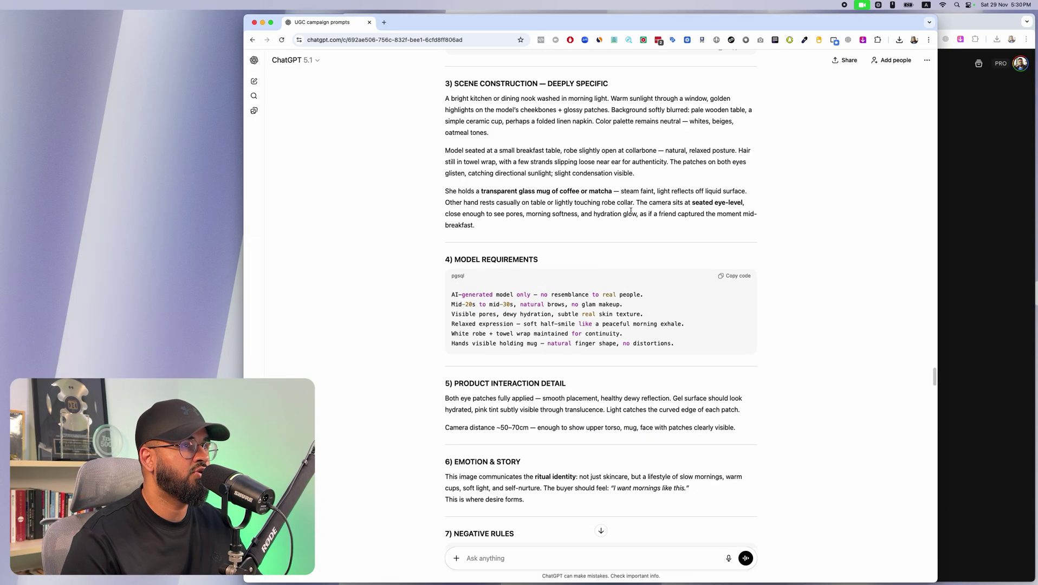
click(948, 187)
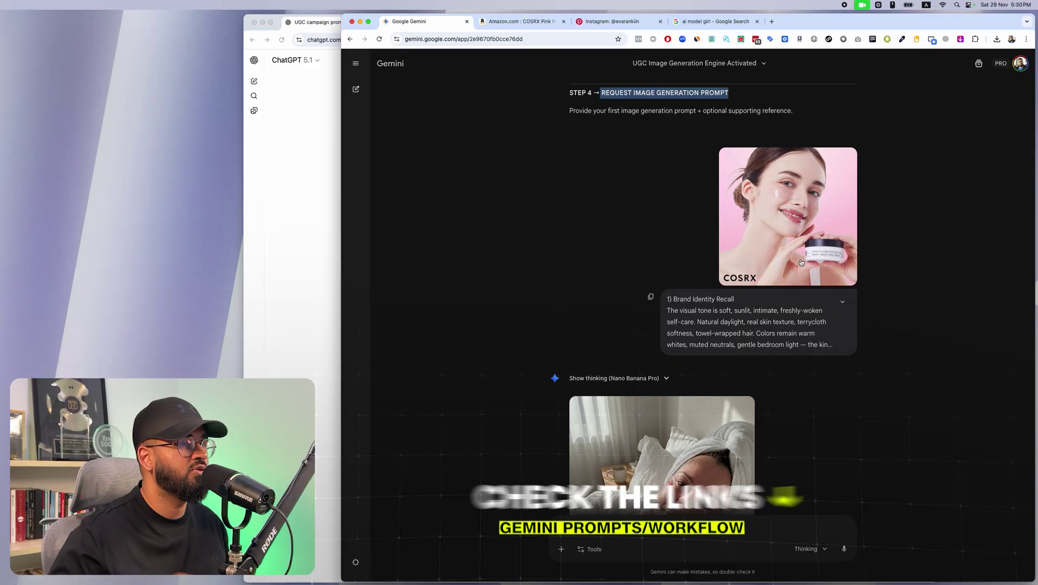
scroll(804, 383, down, 2)
scroll(805, 383, down, 10)
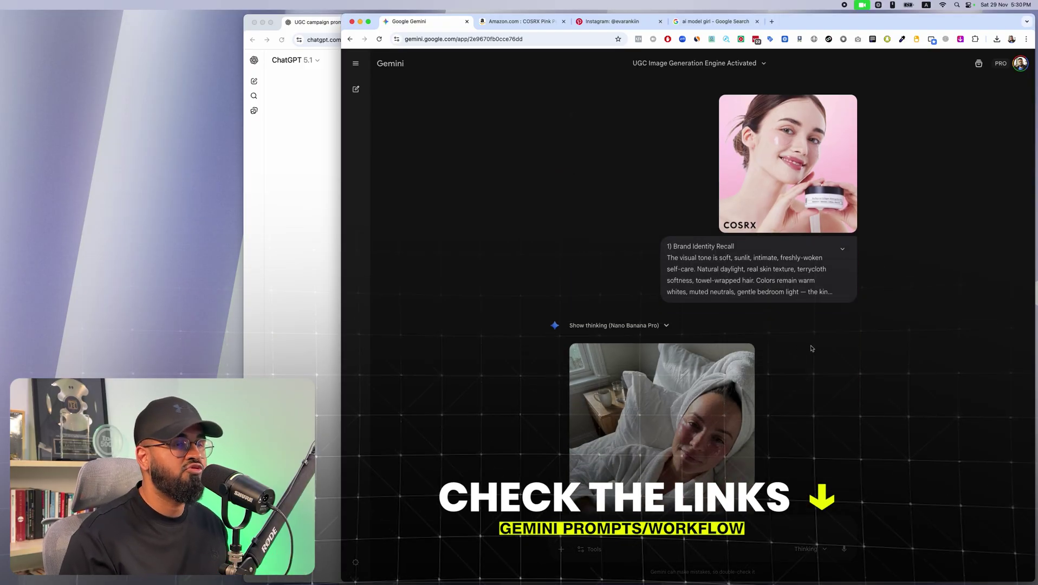
scroll(811, 348, down, 15)
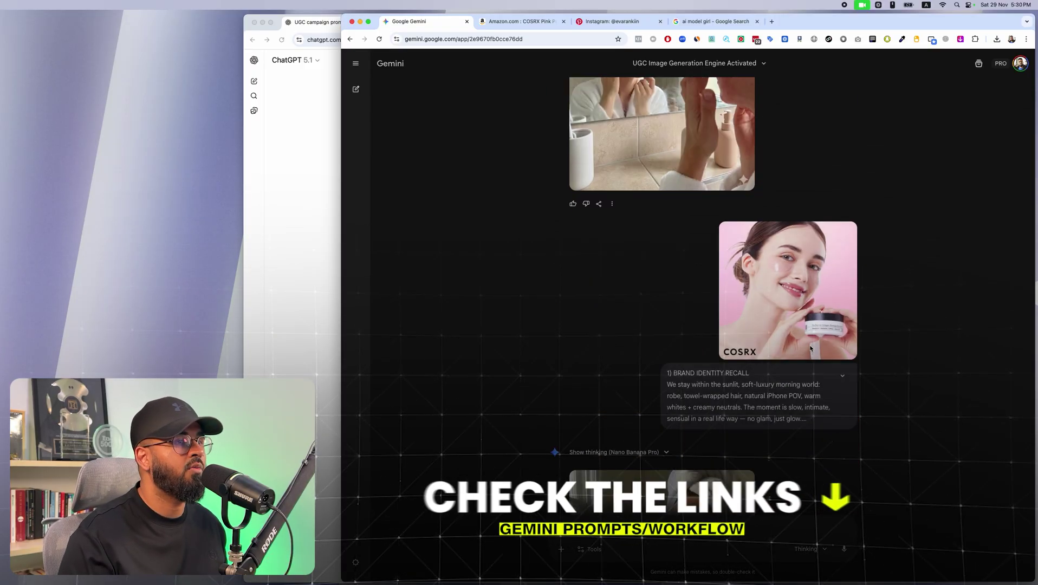
scroll(811, 350, down, 15)
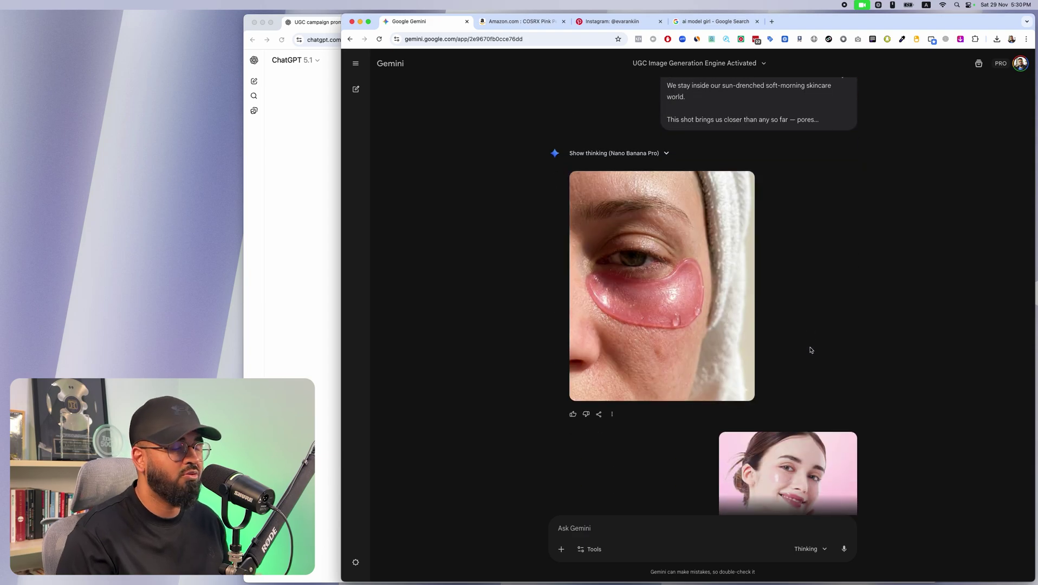
scroll(824, 363, down, 15)
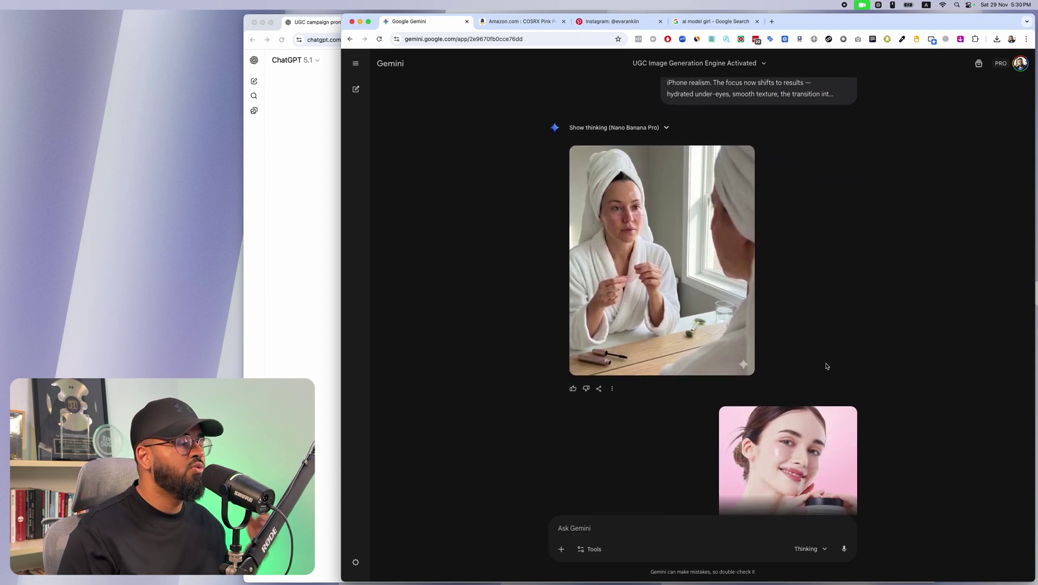
scroll(828, 369, down, 5)
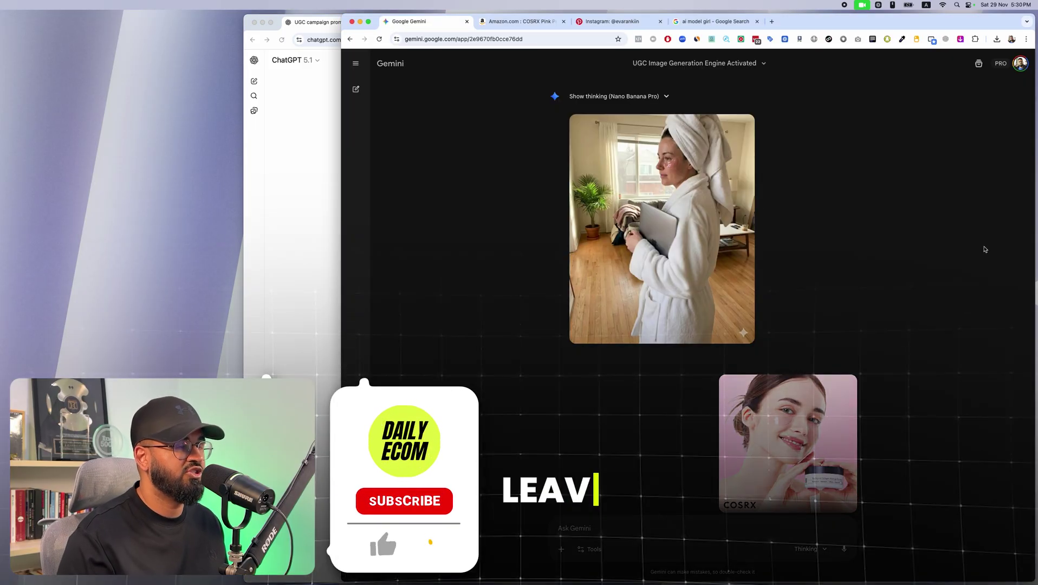
scroll(984, 247, down, 5)
scroll(985, 249, down, 5)
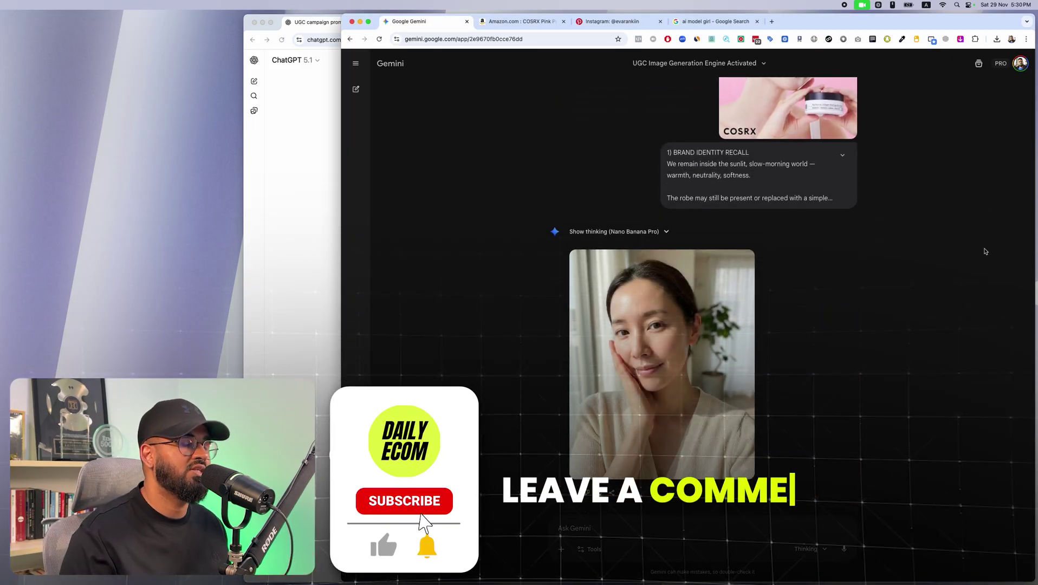